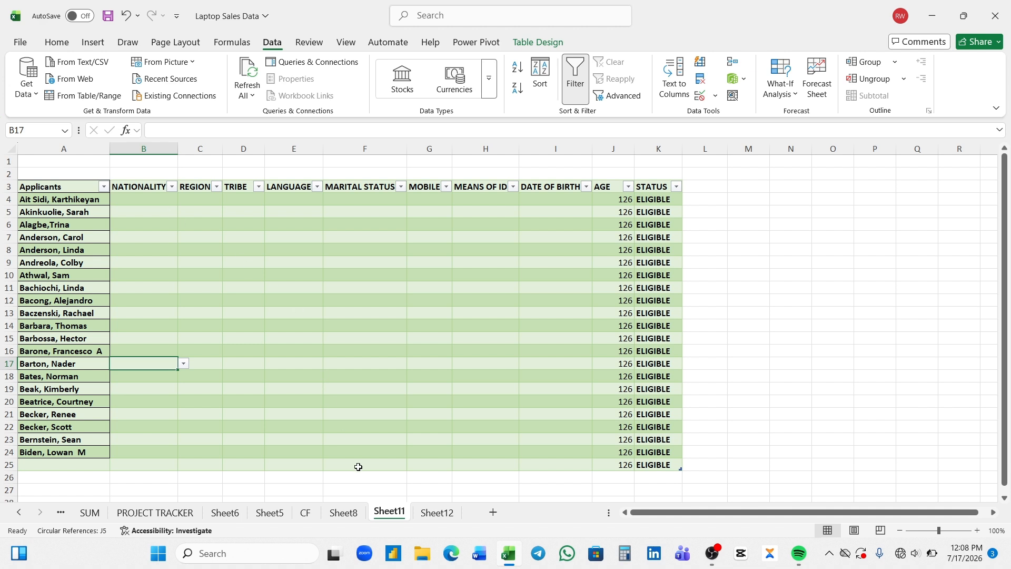
Zoom Sheet11's applicant table to 131% and 184% to inspect columns, then settle at 112%
{"action": "left_click", "coordinate": [435, 513]}
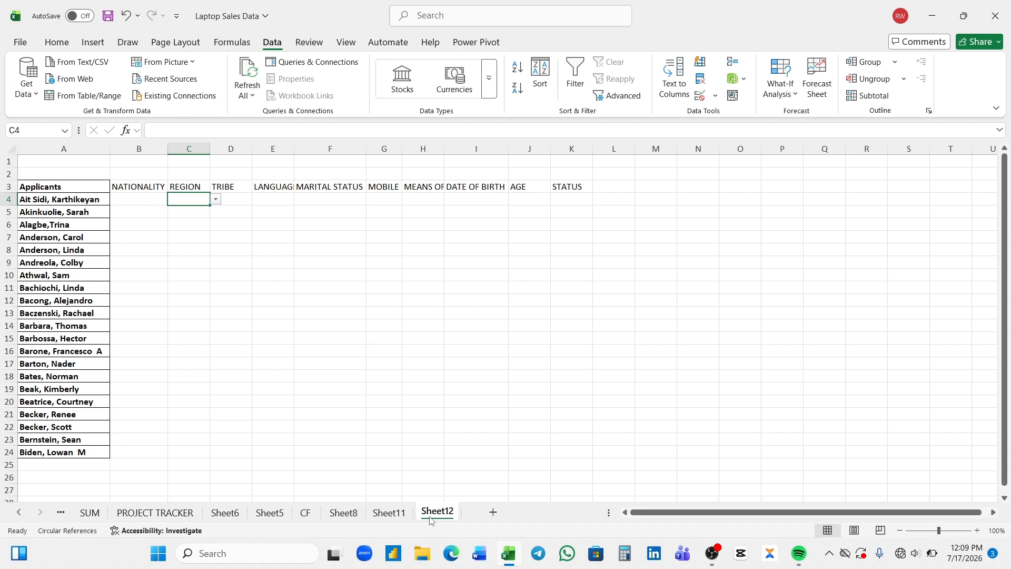
{"action": "left_click", "coordinate": [389, 512]}
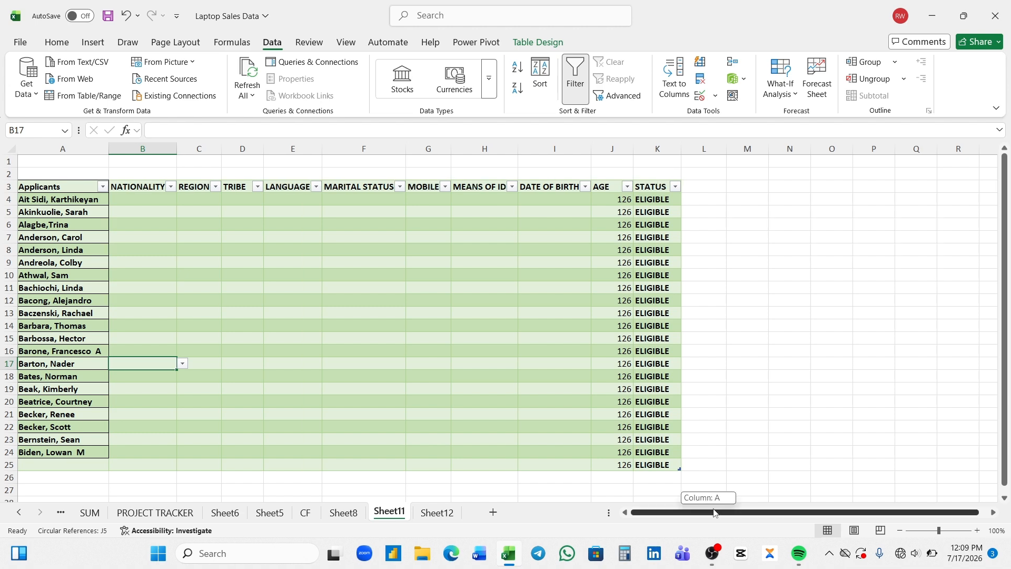
{"action": "left_click_drag", "start_coordinate": [709, 513], "coordinate": [720, 514]}
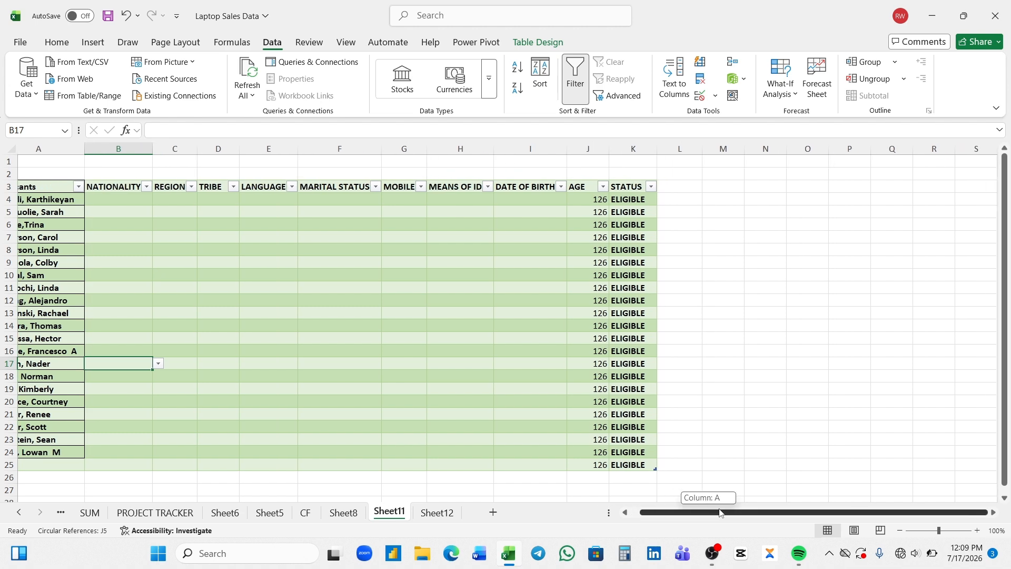
{"action": "left_click", "coordinate": [943, 532]}
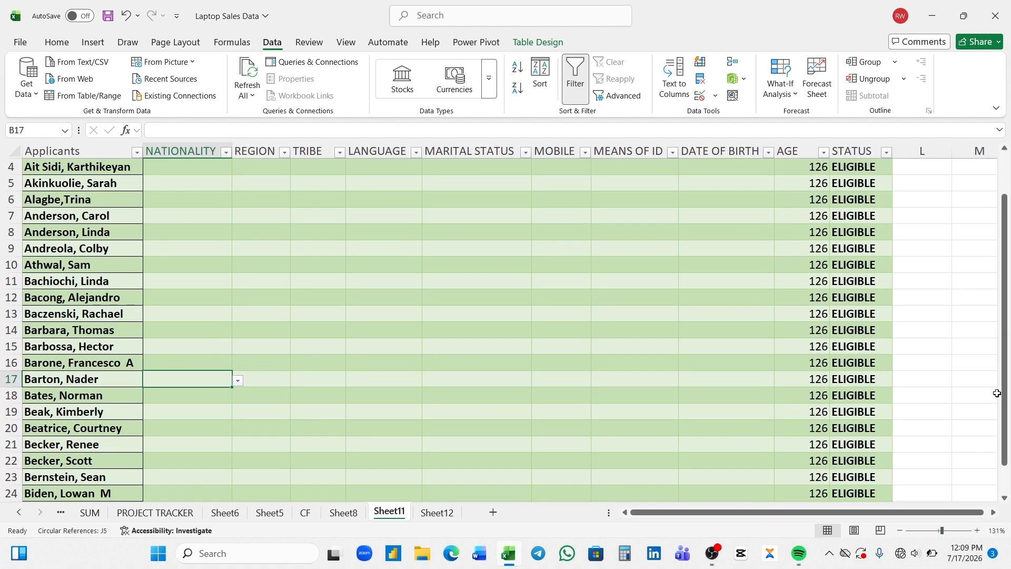
{"action": "left_click_drag", "start_coordinate": [1001, 391], "coordinate": [1004, 348]}
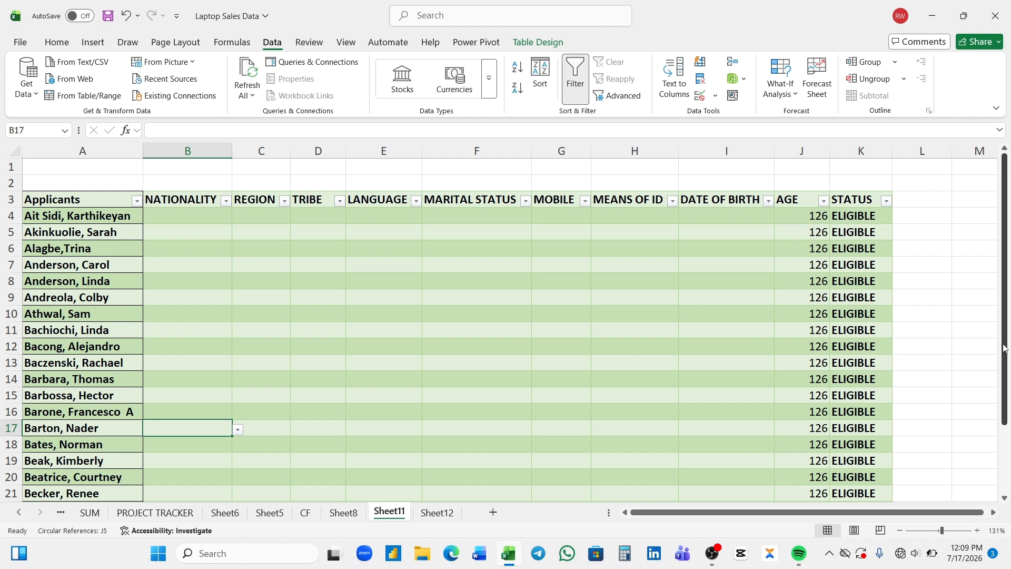
{"action": "left_click", "coordinate": [949, 530]}
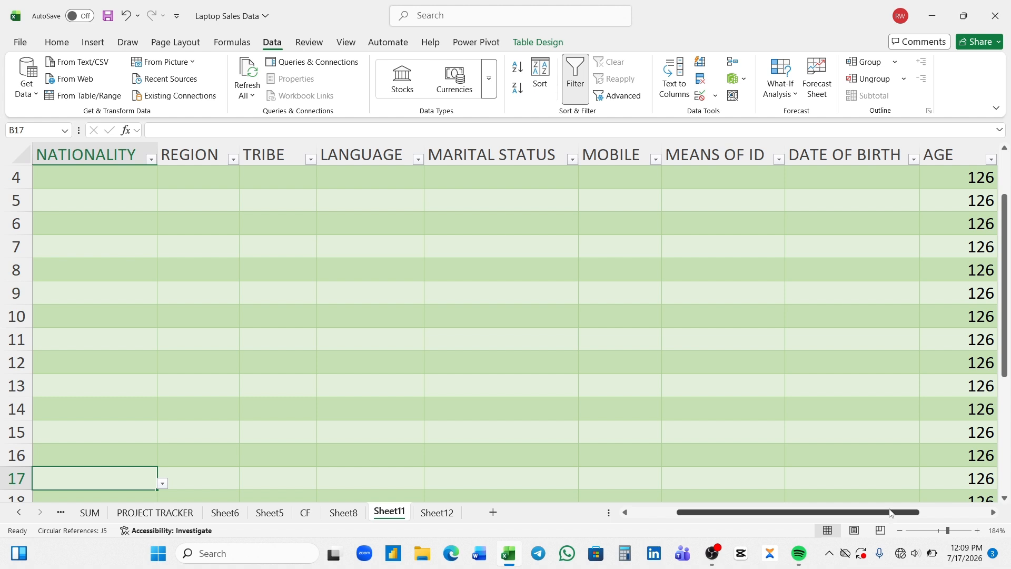
{"action": "left_click_drag", "start_coordinate": [890, 512], "coordinate": [937, 512]}
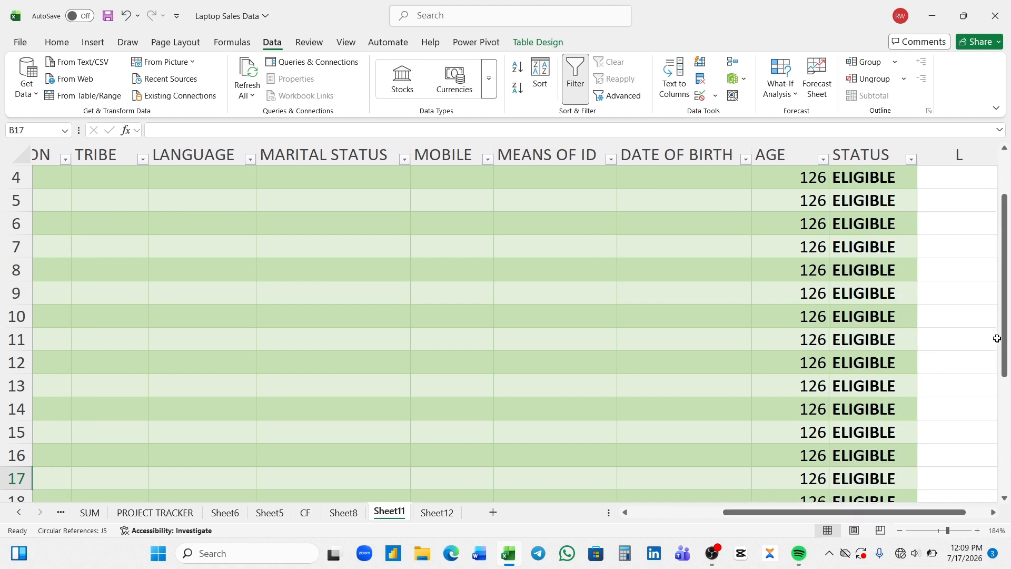
{"action": "left_click_drag", "start_coordinate": [1002, 323], "coordinate": [1002, 319]}
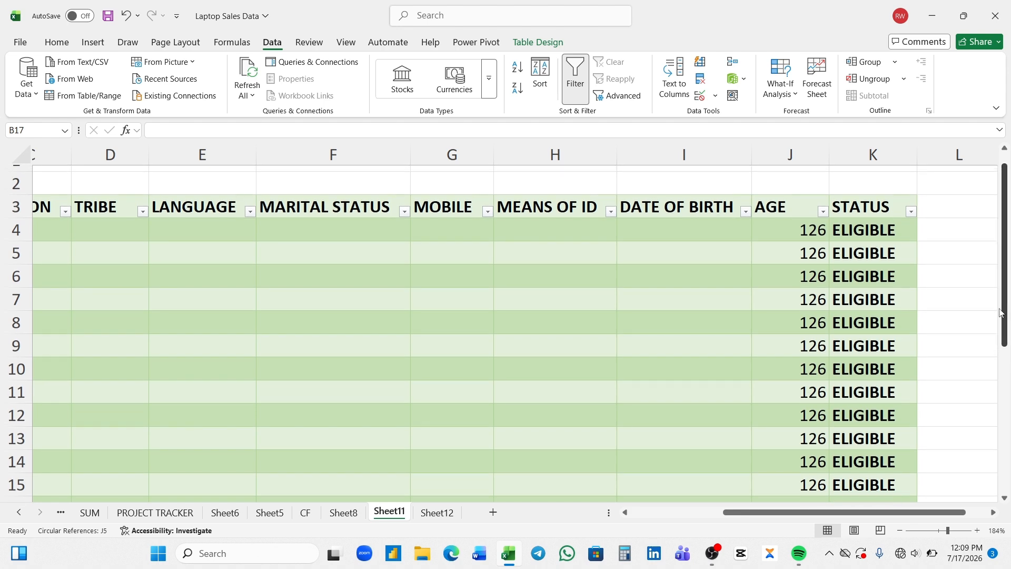
{"action": "left_click", "coordinate": [941, 530]}
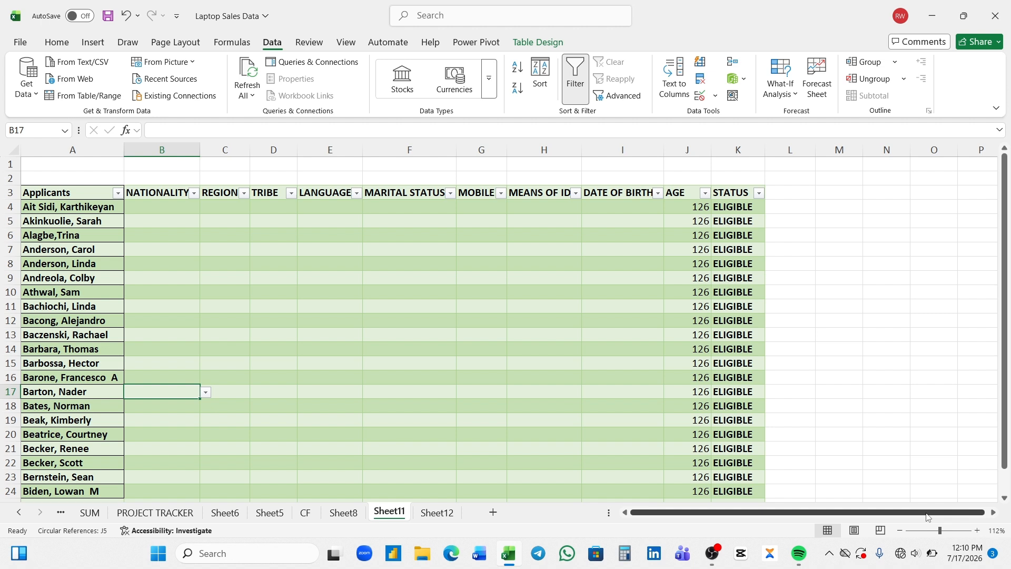
Select cell B4 under NATIONALITY for the first applicant
{"action": "left_click", "coordinate": [926, 513]}
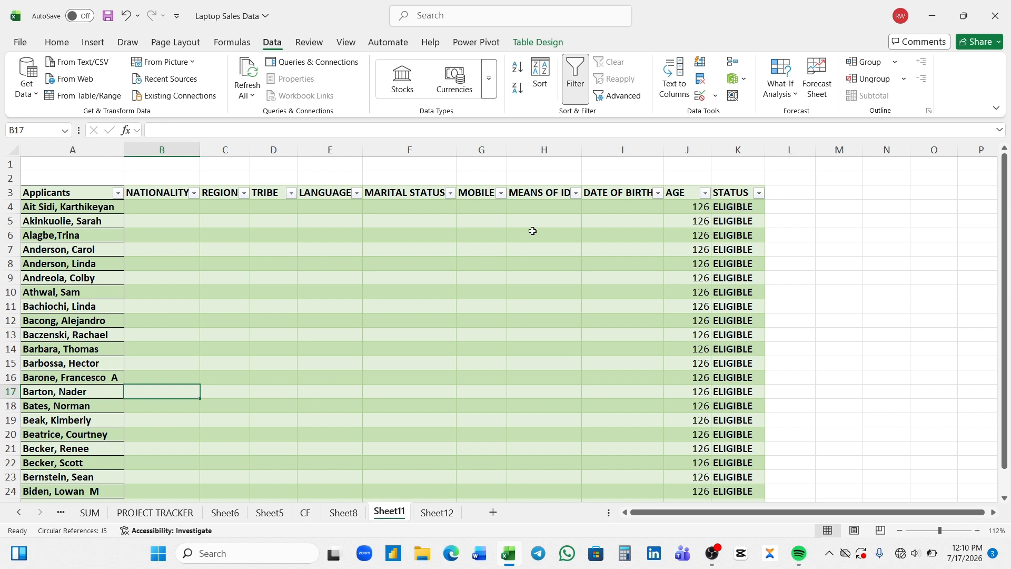
{"action": "left_click", "coordinate": [143, 209]}
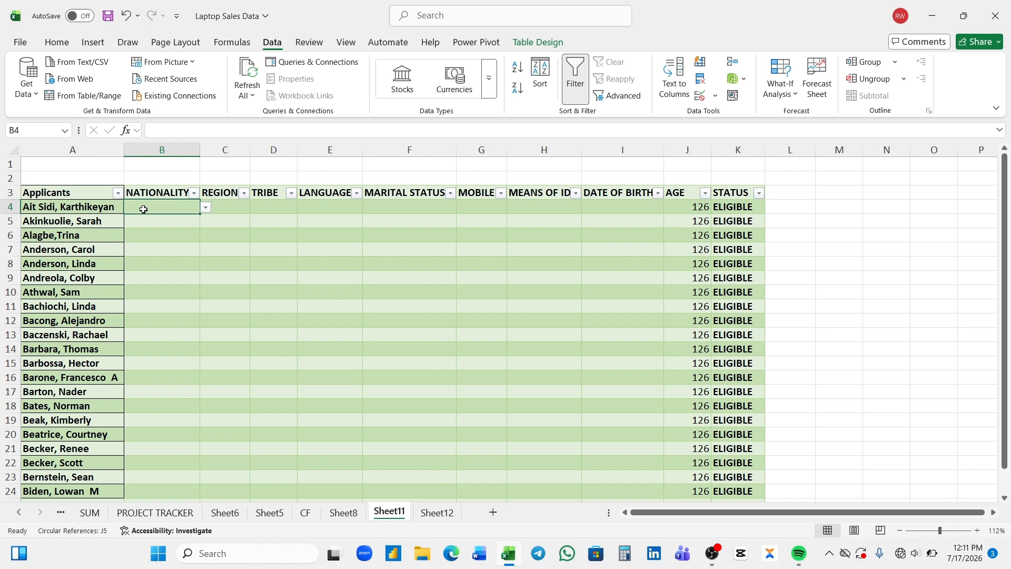
Pick NIGERIA, WEST and FULANI from the B4, C4 and D4 dropdowns
{"action": "left_click", "coordinate": [207, 209]}
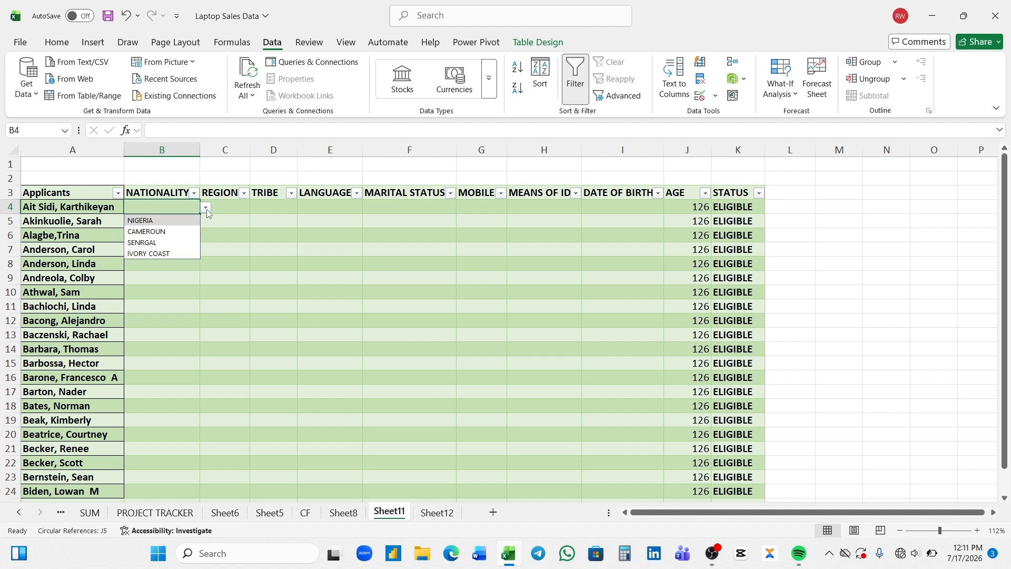
{"action": "left_click", "coordinate": [178, 221]}
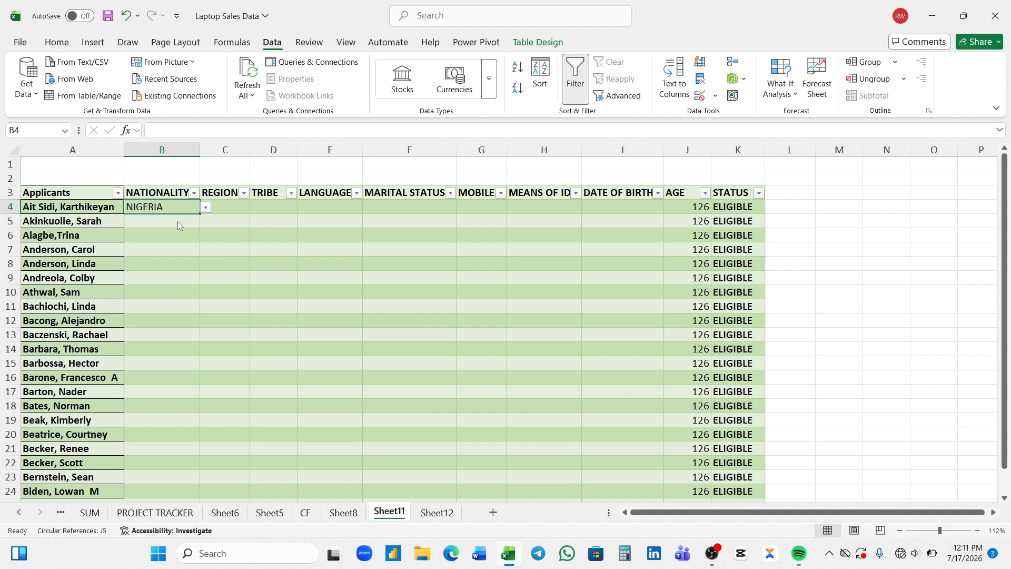
{"action": "left_click", "coordinate": [230, 210]}
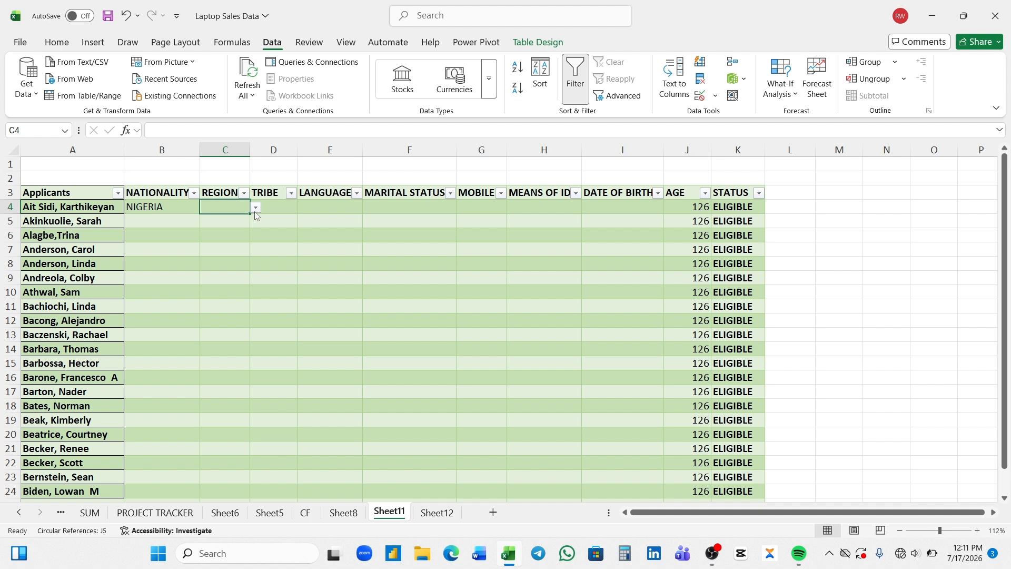
{"action": "left_click", "coordinate": [254, 210]}
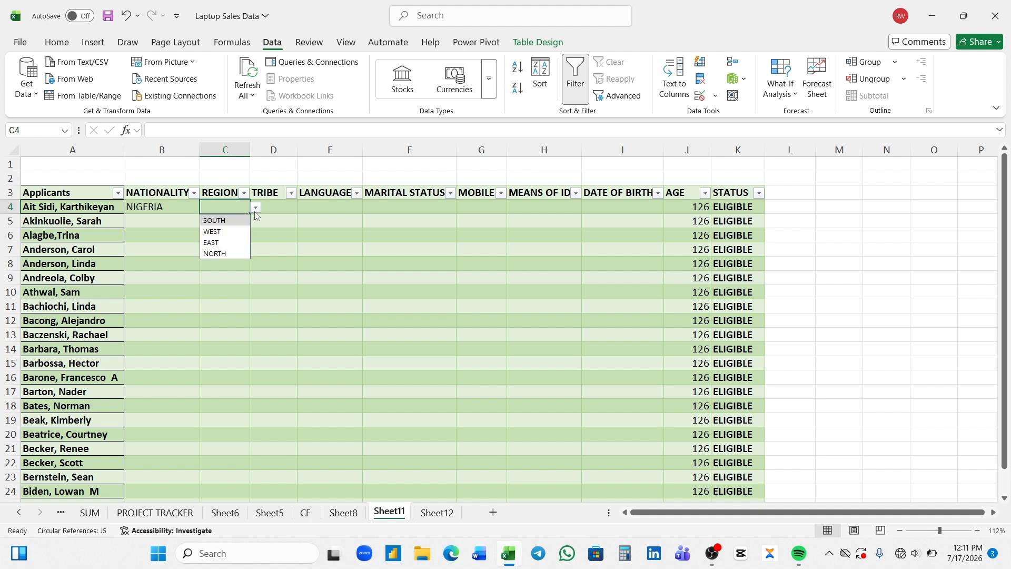
{"action": "left_click", "coordinate": [219, 237]}
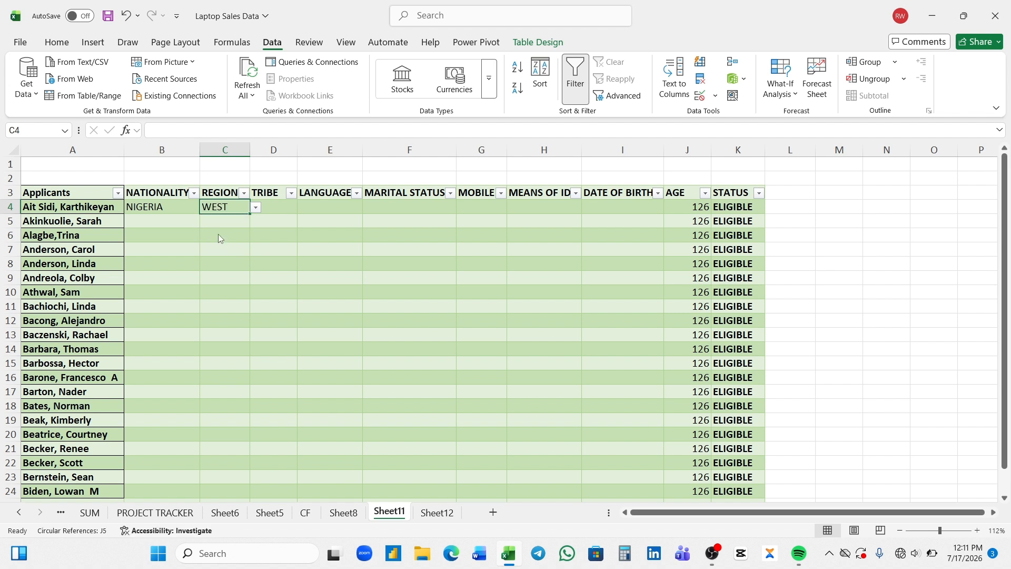
{"action": "left_click", "coordinate": [280, 209]}
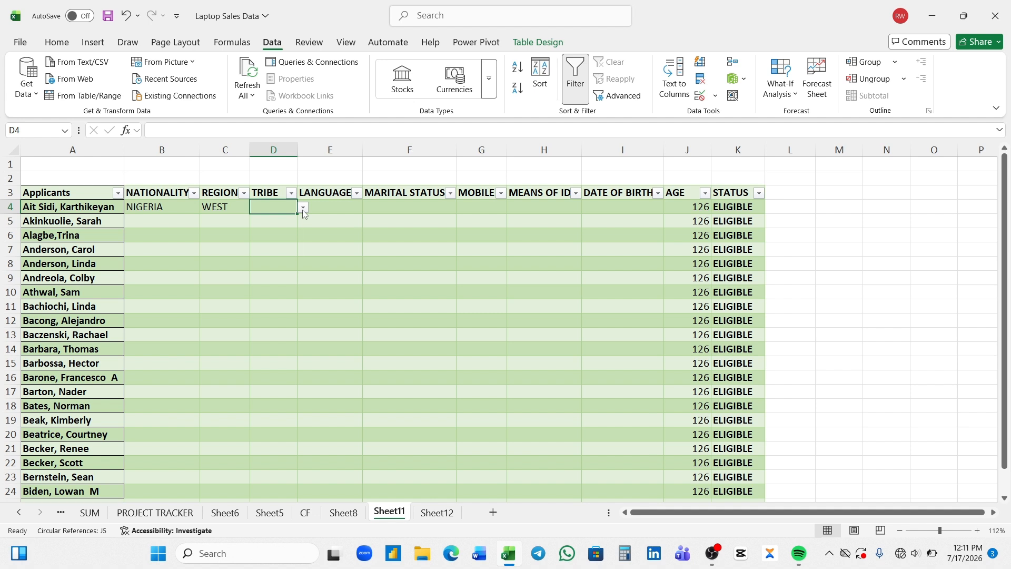
{"action": "left_click", "coordinate": [303, 208]}
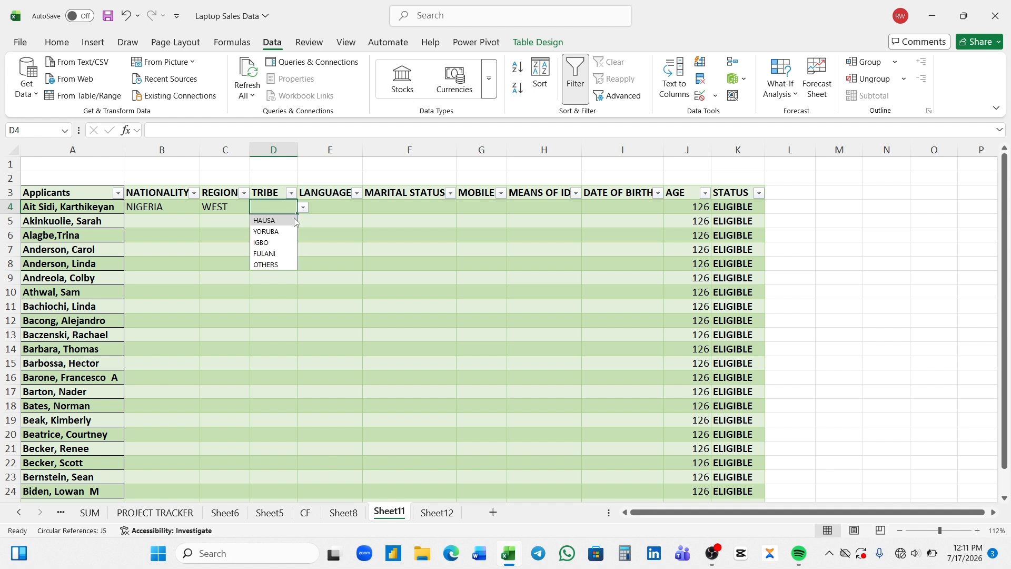
{"action": "left_click", "coordinate": [274, 254]}
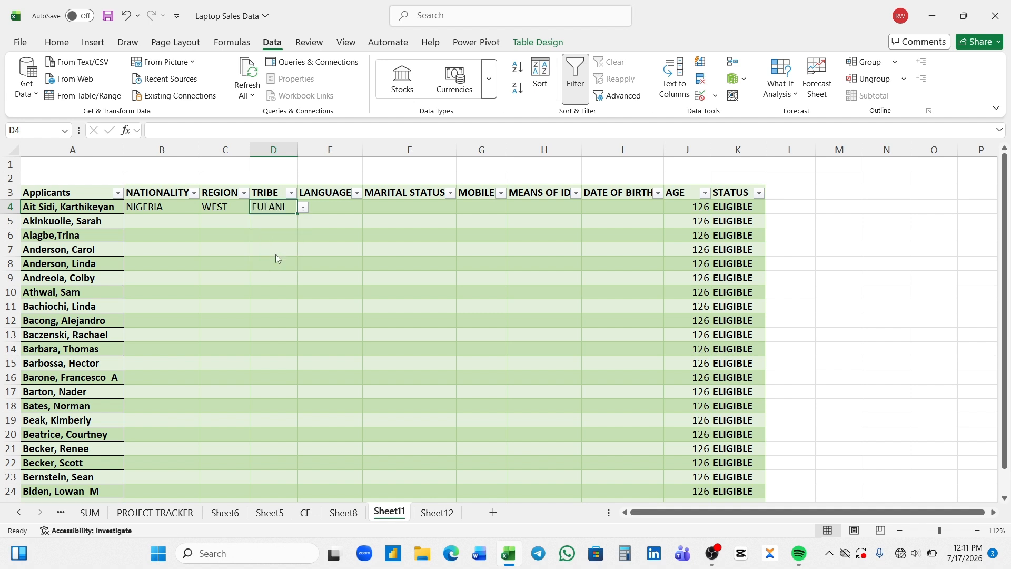
Pick french for language and SINGLE for marital status, then select G4
{"action": "left_click", "coordinate": [335, 206]}
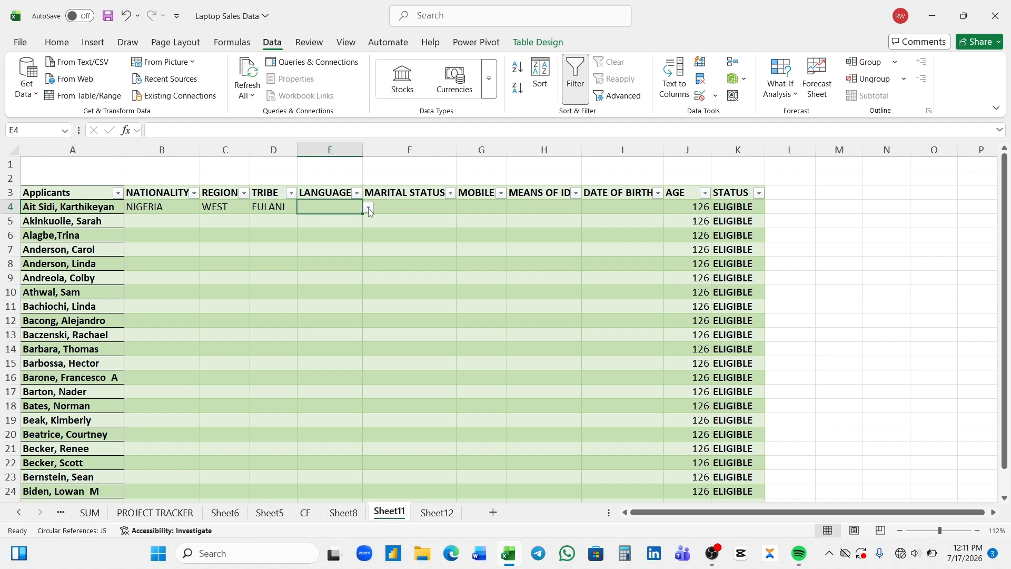
{"action": "left_click", "coordinate": [368, 209]}
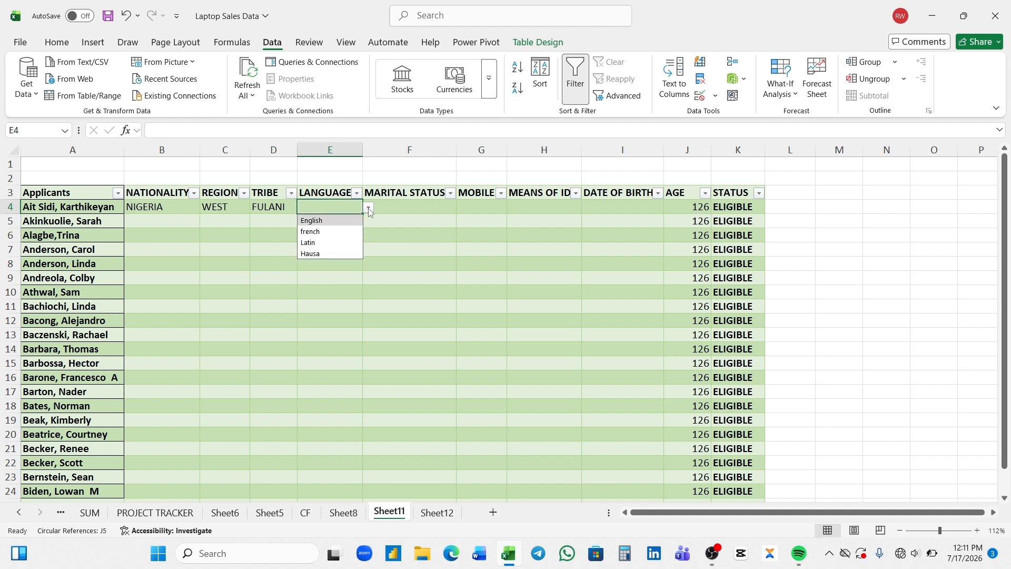
{"action": "left_click", "coordinate": [328, 233]}
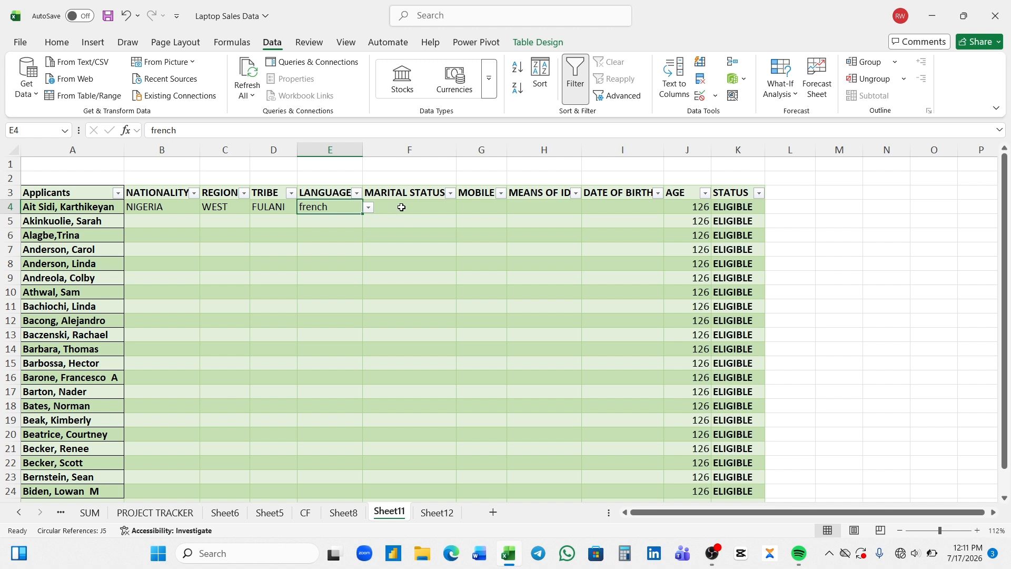
{"action": "left_click", "coordinate": [399, 207]}
{"action": "left_click", "coordinate": [462, 208]}
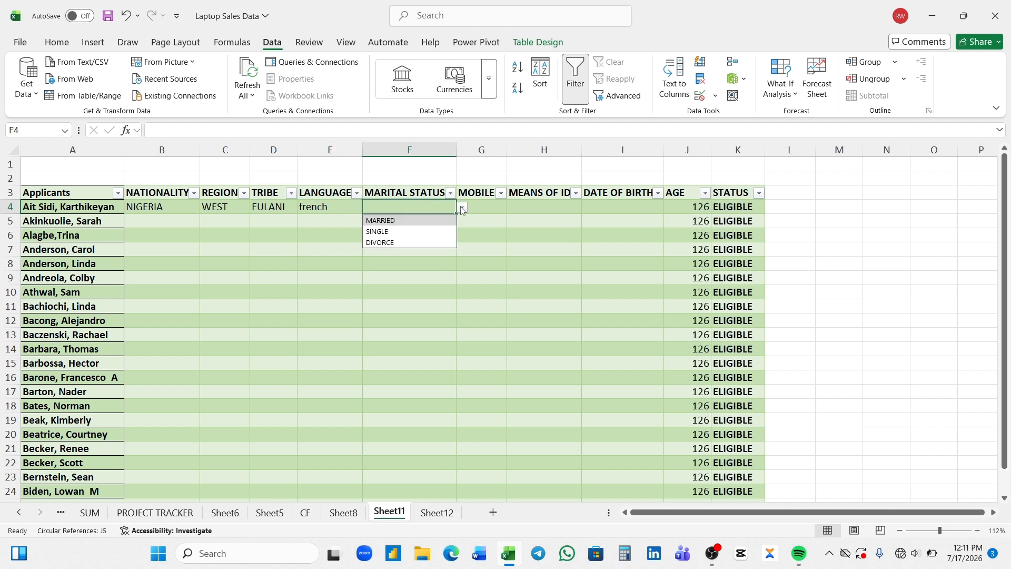
{"action": "left_click", "coordinate": [409, 233]}
{"action": "left_click", "coordinate": [489, 210]}
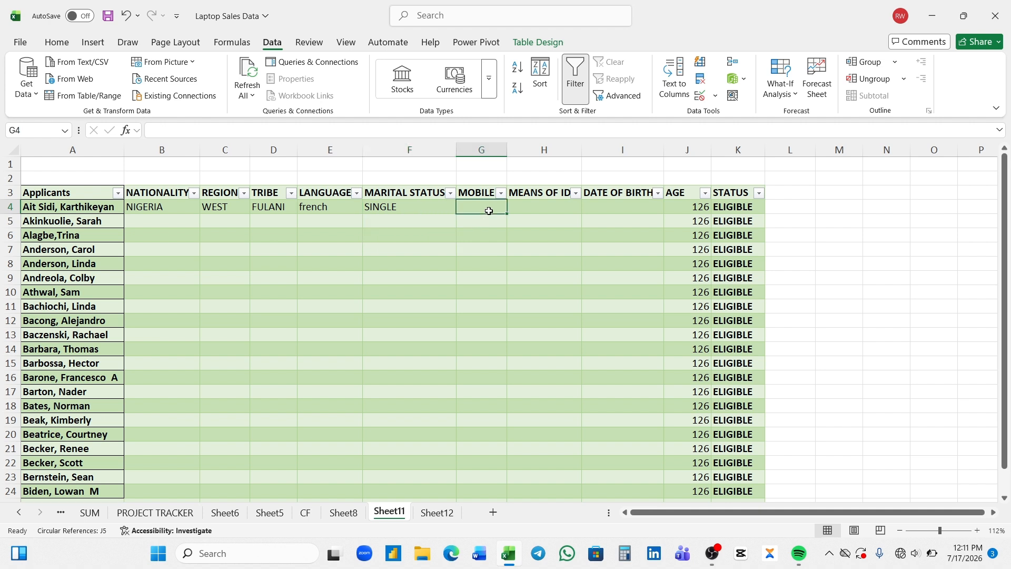
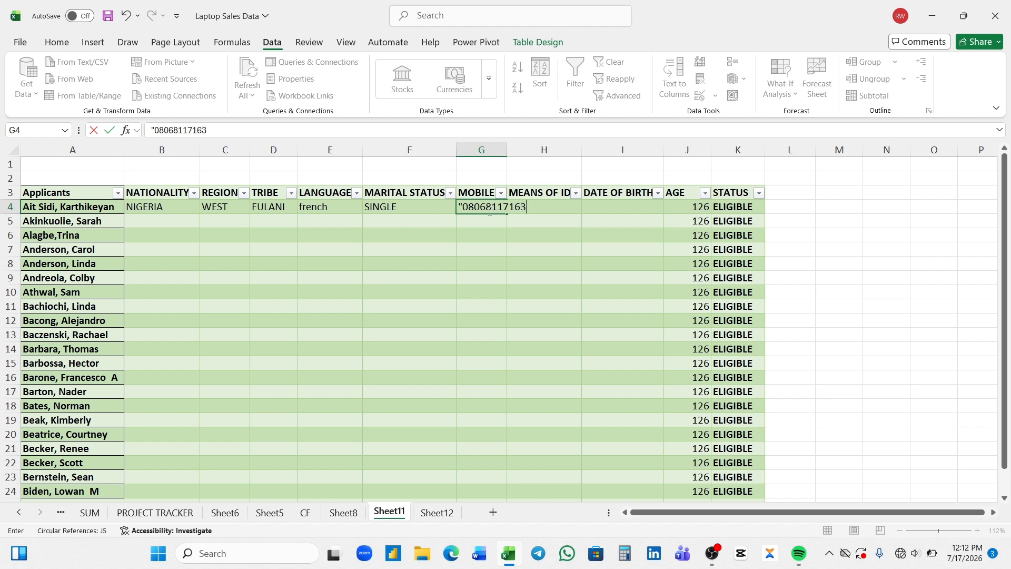
Enter the first applicant's mobile number in G4 and widen column G to fit
{"action": "key", "text": "Tab"}
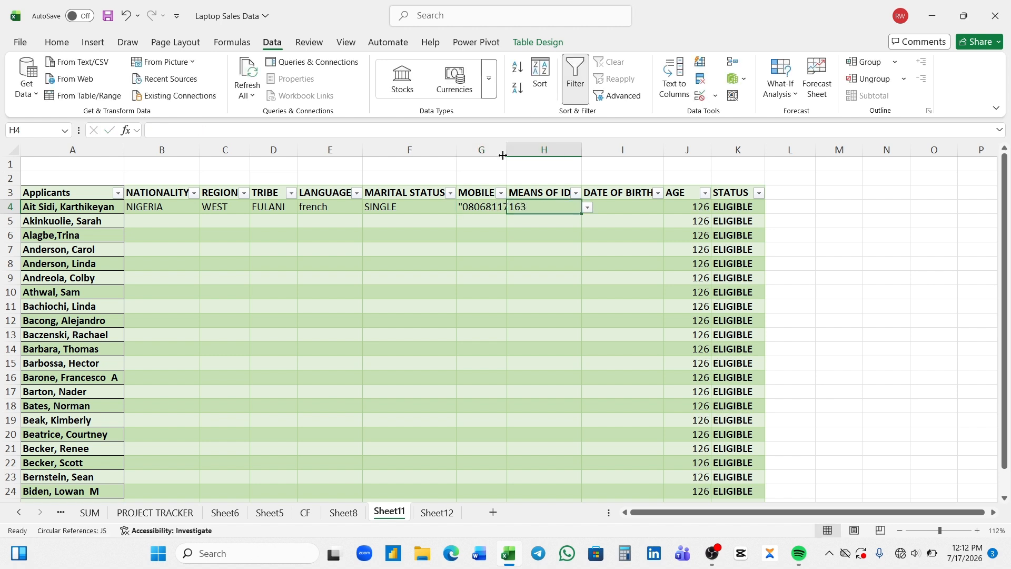
{"action": "double_click", "coordinate": [503, 155]}
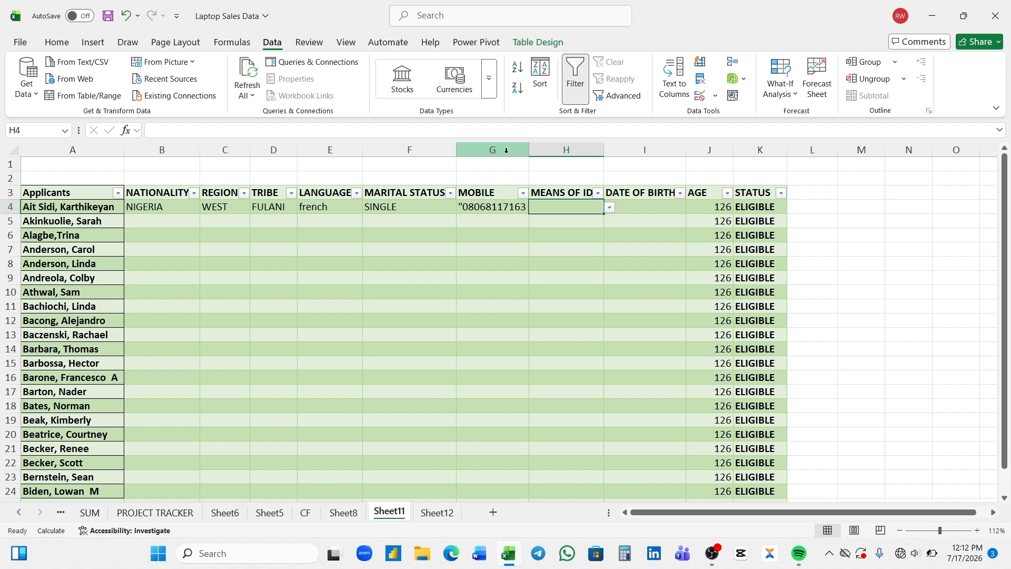
Choose PVC as H4's means of ID and dismiss the circular-reference warning
{"action": "left_click", "coordinate": [610, 208]}
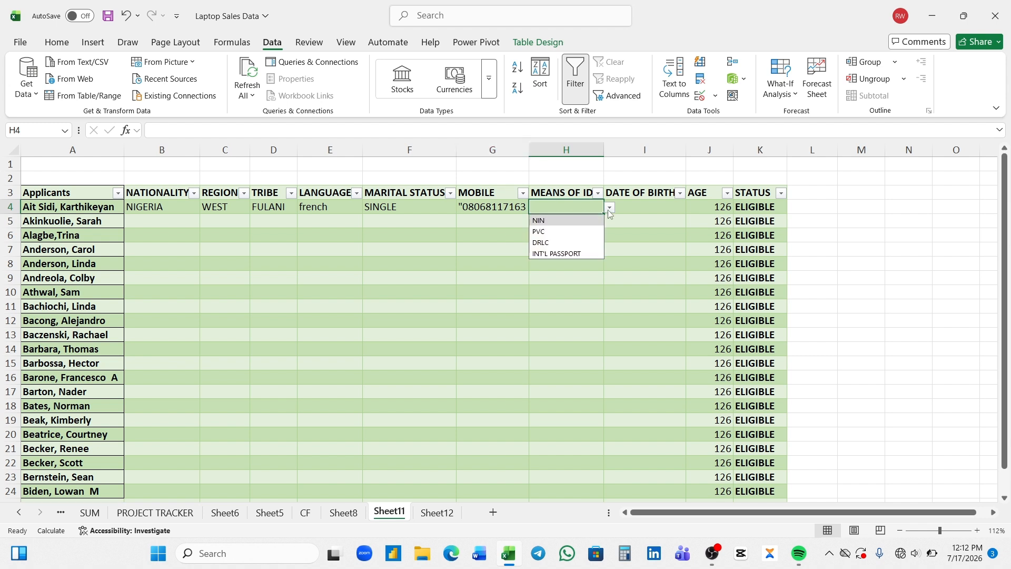
{"action": "left_click", "coordinate": [543, 232]}
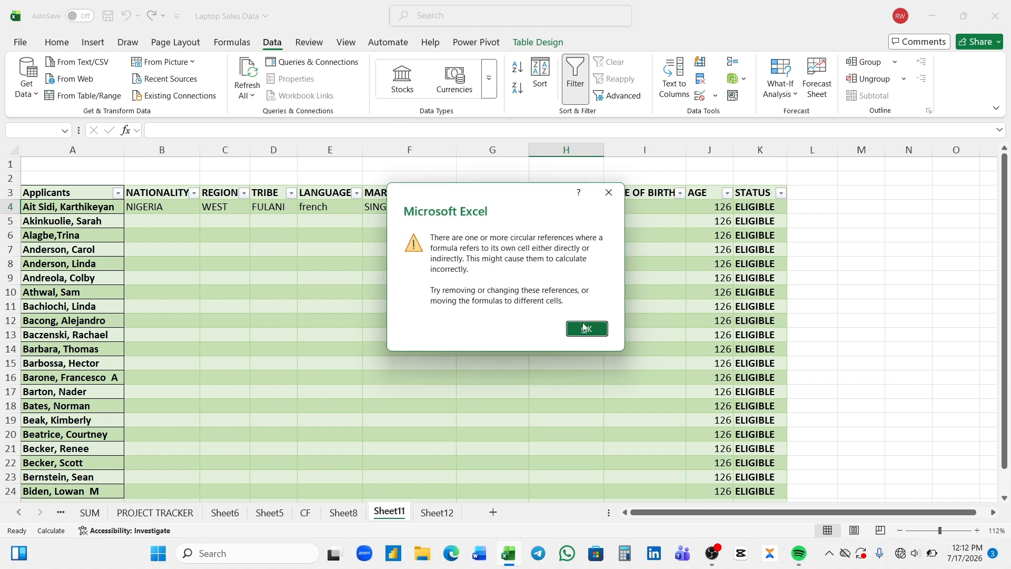
{"action": "left_click", "coordinate": [586, 328]}
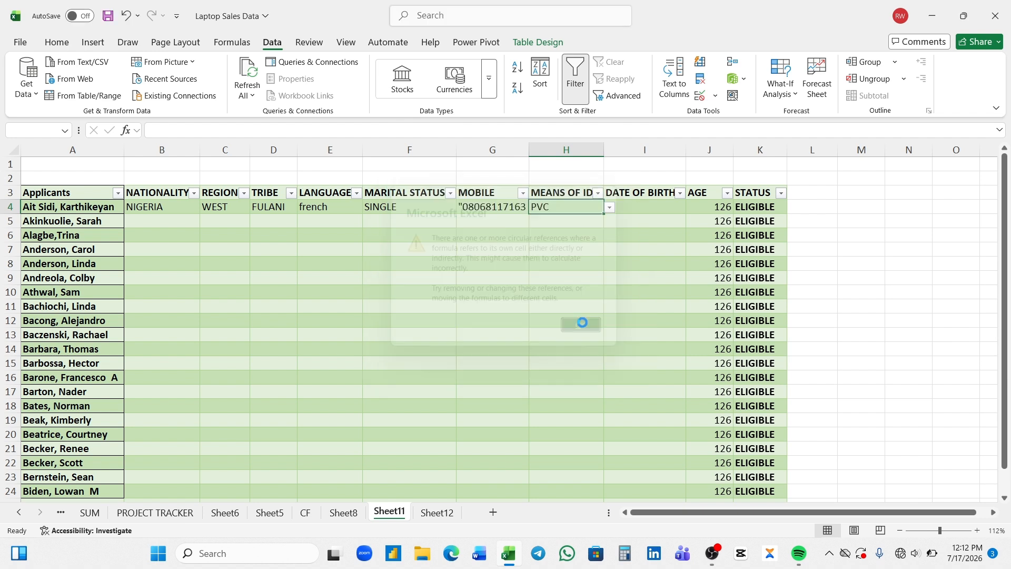
Enter 1/1/1990 as I4's date of birth, then zoom the sheet to 179%
{"action": "left_click", "coordinate": [656, 207]}
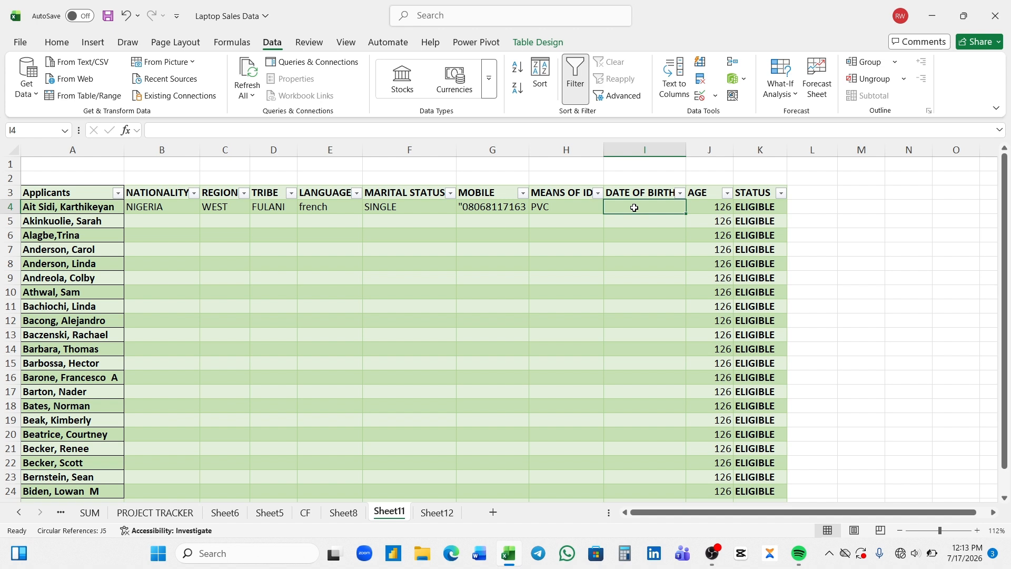
{"action": "type", "text": "1/1"}
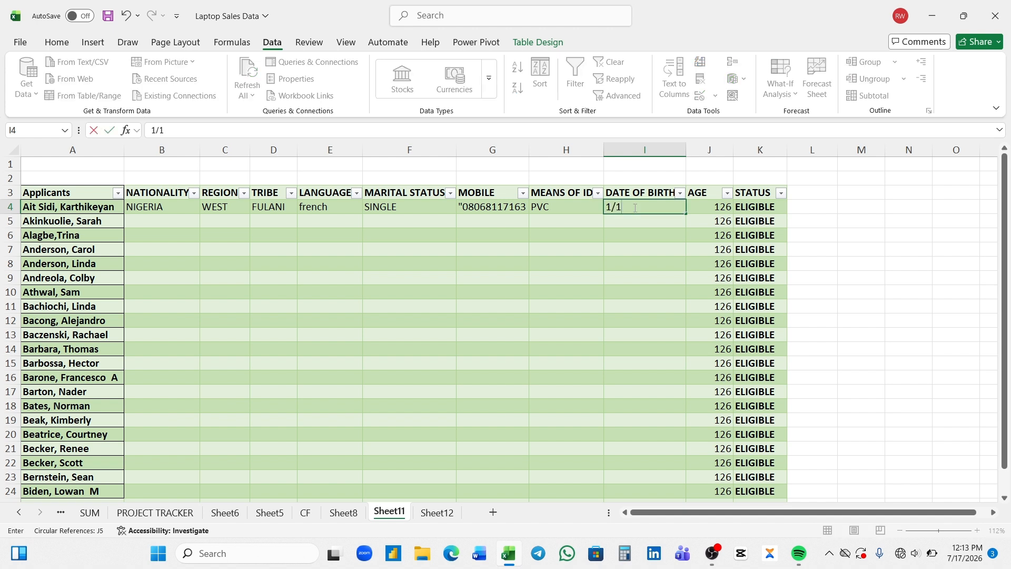
{"action": "type", "text": "/1990"}
{"action": "key", "text": "Return"}
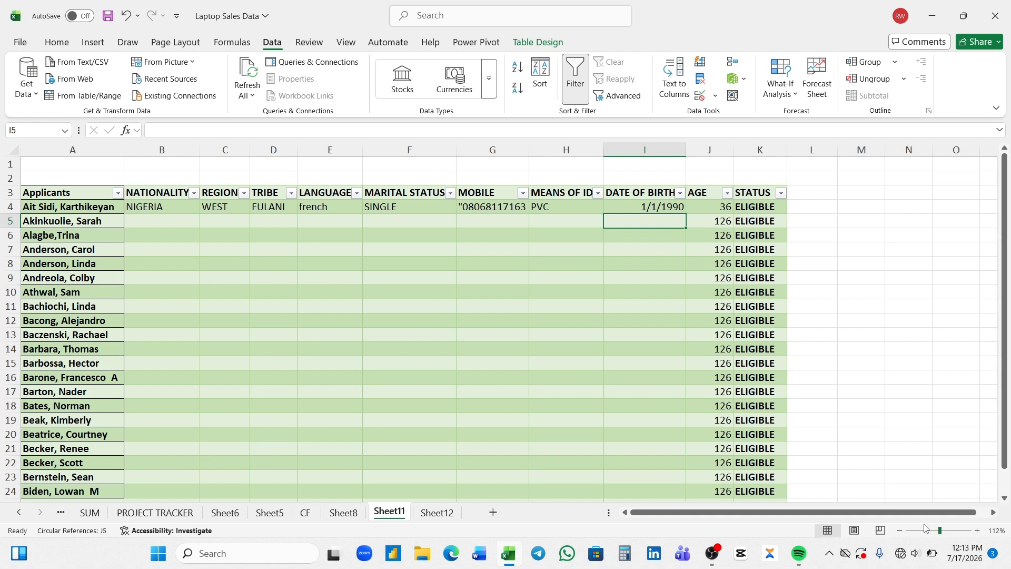
{"action": "left_click_drag", "start_coordinate": [941, 529], "coordinate": [949, 530]}
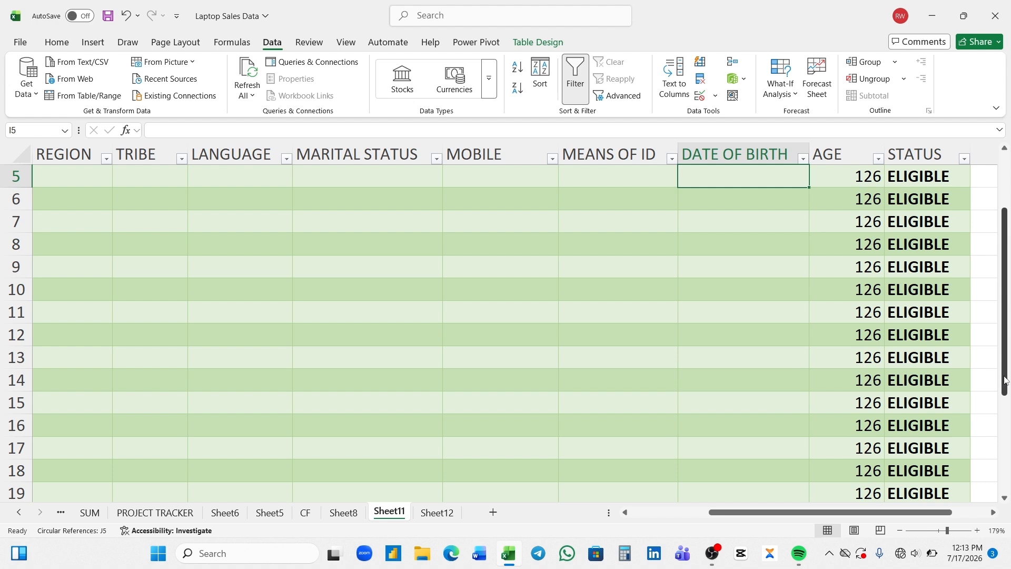
{"action": "left_click_drag", "start_coordinate": [1005, 379], "coordinate": [1005, 345]}
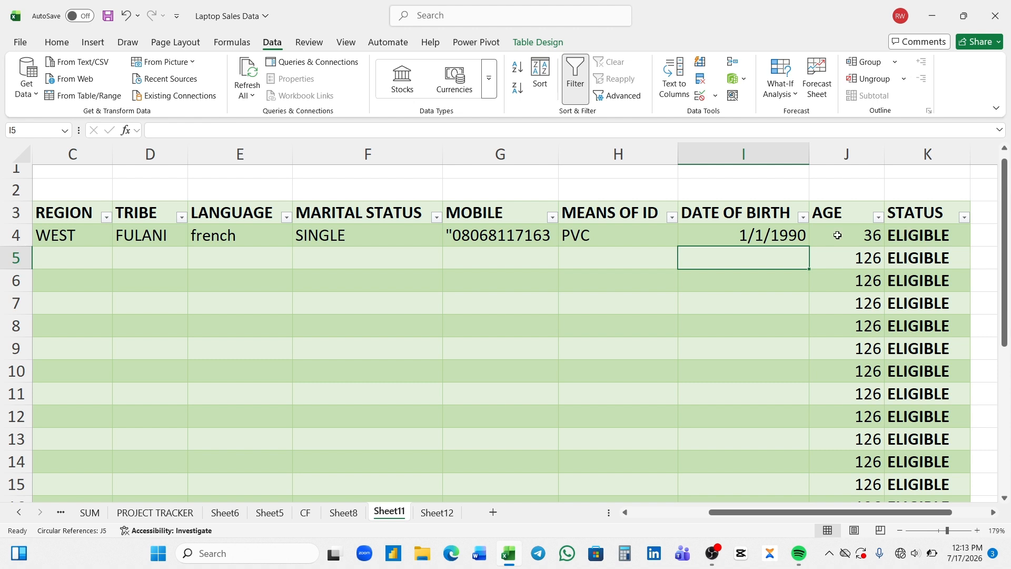
Edit I4's date of birth from 1/1/1990 to 1/1/2000
{"action": "left_click", "coordinate": [755, 236]}
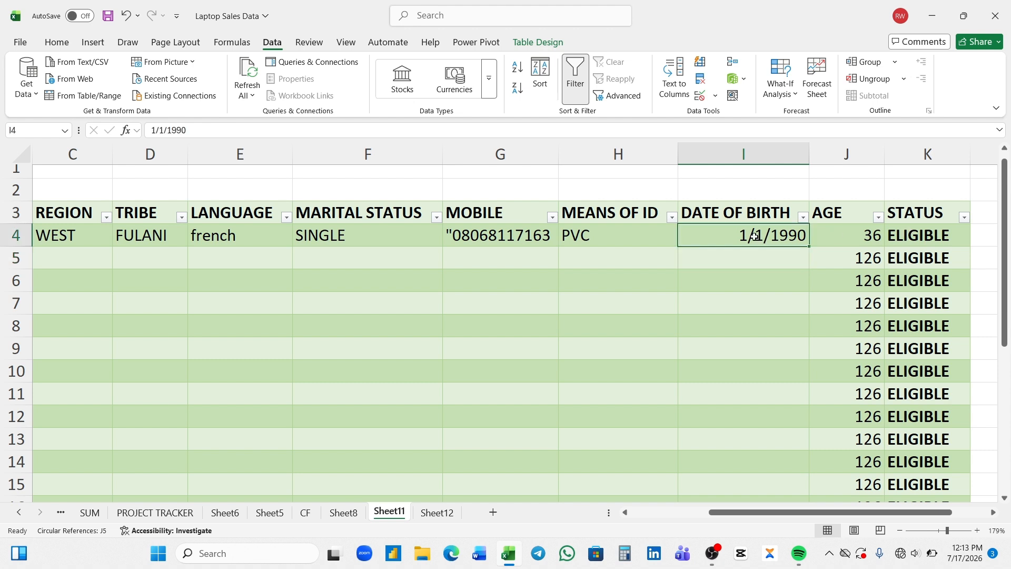
{"action": "double_click", "coordinate": [805, 240]}
{"action": "key", "text": "BackSpace"}
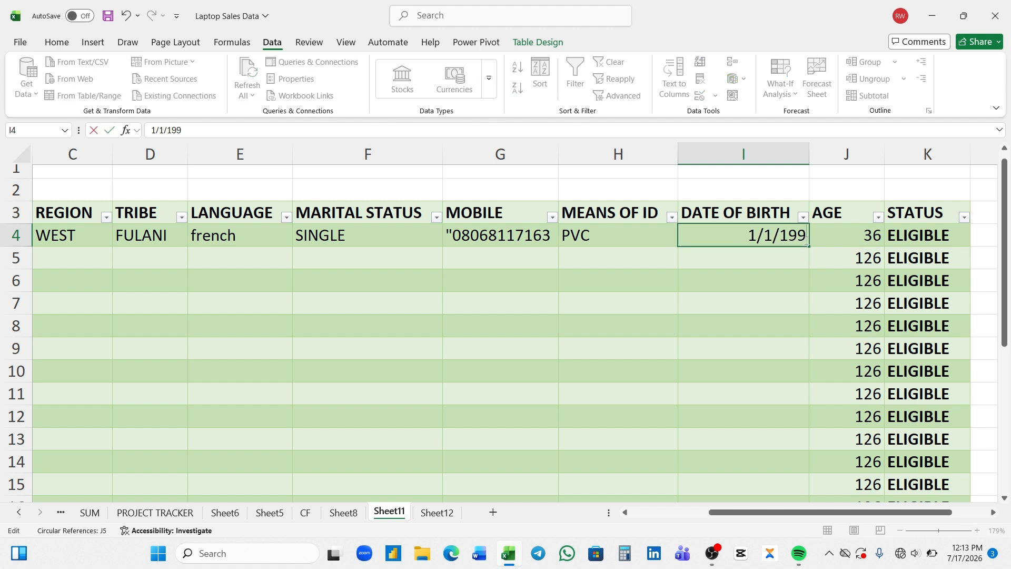
{"action": "key", "text": "BackSpace"}
{"action": "key", "text": "BackSpace"}
{"action": "key", "text": "BackSpace"}
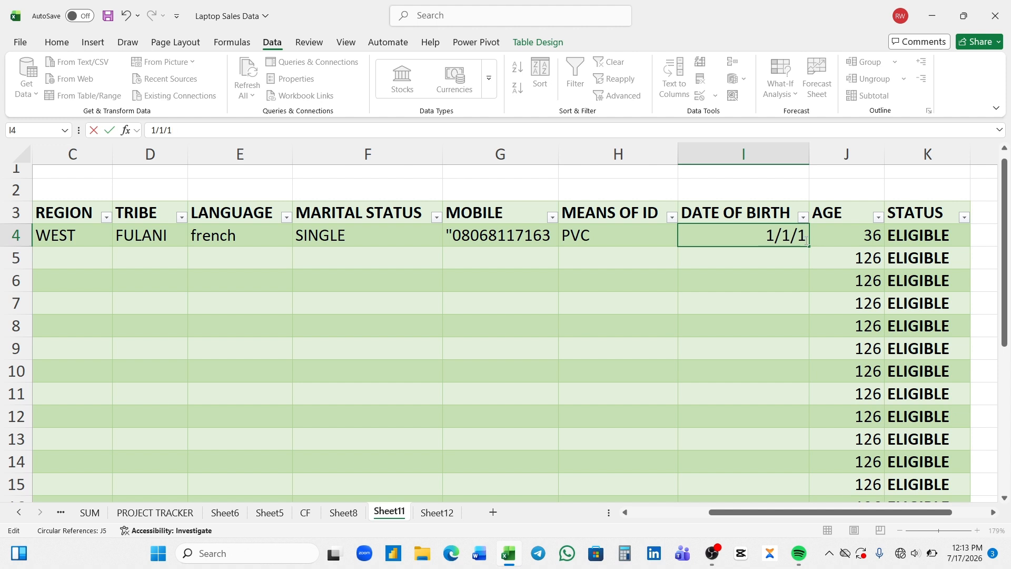
{"action": "type", "text": "2000"}
{"action": "key", "text": "Return"}
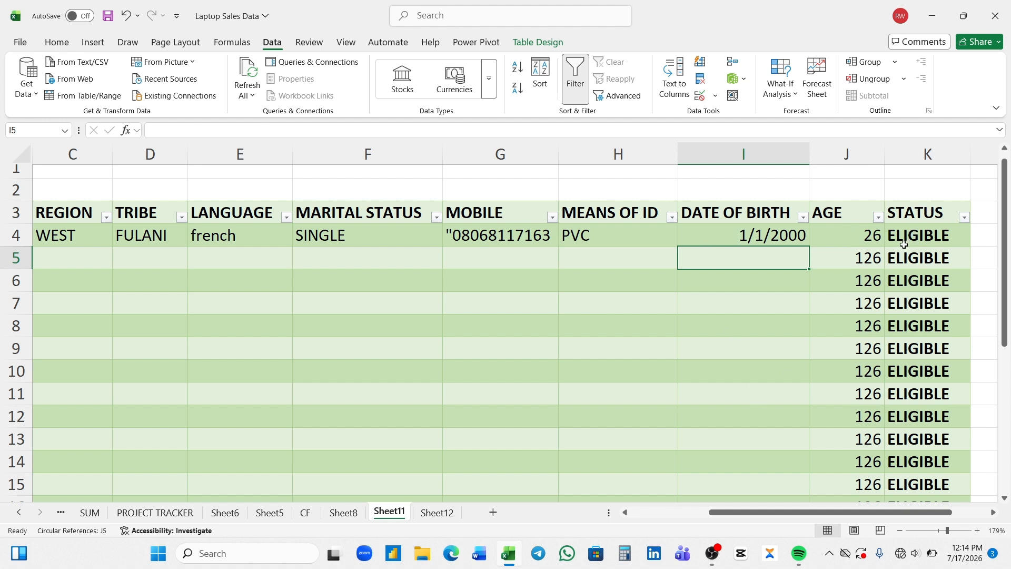
Pick NIGERIA, WEST and YORUBA from the B5, C5 and D5 dropdowns
{"action": "left_click_drag", "start_coordinate": [738, 521], "coordinate": [637, 521]}
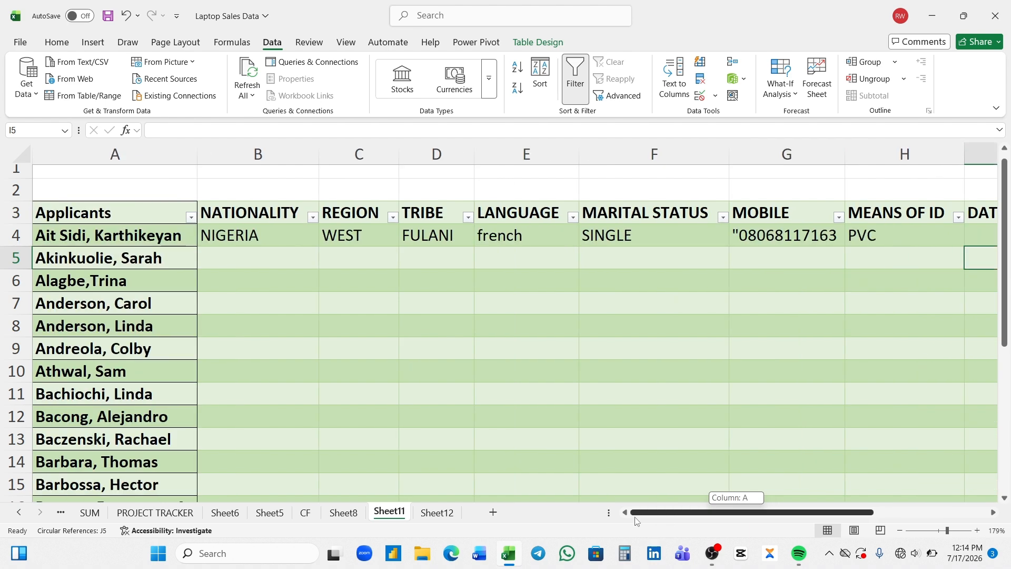
{"action": "left_click", "coordinate": [274, 256]}
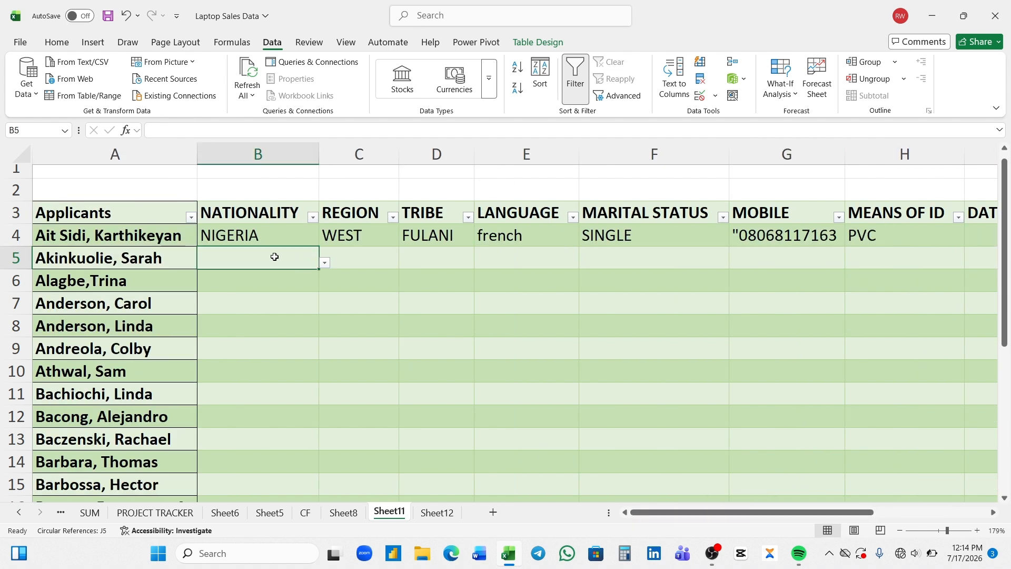
{"action": "left_click", "coordinate": [323, 266]}
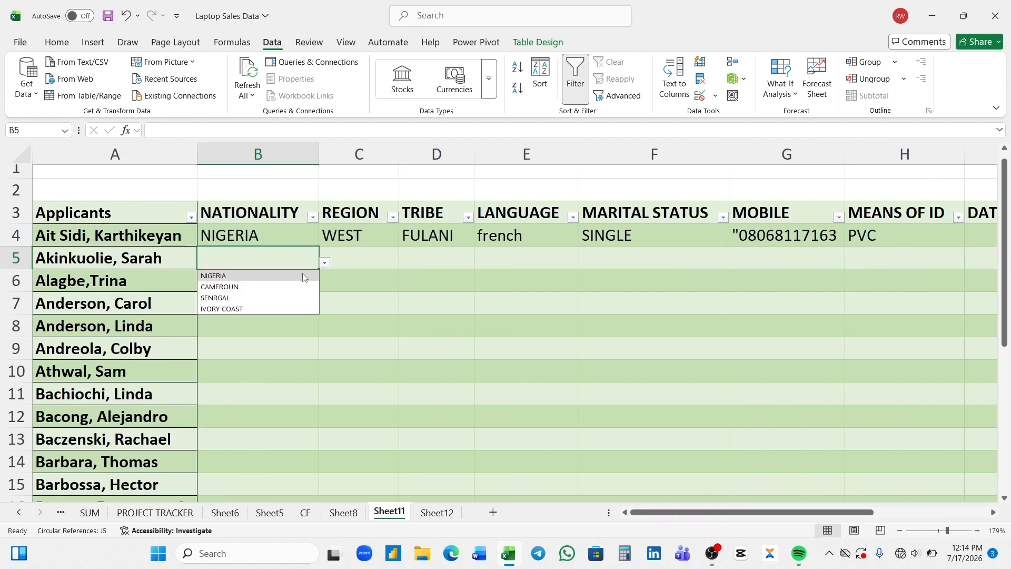
{"action": "left_click", "coordinate": [274, 276]}
{"action": "left_click", "coordinate": [352, 258]}
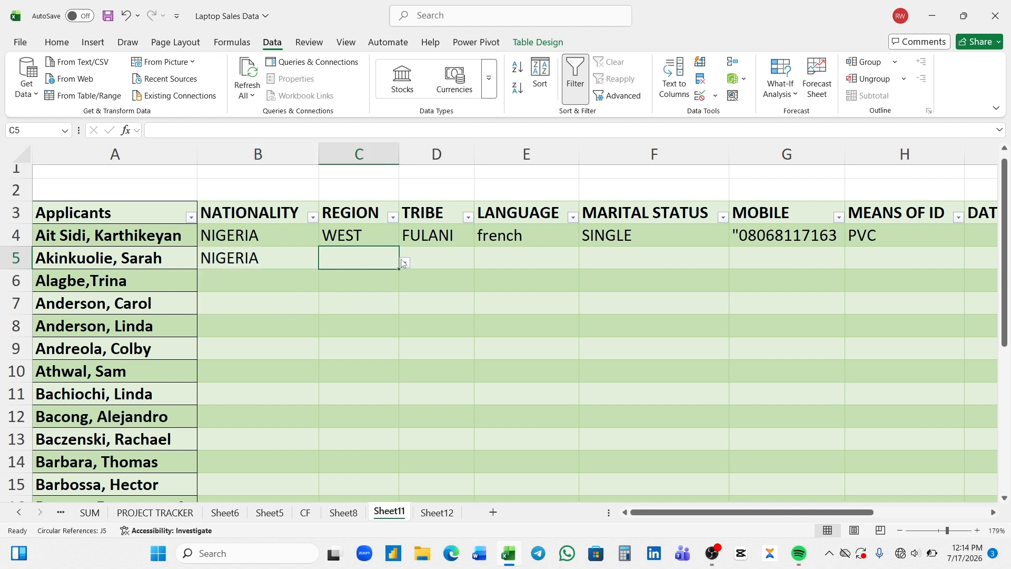
{"action": "left_click", "coordinate": [405, 262]}
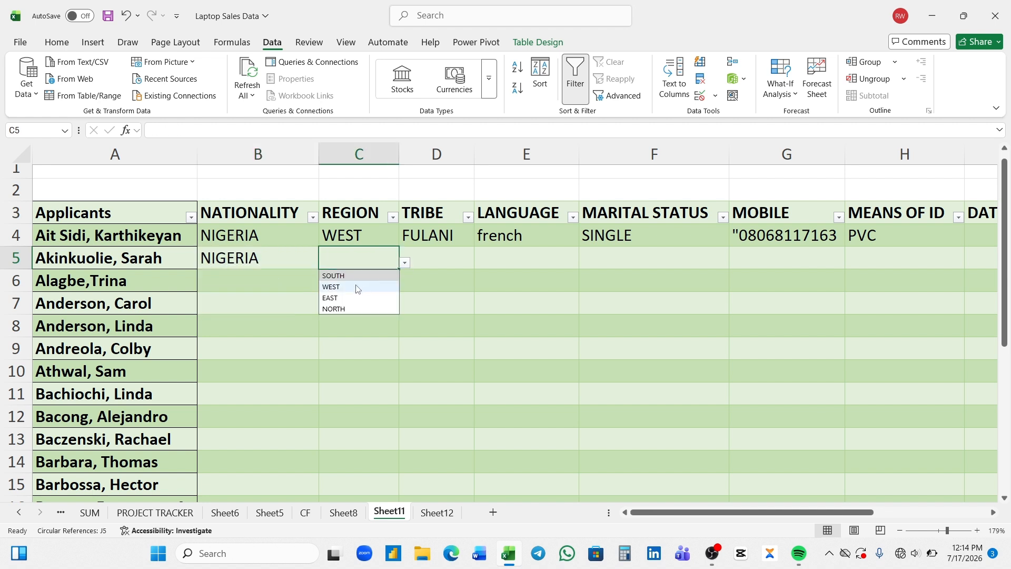
{"action": "left_click", "coordinate": [356, 287]}
{"action": "left_click", "coordinate": [429, 254]}
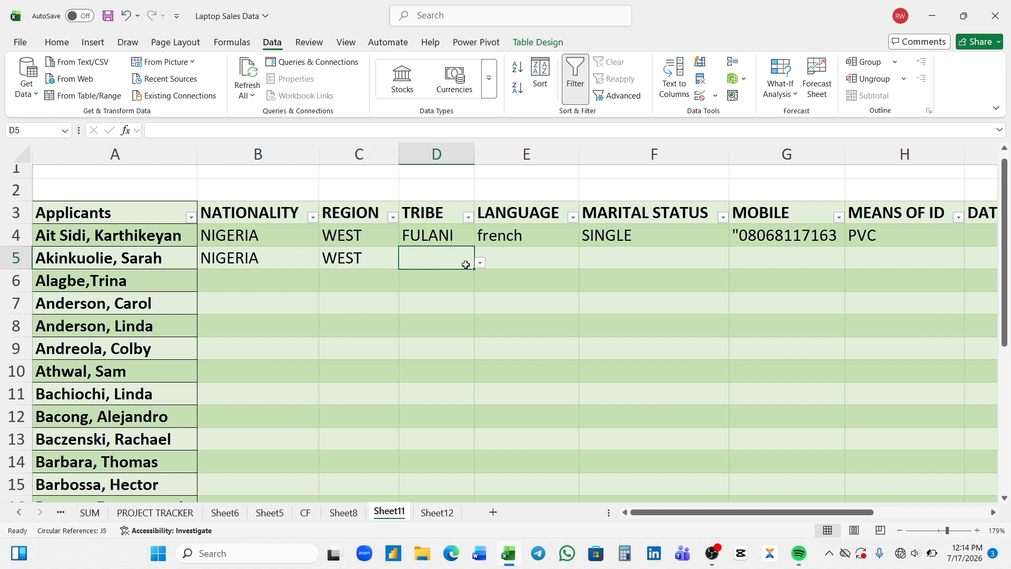
{"action": "left_click", "coordinate": [479, 262]}
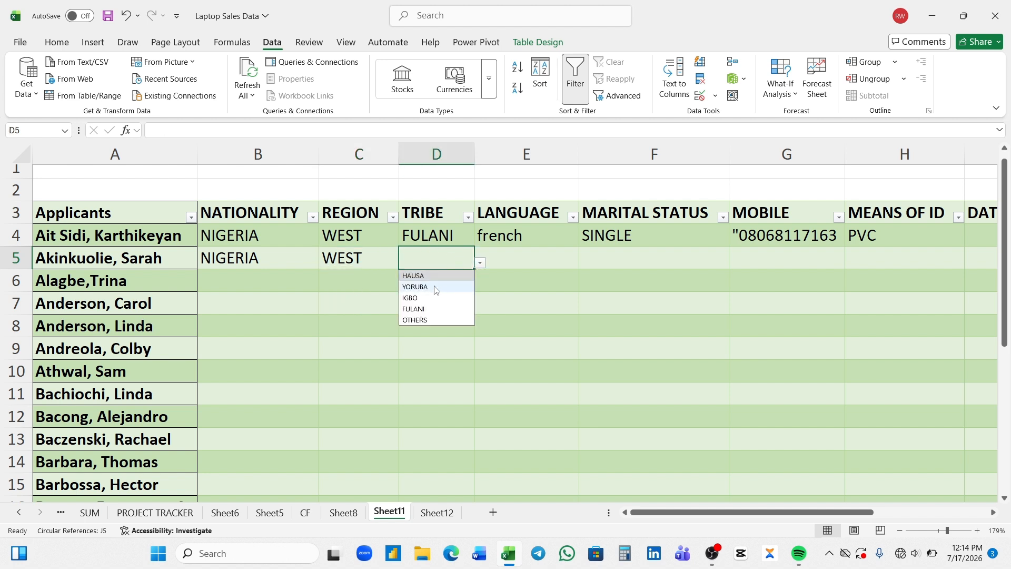
{"action": "left_click", "coordinate": [435, 288]}
Set the second applicant's marital status in F5 to MARRIED
{"action": "left_click", "coordinate": [514, 260]}
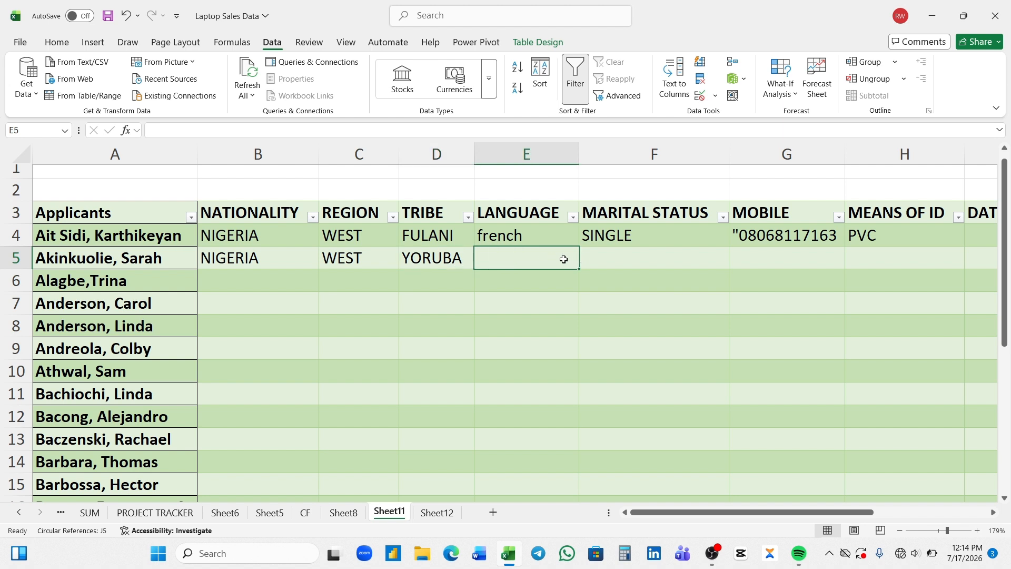
{"action": "left_click", "coordinate": [602, 256]}
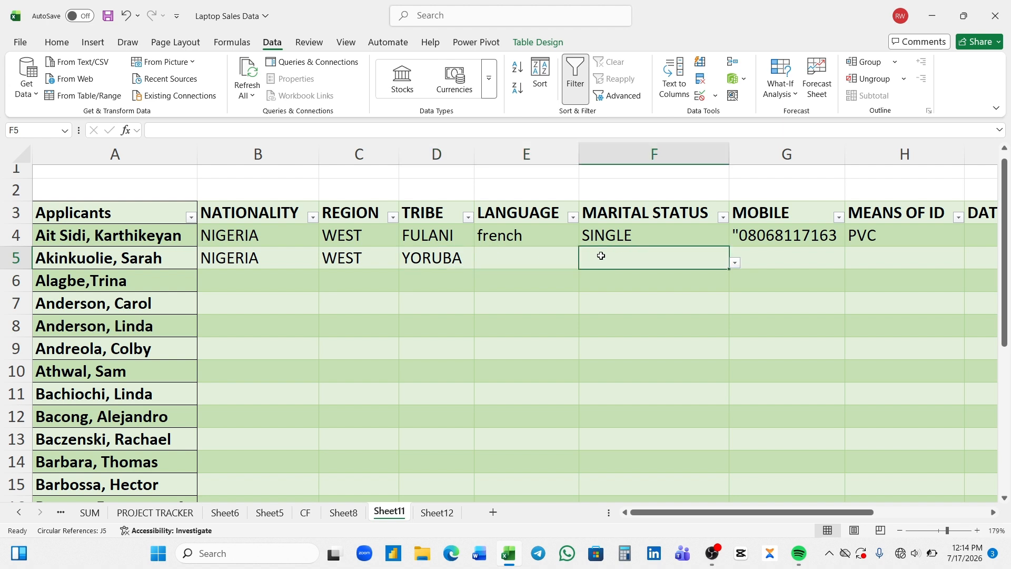
{"action": "left_click", "coordinate": [735, 263]}
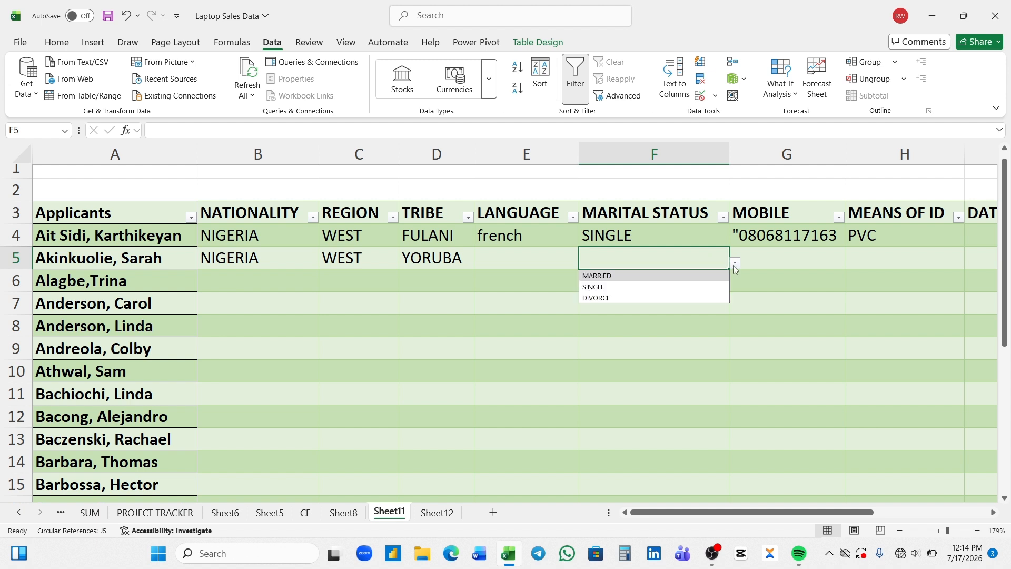
{"action": "left_click", "coordinate": [636, 278]}
Enter the second applicant's mobile number in G5 and choose PVC in H5
{"action": "left_click", "coordinate": [755, 260]}
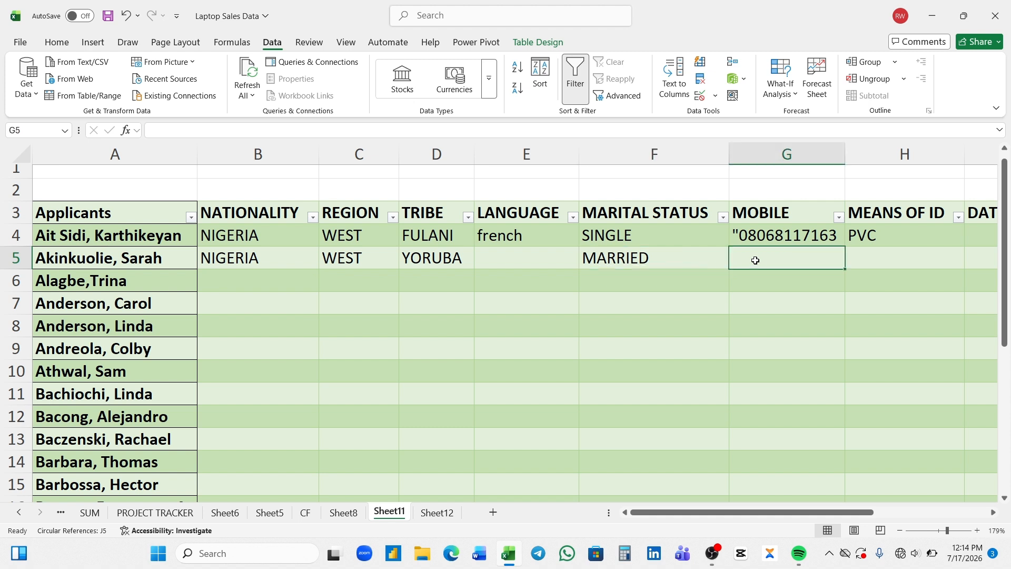
{"action": "type", "text": "\""}
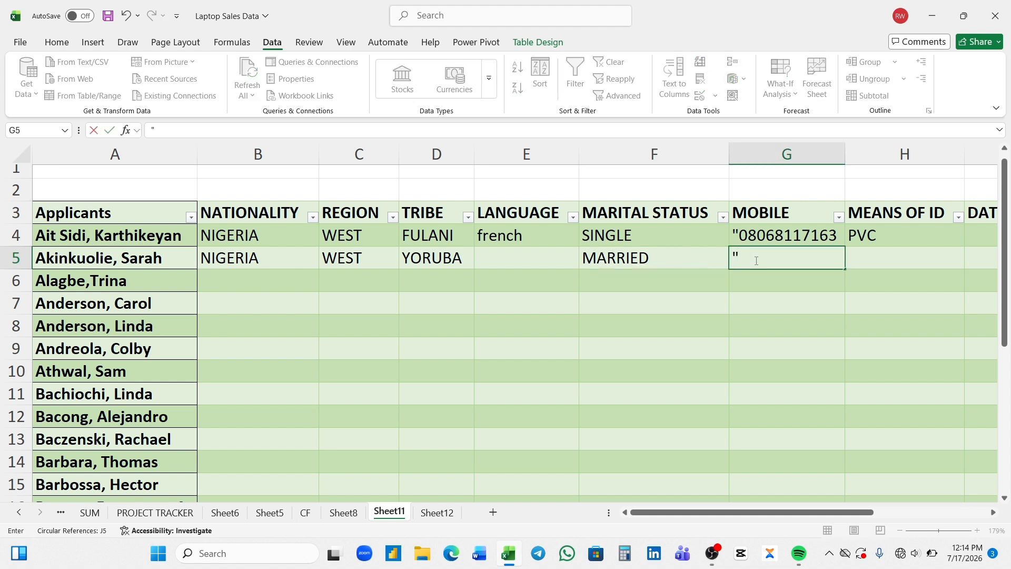
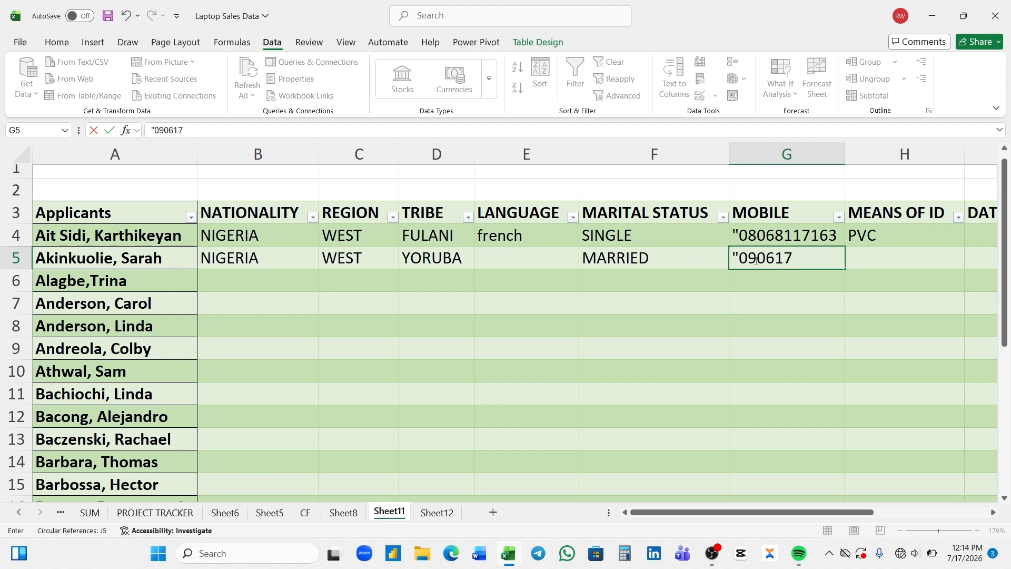
{"action": "key", "text": "Tab"}
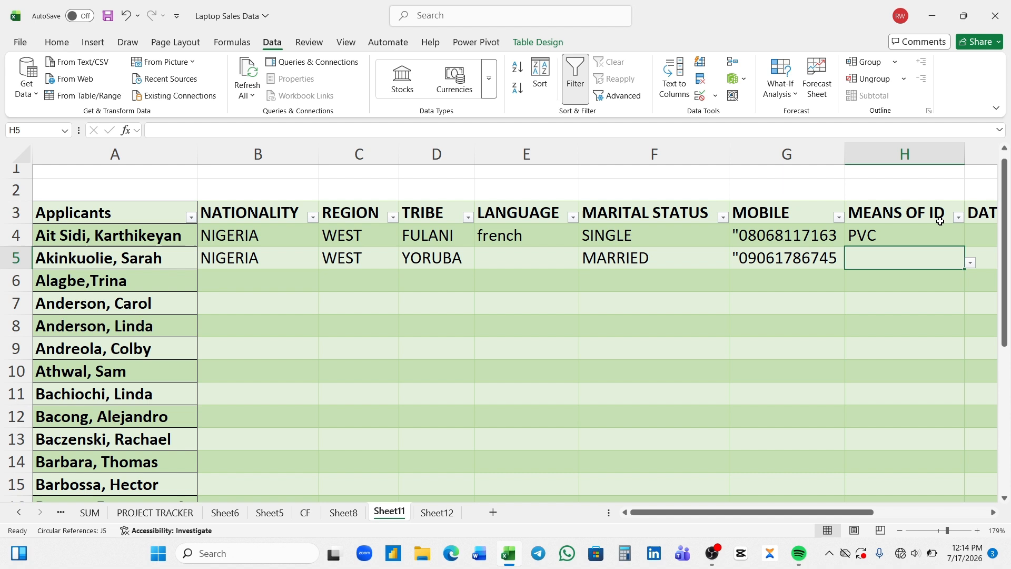
{"action": "left_click", "coordinate": [970, 262]}
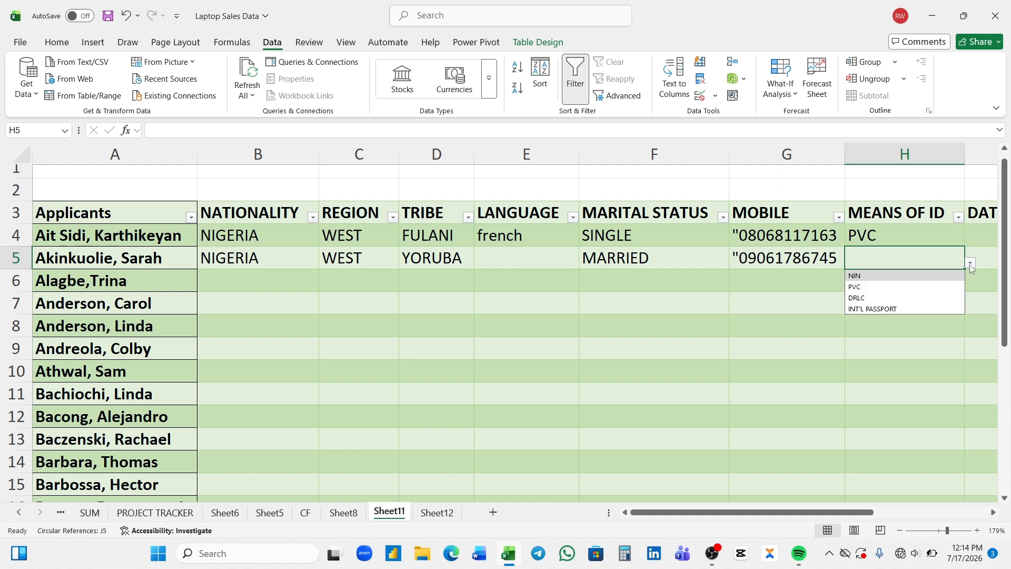
{"action": "left_click", "coordinate": [904, 288]}
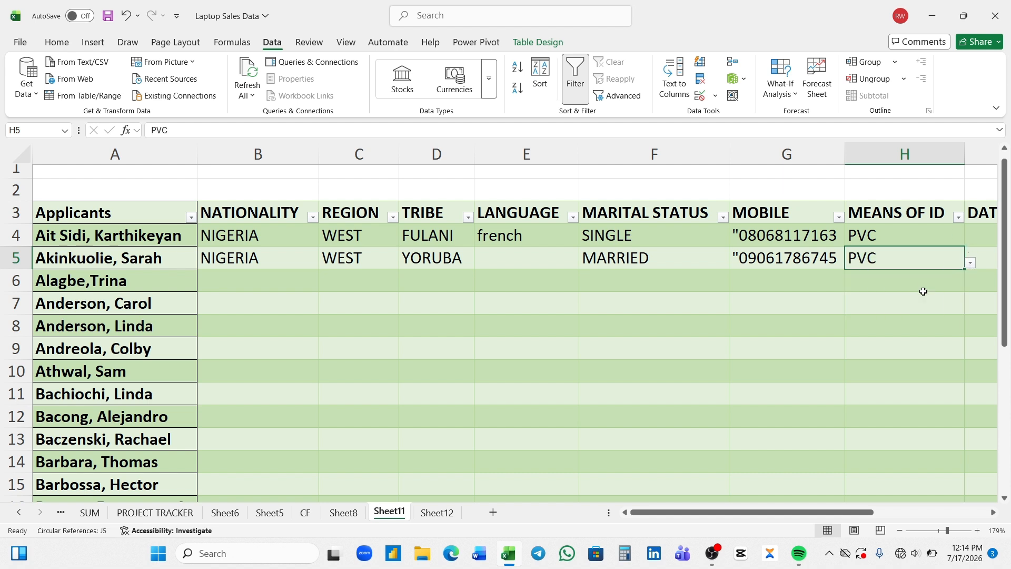
Enter 1/12/2009 in I5, giving AGE 17 and STATUS INELIGIBLE
{"action": "left_click_drag", "start_coordinate": [837, 512], "coordinate": [908, 512]}
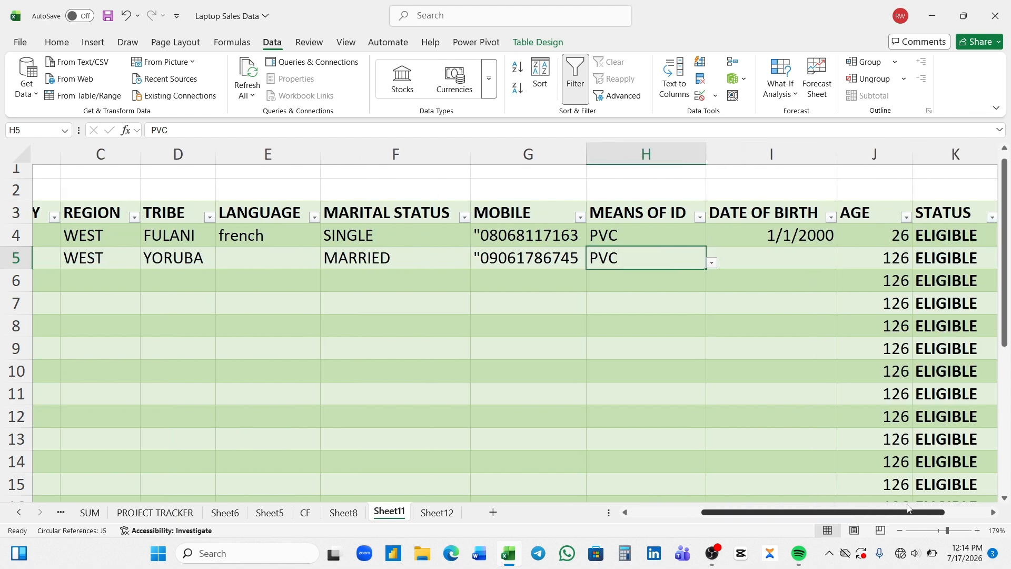
{"action": "left_click", "coordinate": [773, 264]}
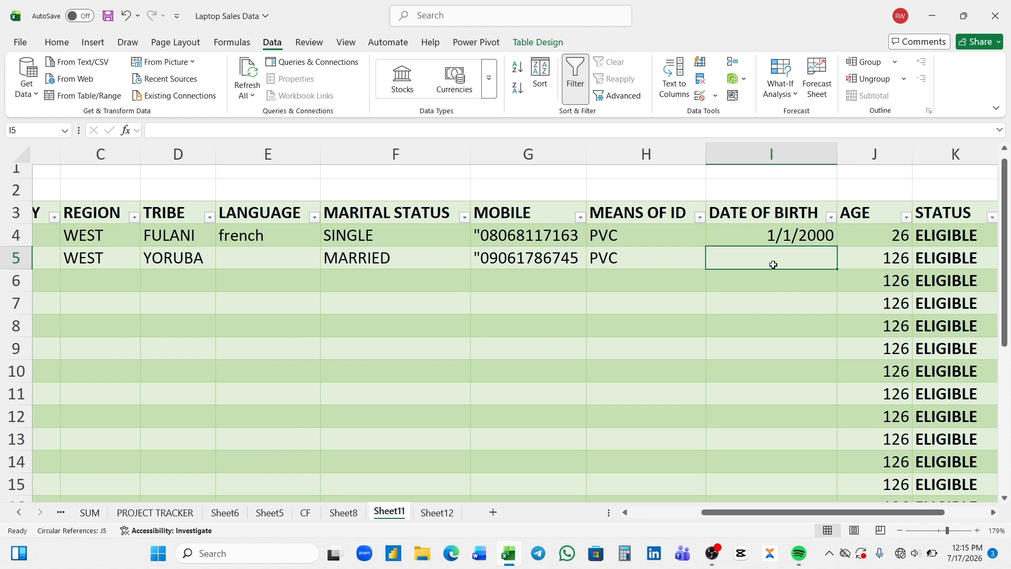
{"action": "type", "text": "1/"}
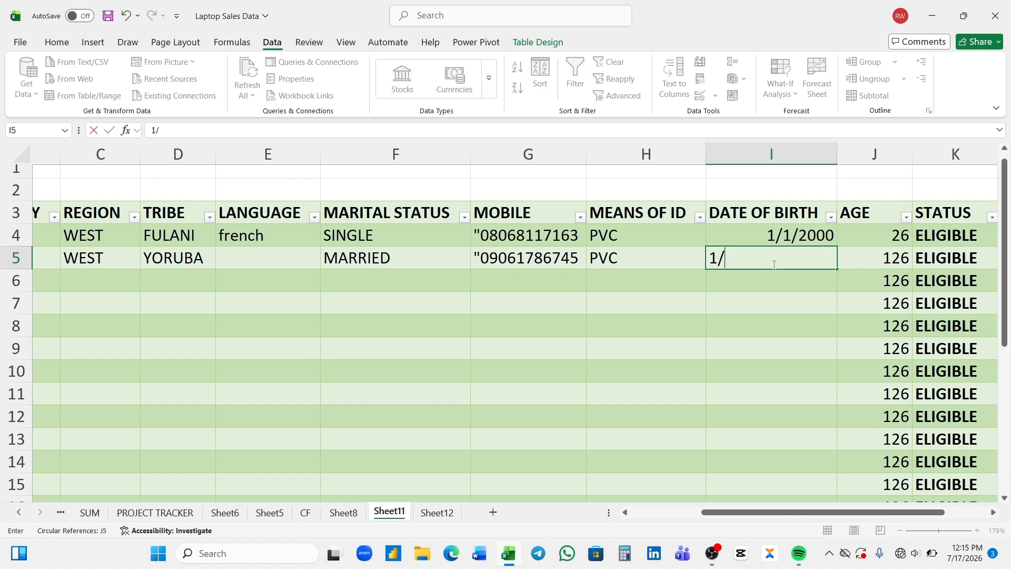
{"action": "type", "text": "12/2009"}
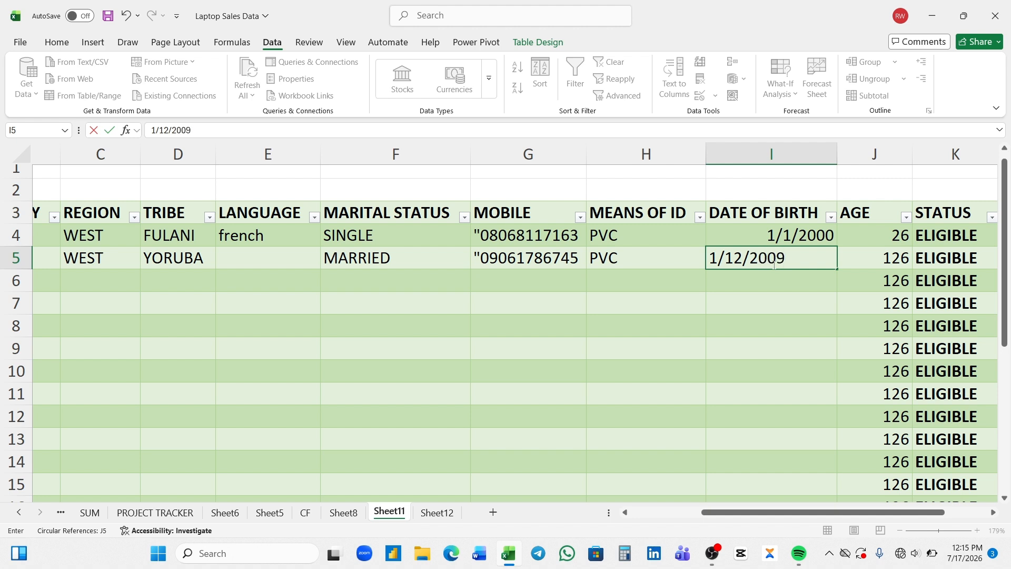
{"action": "key", "text": "Return"}
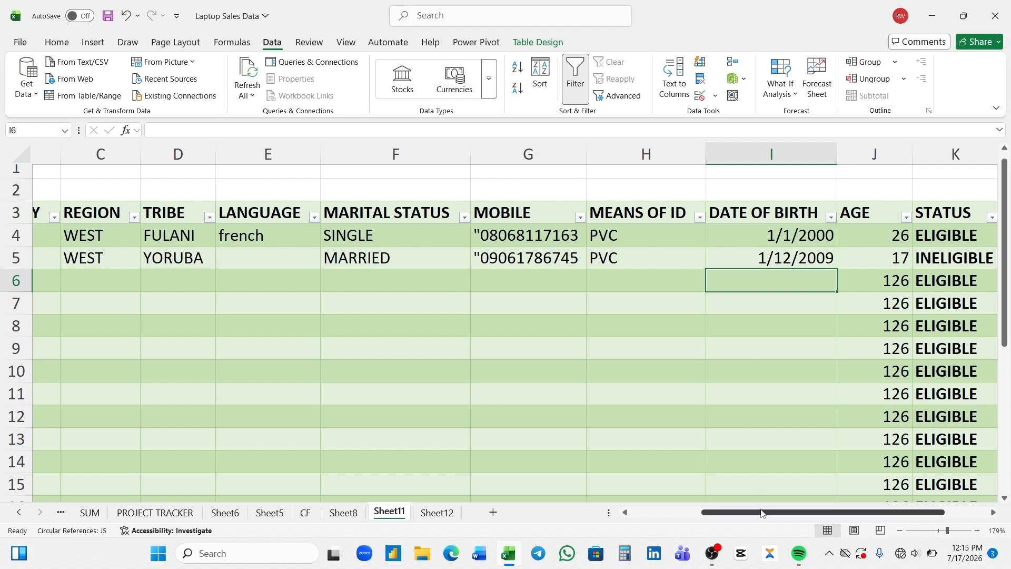
{"action": "left_click_drag", "start_coordinate": [762, 513], "coordinate": [800, 514]}
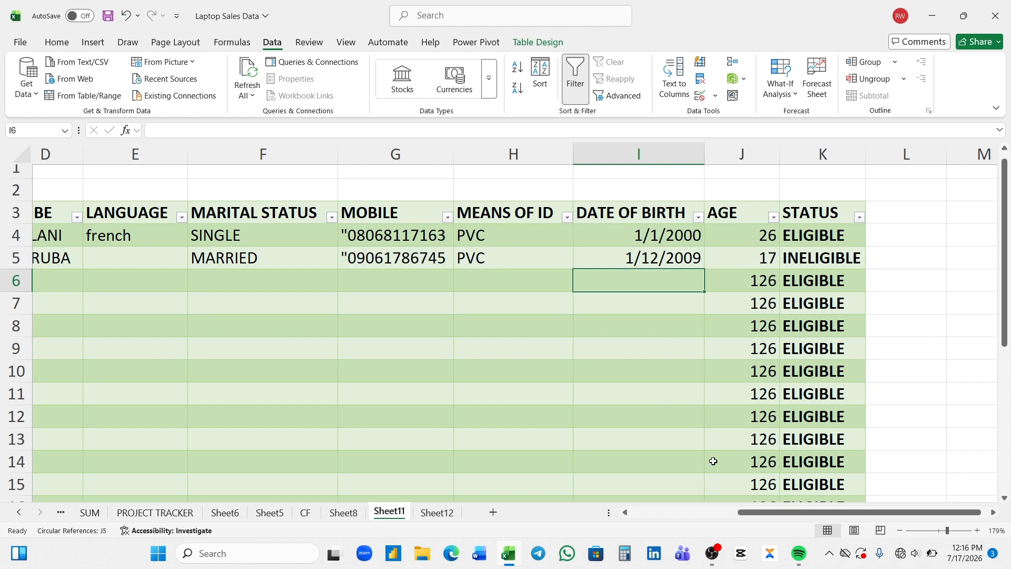
Pick NIGERIA, EAST and IGBO from row 6's nationality, region and tribe dropdowns
{"action": "left_click_drag", "start_coordinate": [765, 513], "coordinate": [658, 514]}
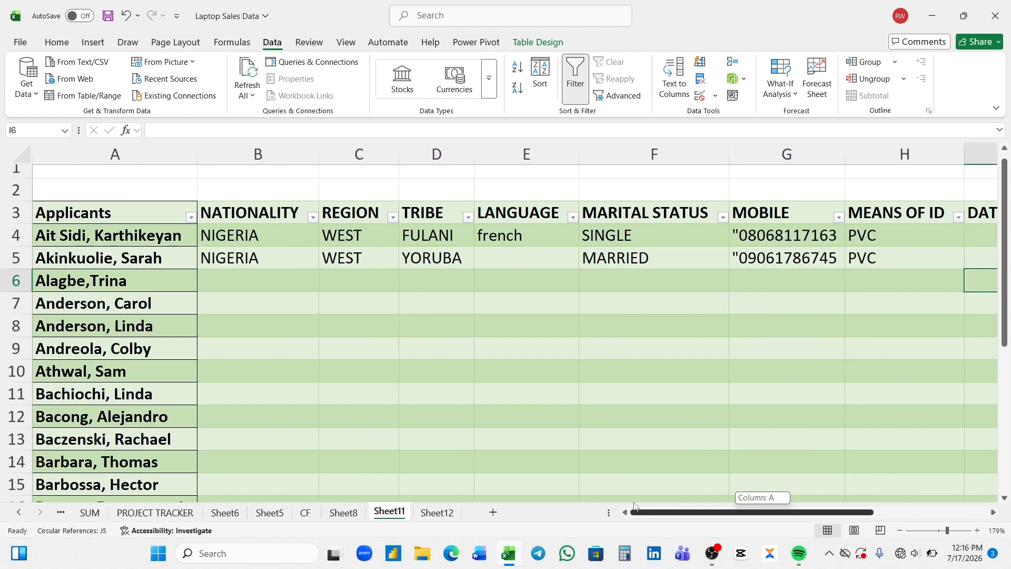
{"action": "left_click", "coordinate": [241, 273]}
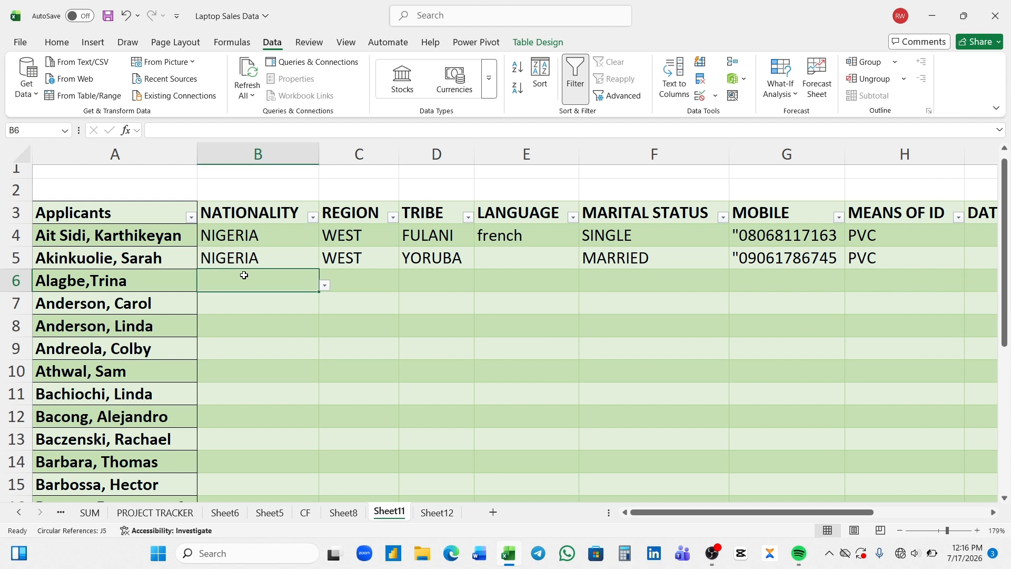
{"action": "left_click", "coordinate": [324, 285]}
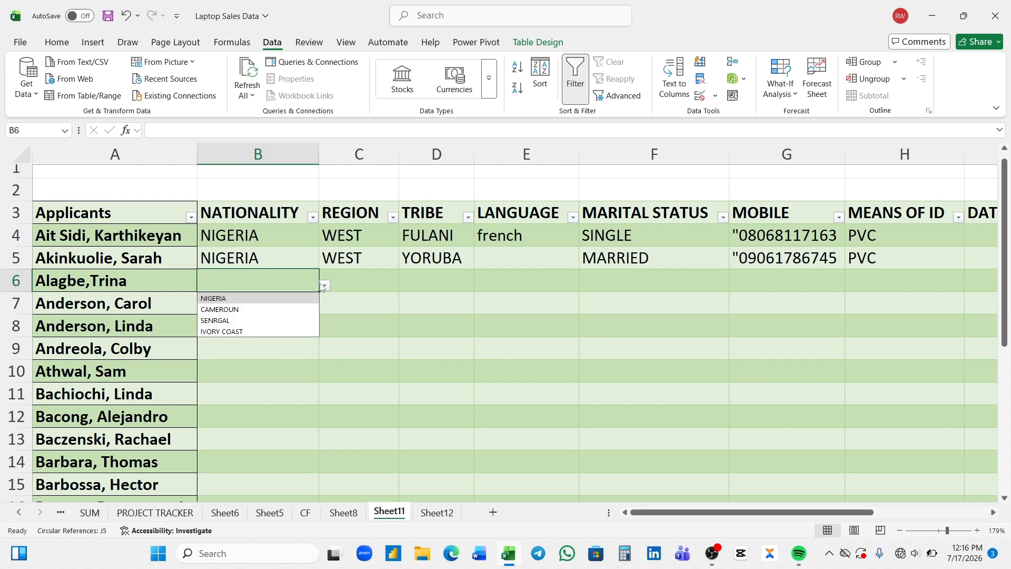
{"action": "left_click", "coordinate": [280, 300]}
{"action": "left_click", "coordinate": [280, 301]}
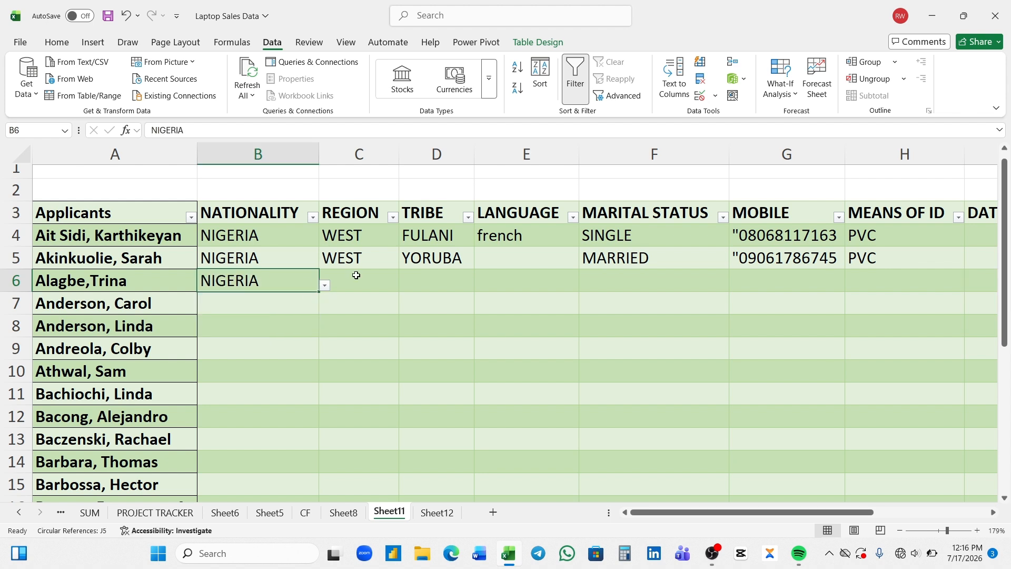
{"action": "left_click", "coordinate": [356, 275]}
{"action": "left_click", "coordinate": [404, 285]}
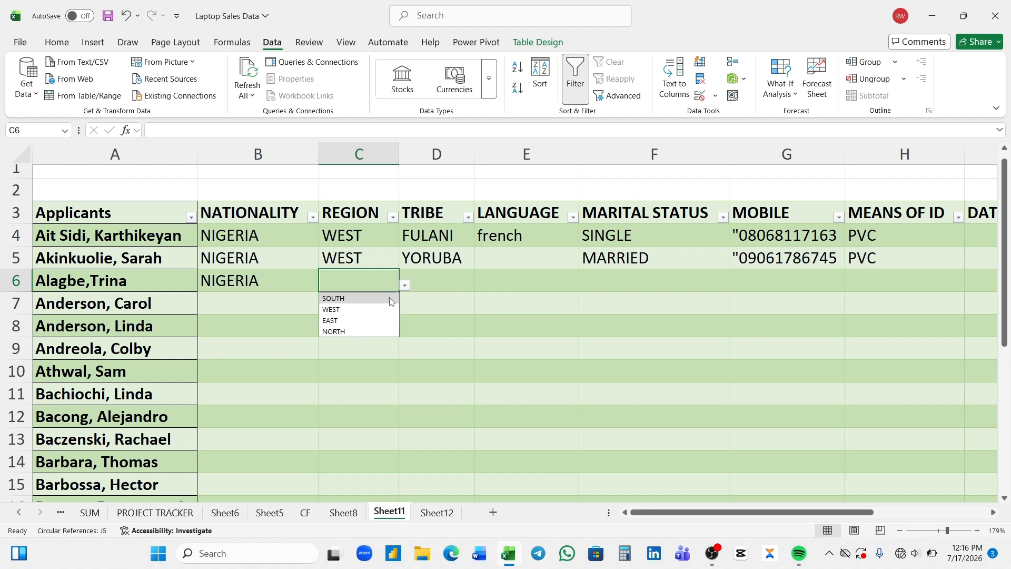
{"action": "left_click", "coordinate": [360, 321]}
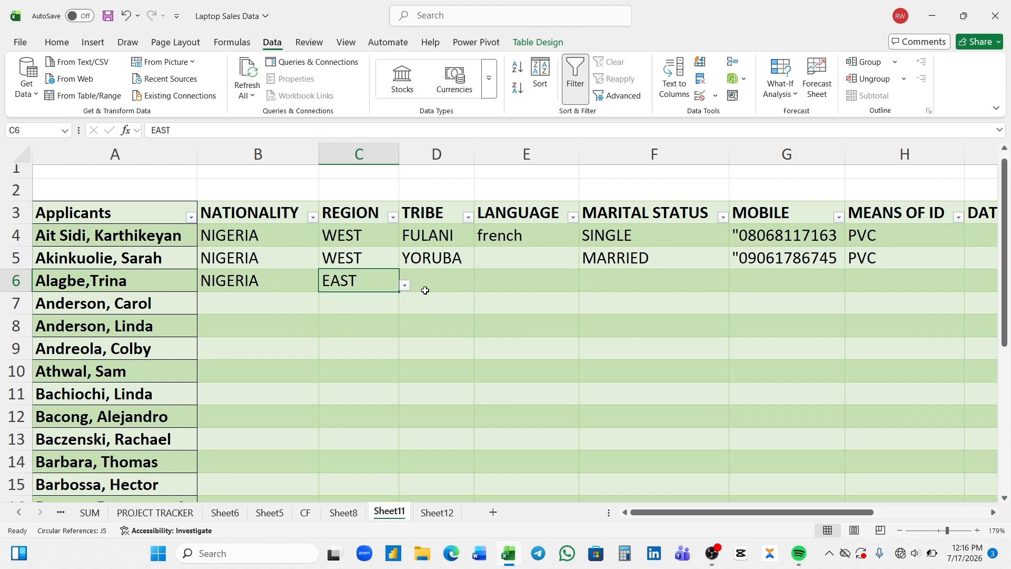
{"action": "left_click", "coordinate": [432, 286]}
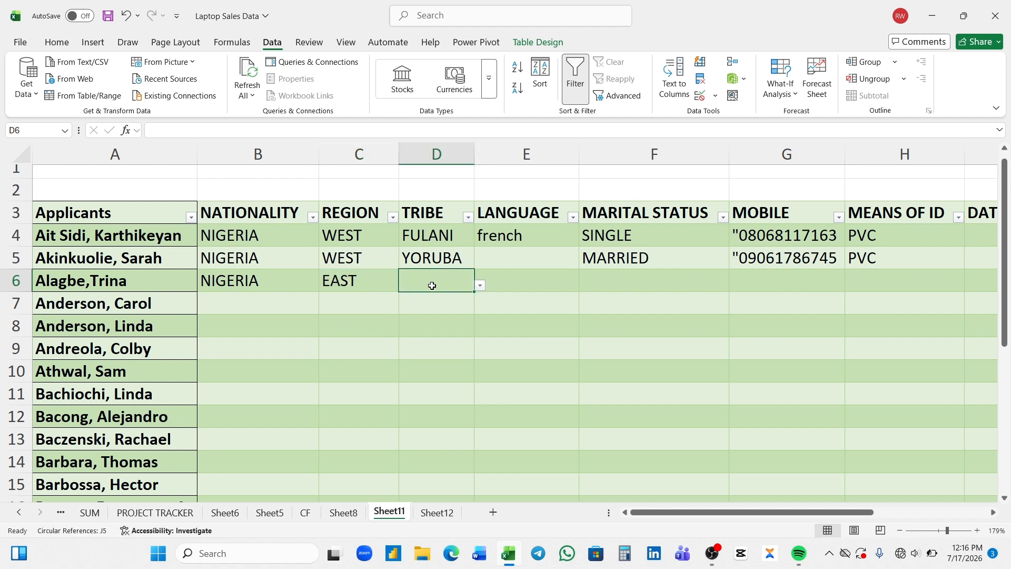
{"action": "left_click", "coordinate": [480, 289]}
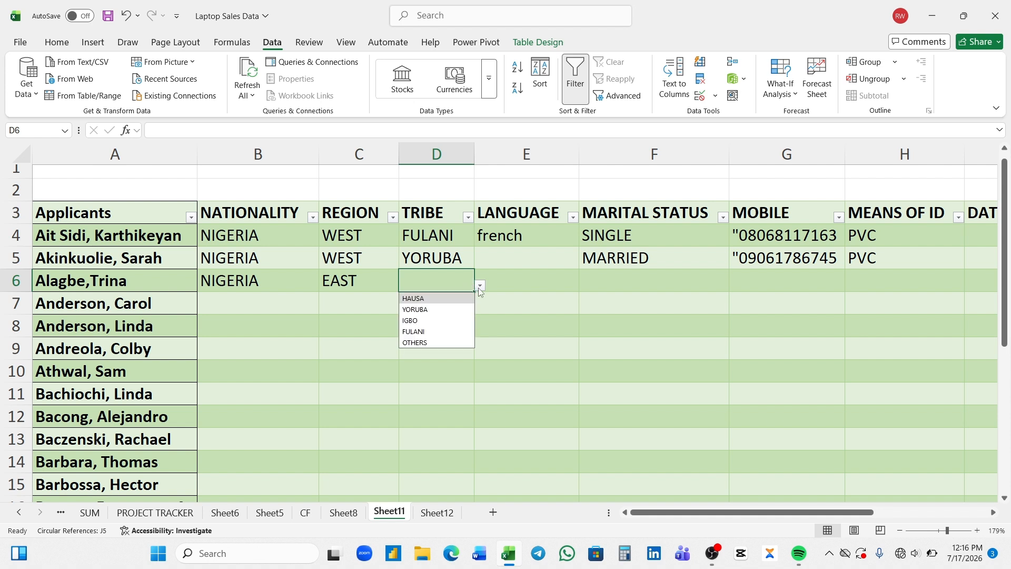
{"action": "left_click", "coordinate": [437, 323]}
Set row 6's marital status to DIVORCE
{"action": "left_click", "coordinate": [554, 282]}
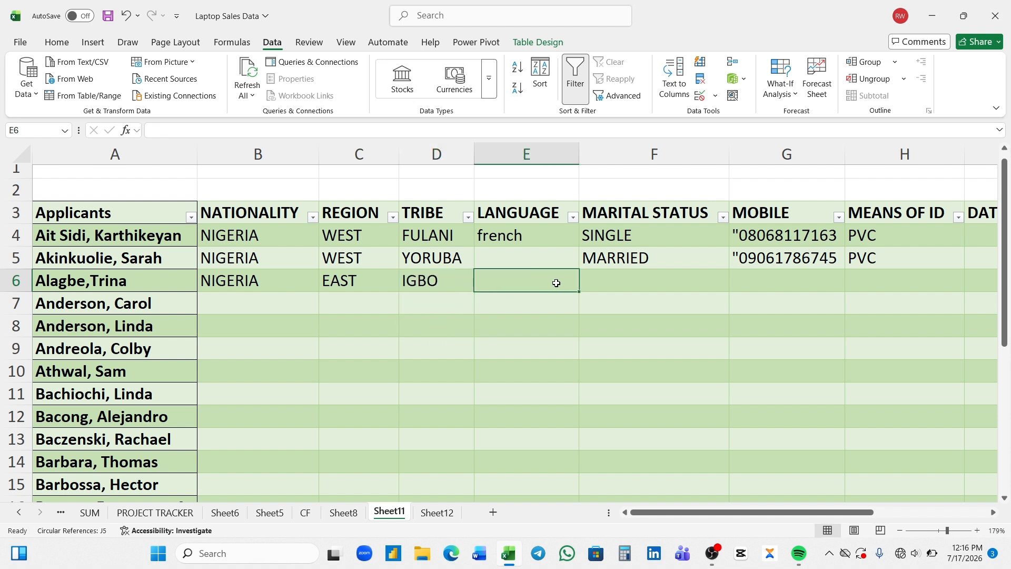
{"action": "left_click", "coordinate": [611, 283]}
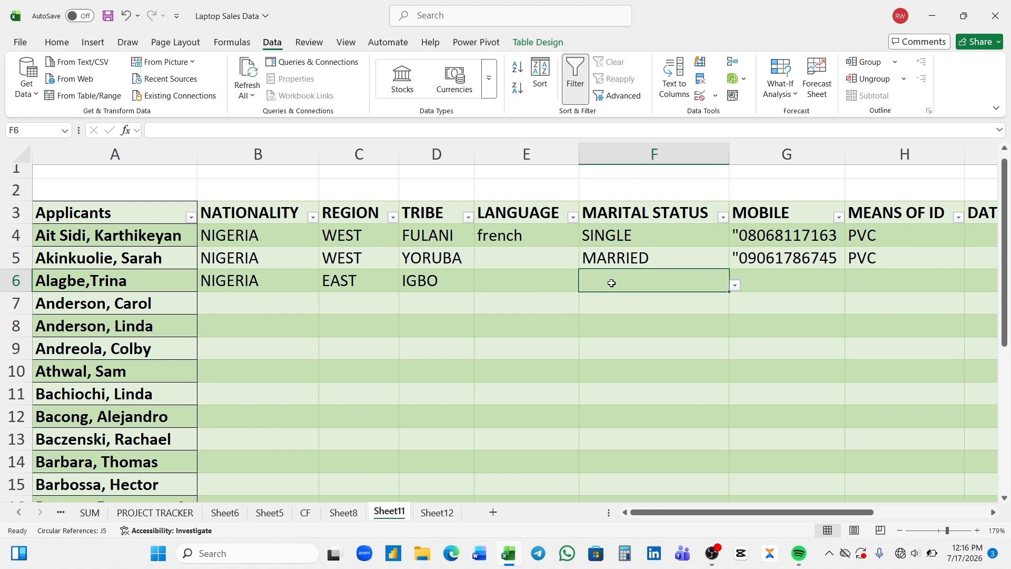
{"action": "left_click", "coordinate": [735, 285]}
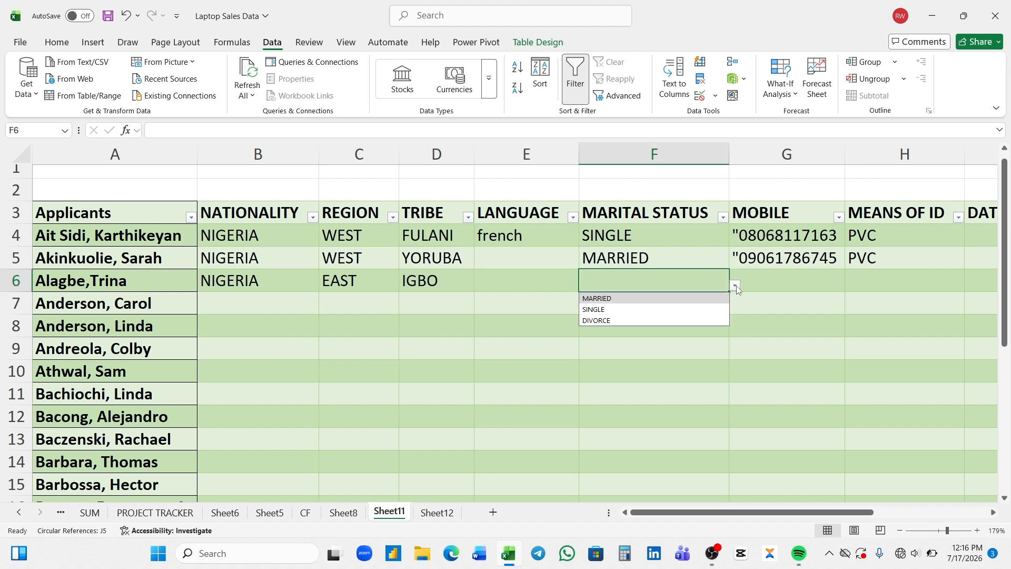
{"action": "left_click", "coordinate": [622, 320]}
Enter row 6's mobile number in G6 and choose PVC as means of ID
{"action": "left_click", "coordinate": [770, 282]}
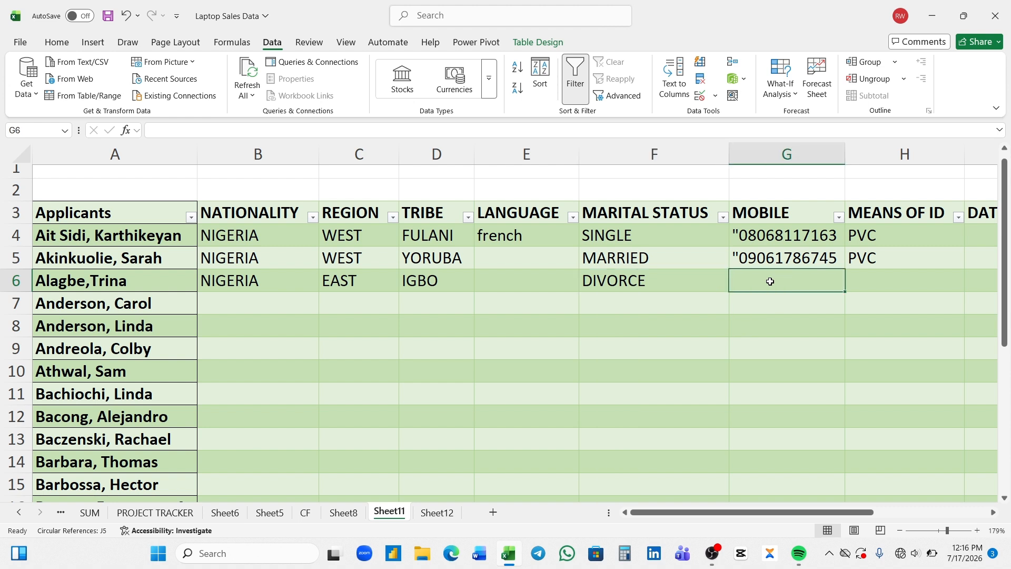
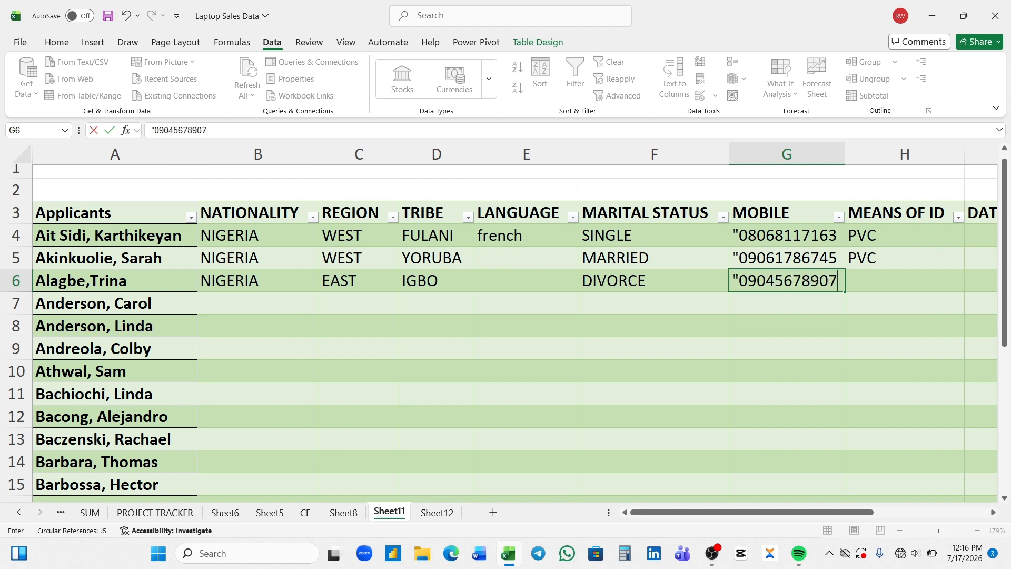
{"action": "key", "text": "Tab"}
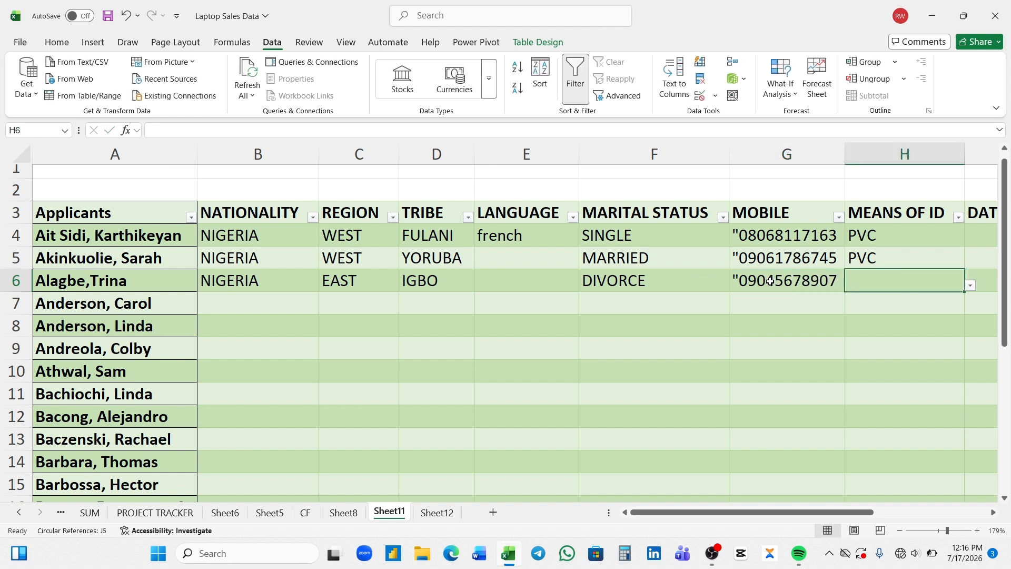
{"action": "left_click", "coordinate": [972, 286]}
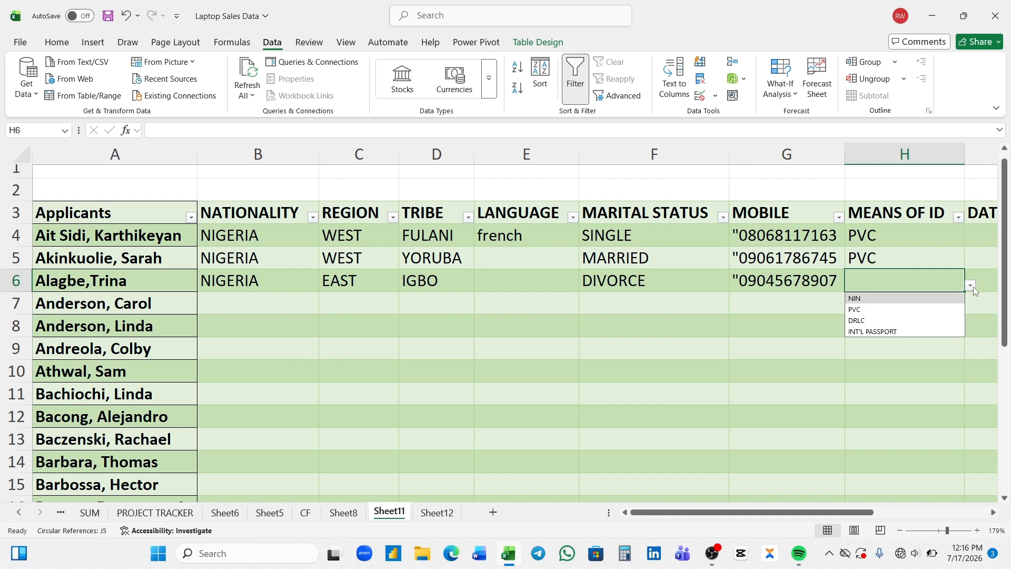
{"action": "left_click", "coordinate": [889, 311]}
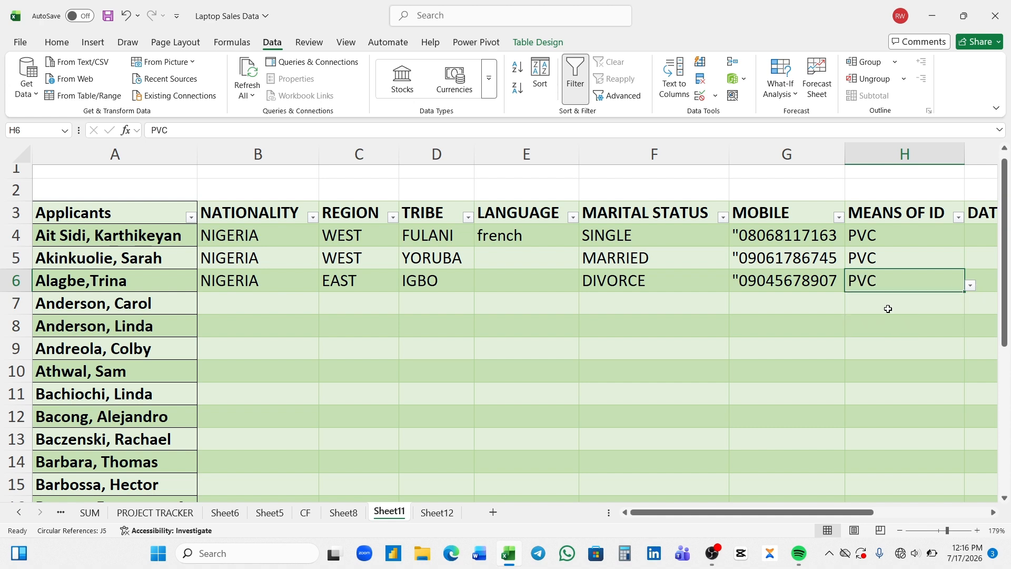
{"action": "key", "text": "Tab"}
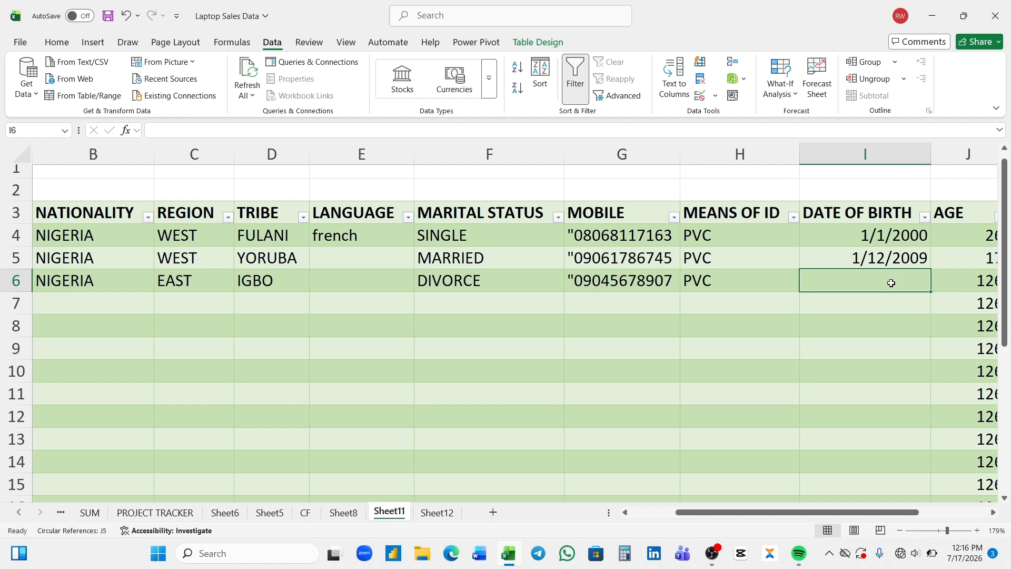
Type 12/12/2008 into I6 and scroll right to view AGE and STATUS
{"action": "type", "text": "12"}
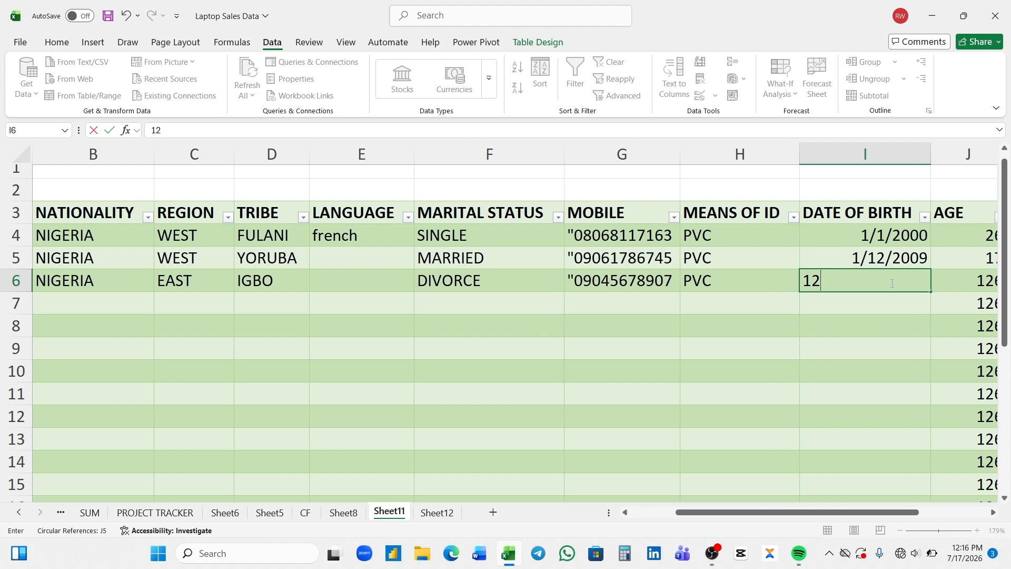
{"action": "type", "text": "/12/2008"}
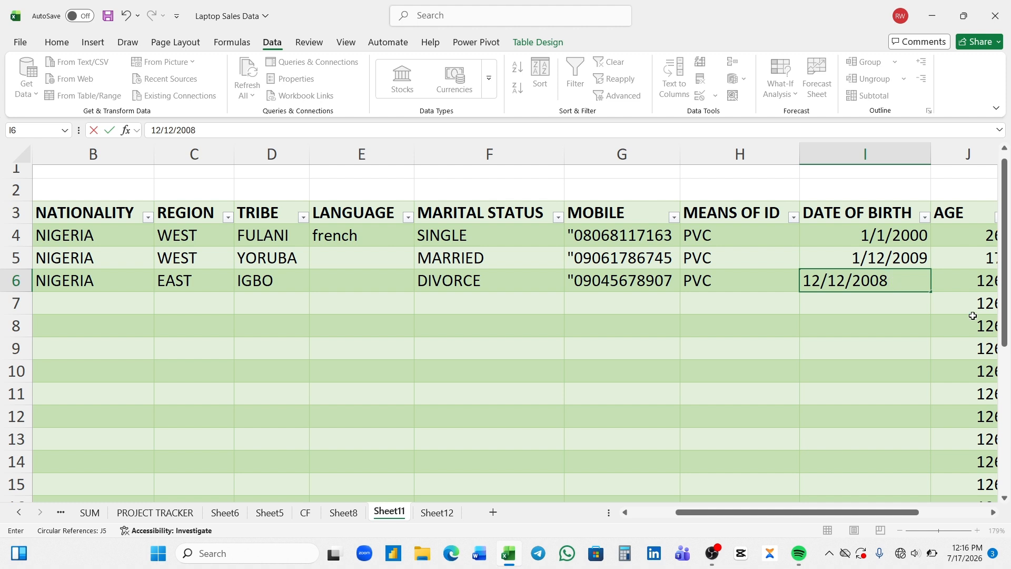
{"action": "left_click_drag", "start_coordinate": [893, 512], "coordinate": [946, 512]}
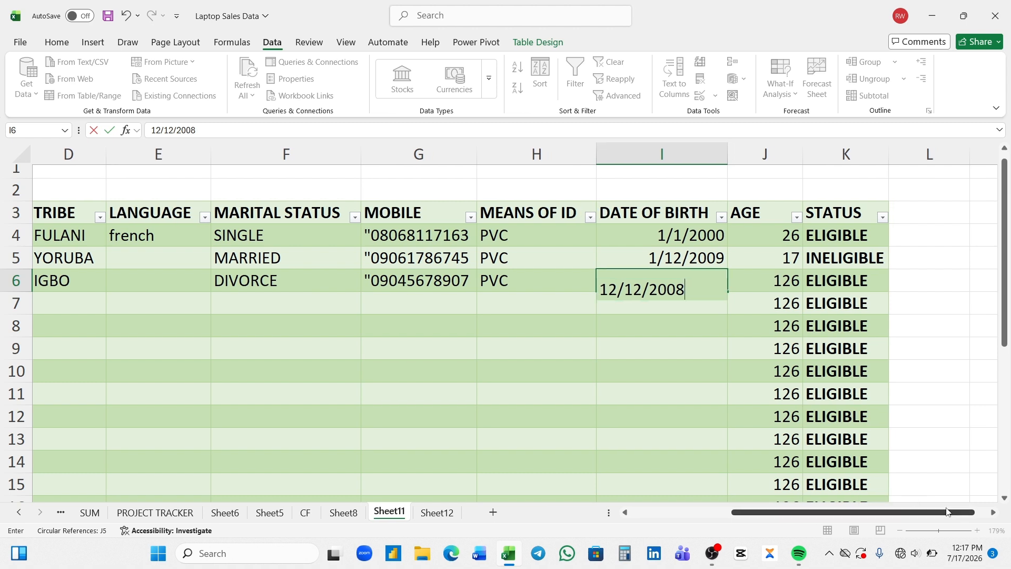
Commit 12/12/2008 in I6 so row 6 shows AGE 17 and STATUS INELIGIBLE
{"action": "key", "text": "Return"}
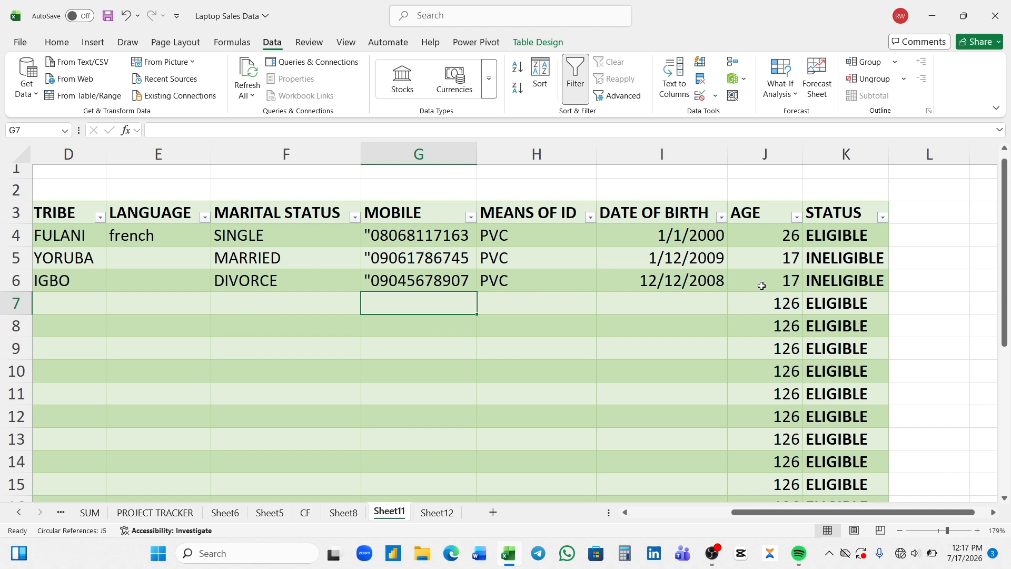
Re-enter the IGBO applicant's birth date in I6 as 1/12/2008, then correct it to 12/12/2008
{"action": "left_click", "coordinate": [654, 283]}
{"action": "key", "text": "BackSpace"}
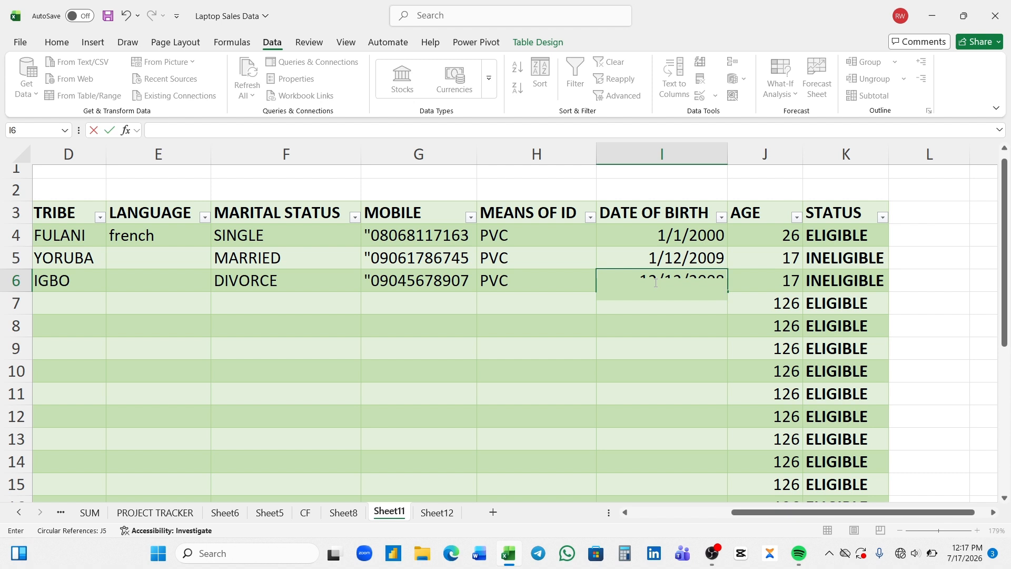
{"action": "left_click", "coordinate": [656, 283]}
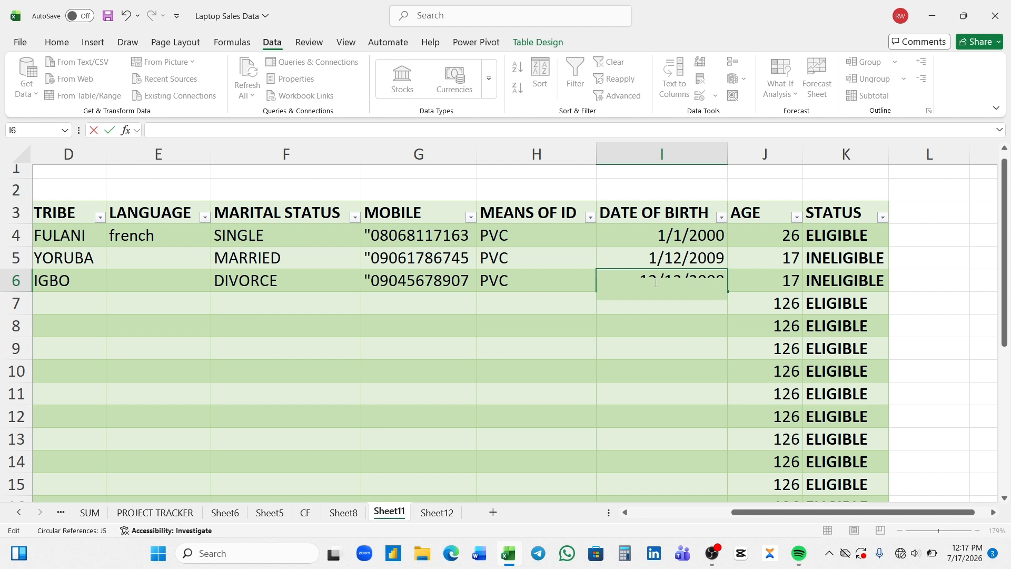
{"action": "left_click", "coordinate": [634, 242]}
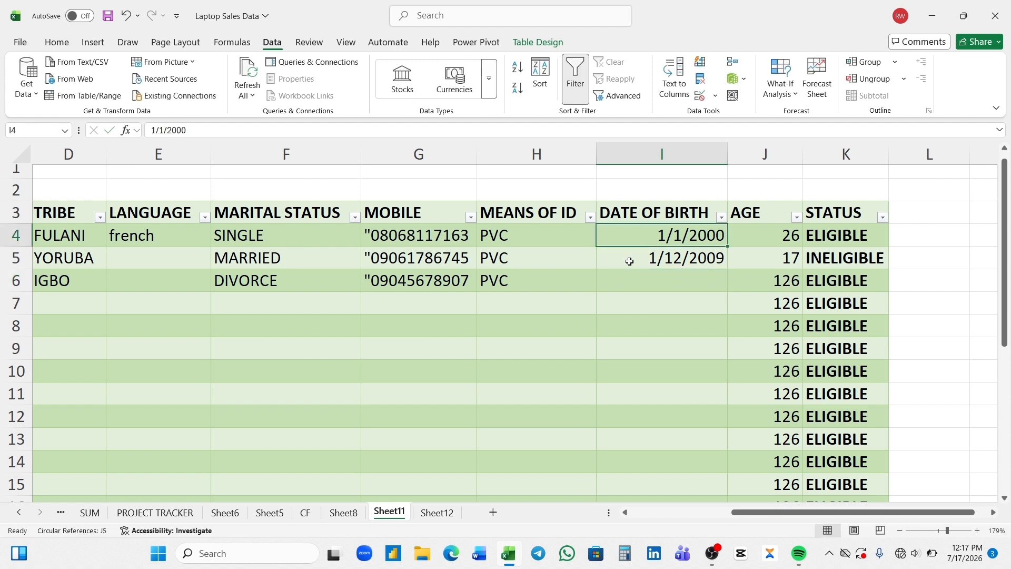
{"action": "left_click", "coordinate": [655, 283]}
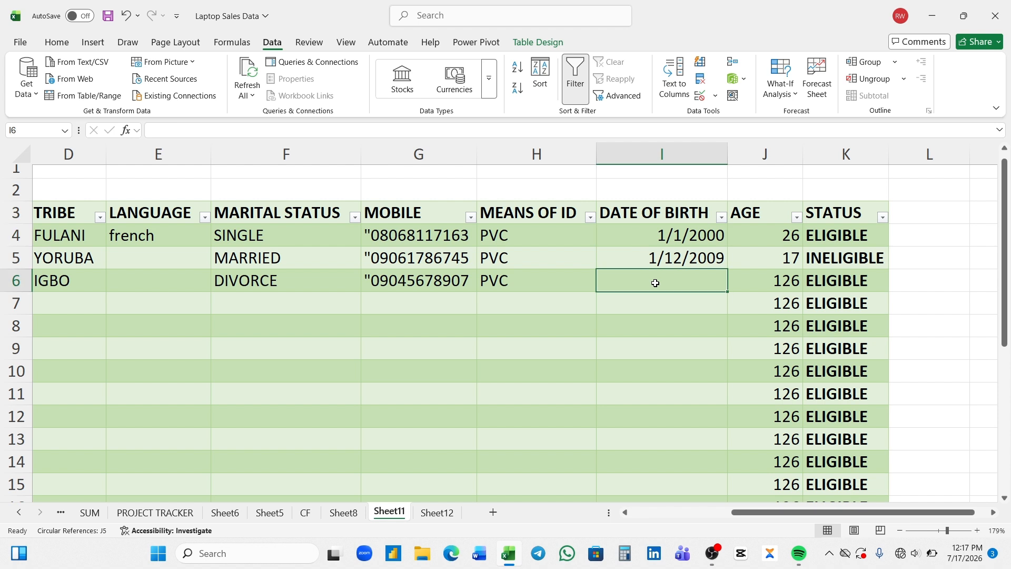
{"action": "type", "text": "1/12"}
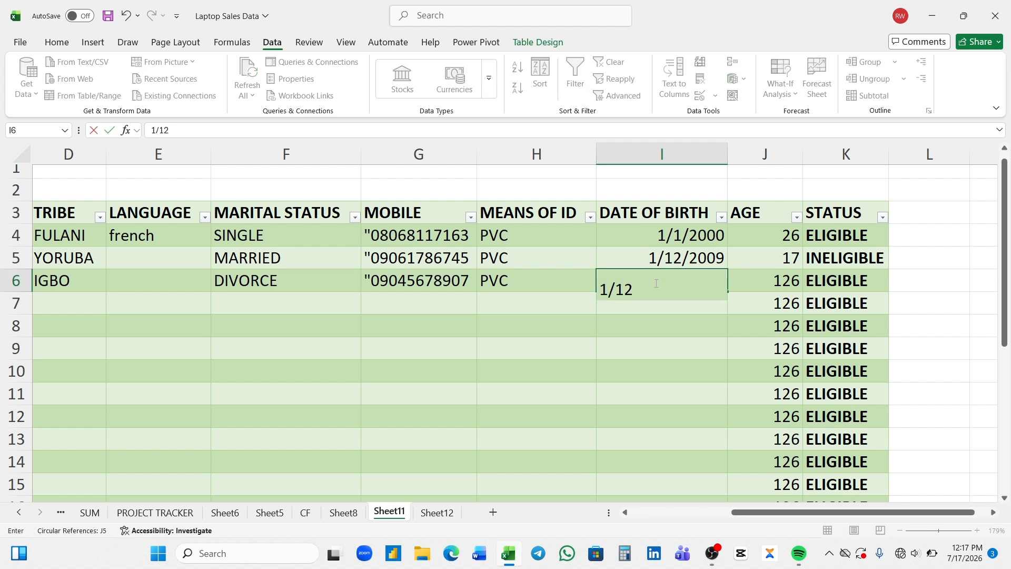
{"action": "type", "text": "/2008"}
{"action": "key", "text": "Return"}
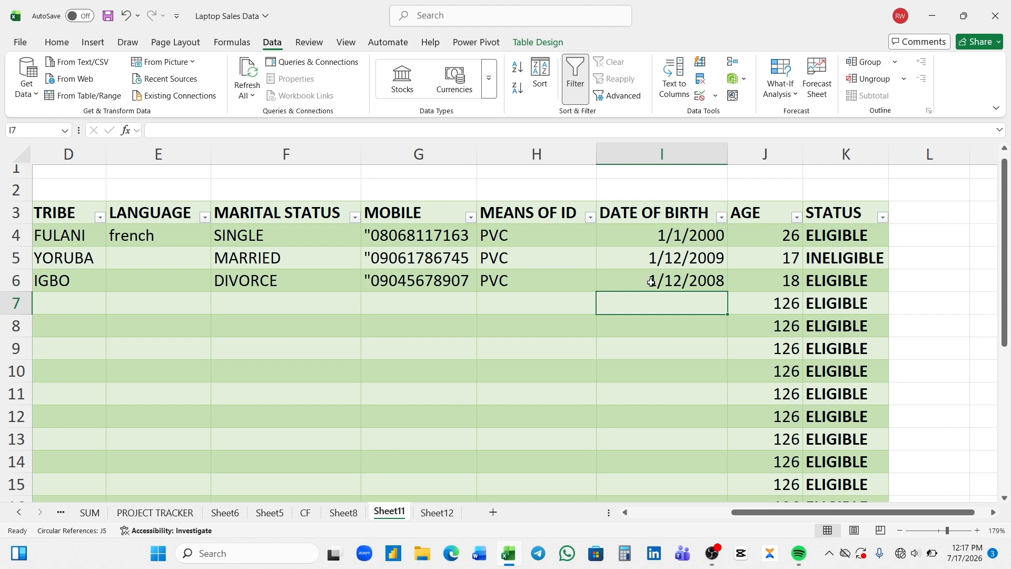
{"action": "left_click", "coordinate": [652, 281]}
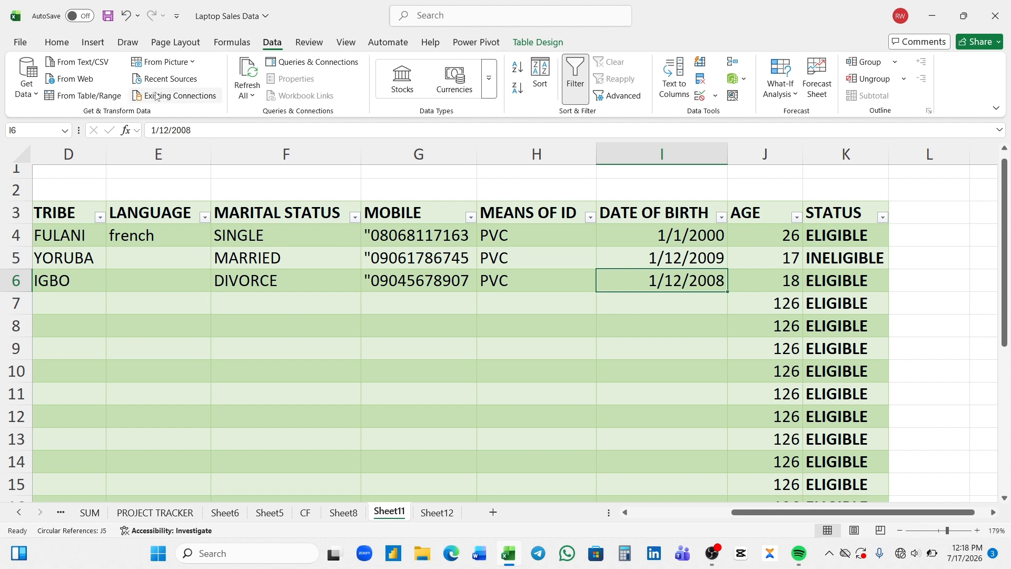
{"action": "double_click", "coordinate": [154, 130]}
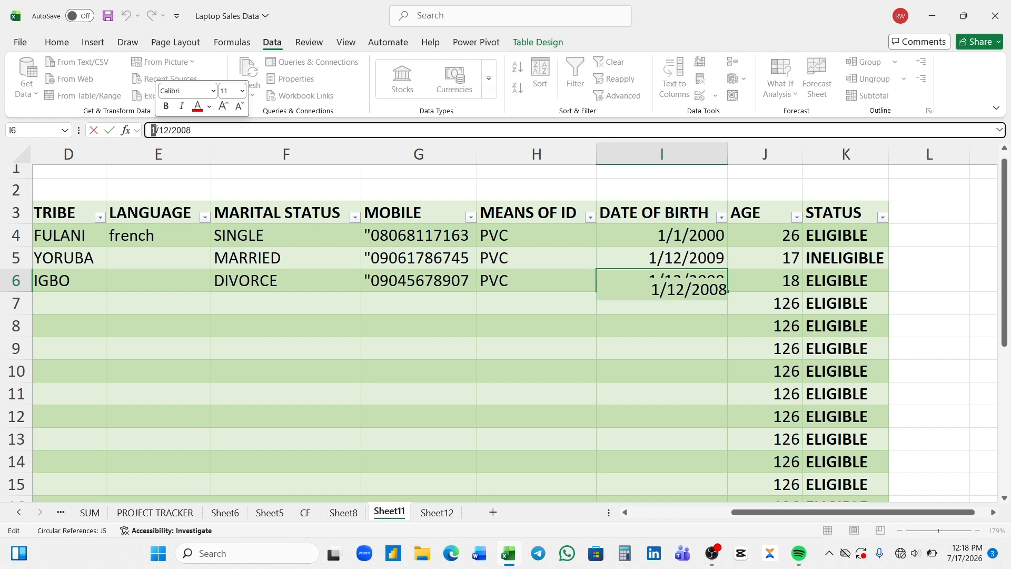
{"action": "type", "text": "12"}
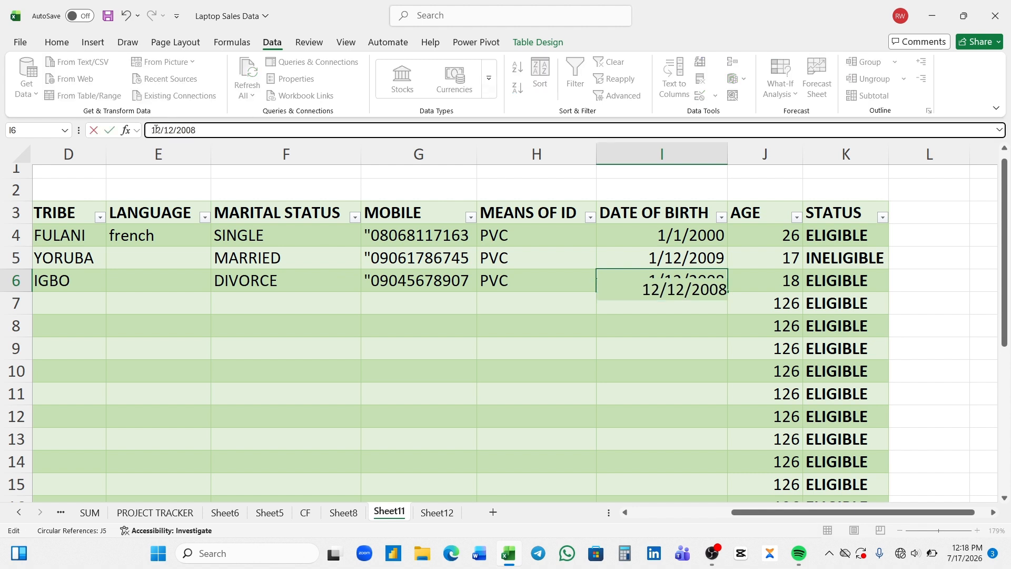
{"action": "key", "text": "Return"}
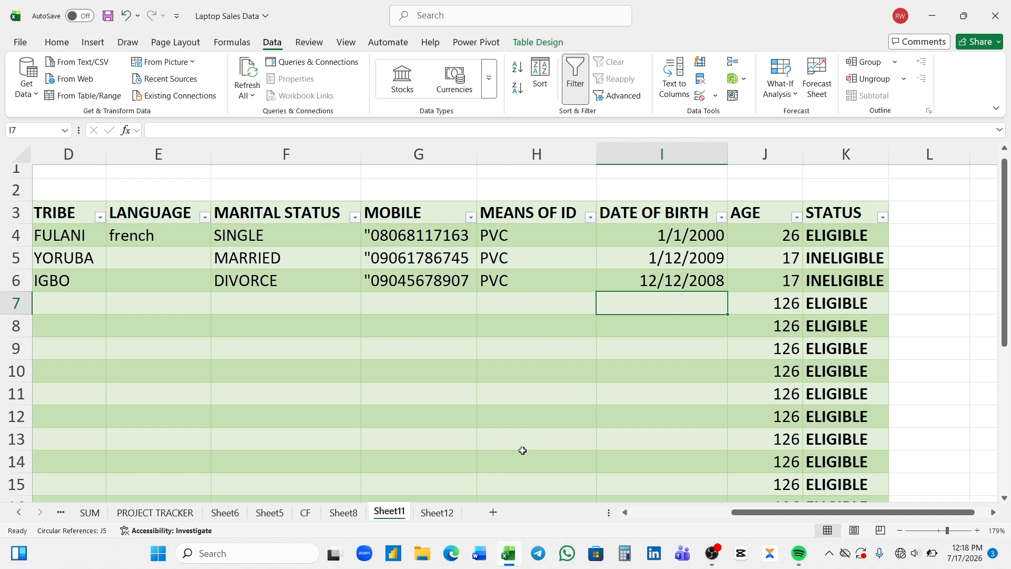
Switch to Sheet12, select B4 and dismiss the circular reference warning
{"action": "left_click", "coordinate": [437, 514]}
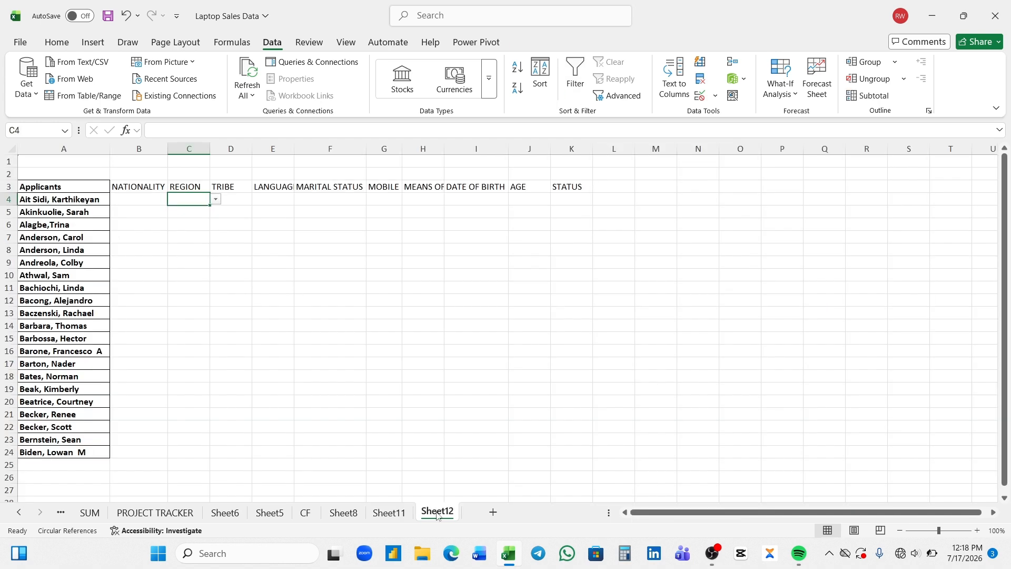
{"action": "left_click", "coordinate": [157, 201]}
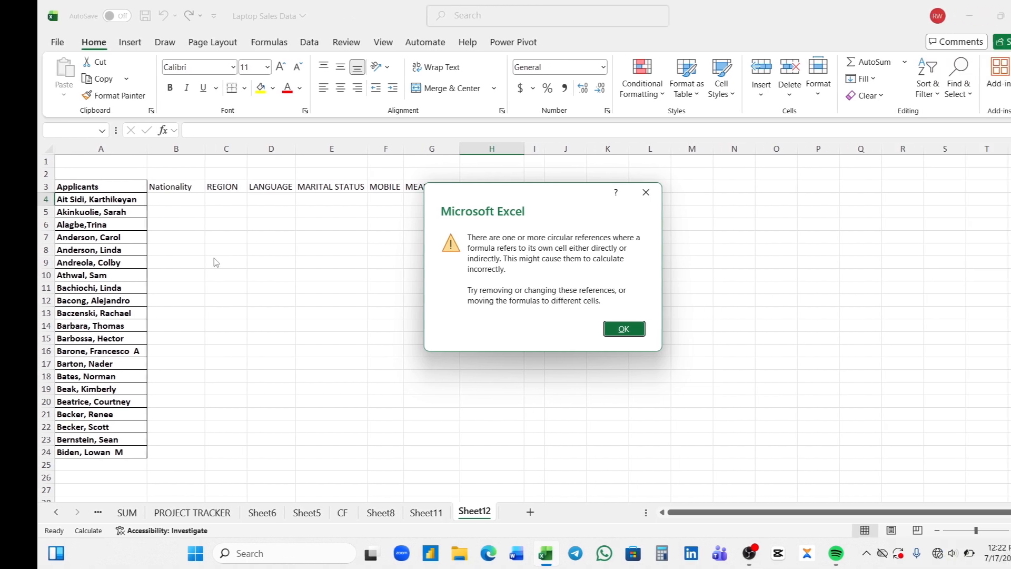
{"action": "left_click", "coordinate": [576, 330]}
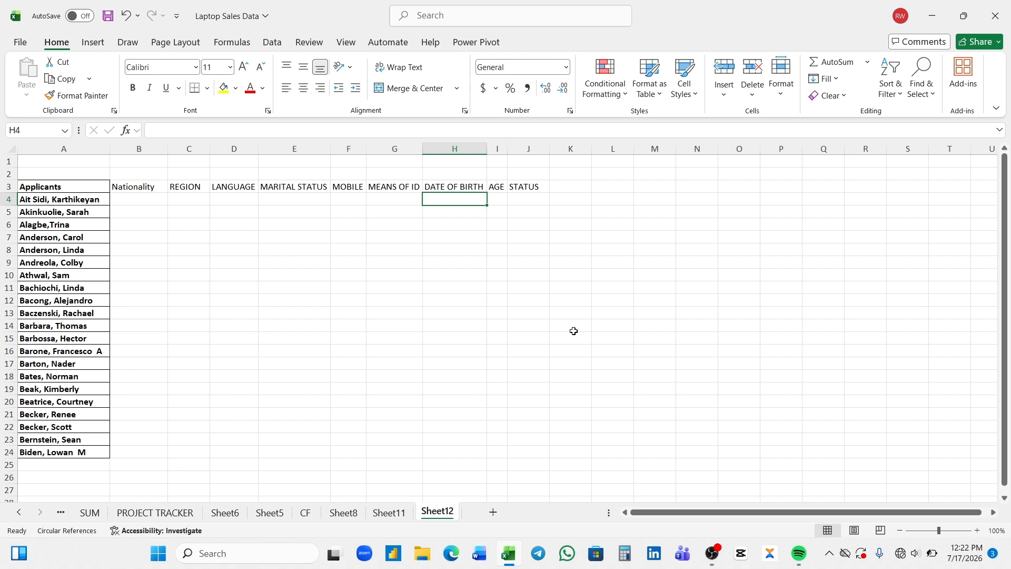
Bold the header row B3:J3, then reselect B4
{"action": "left_click_drag", "start_coordinate": [138, 188], "coordinate": [512, 188]}
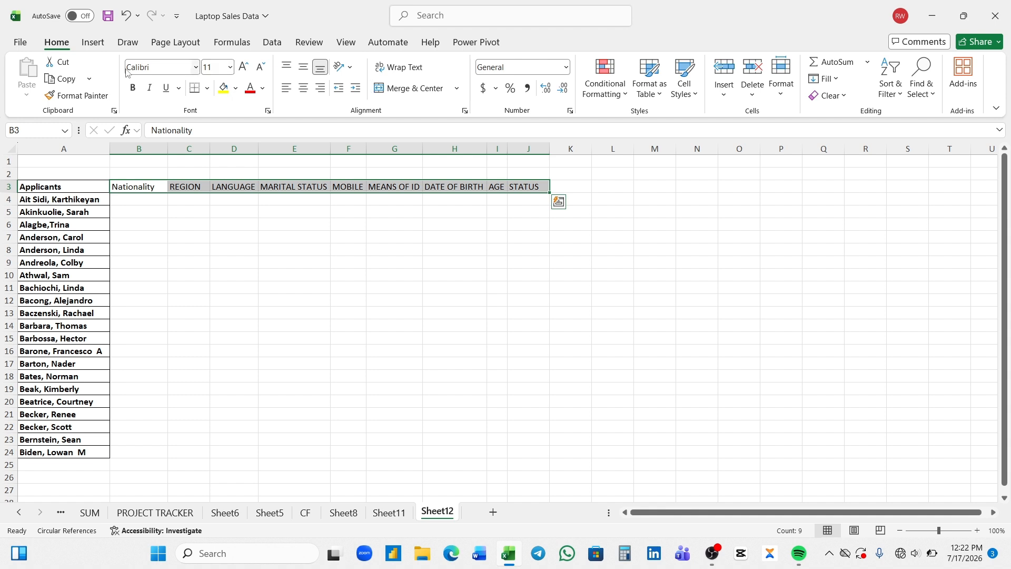
{"action": "left_click", "coordinate": [133, 88]}
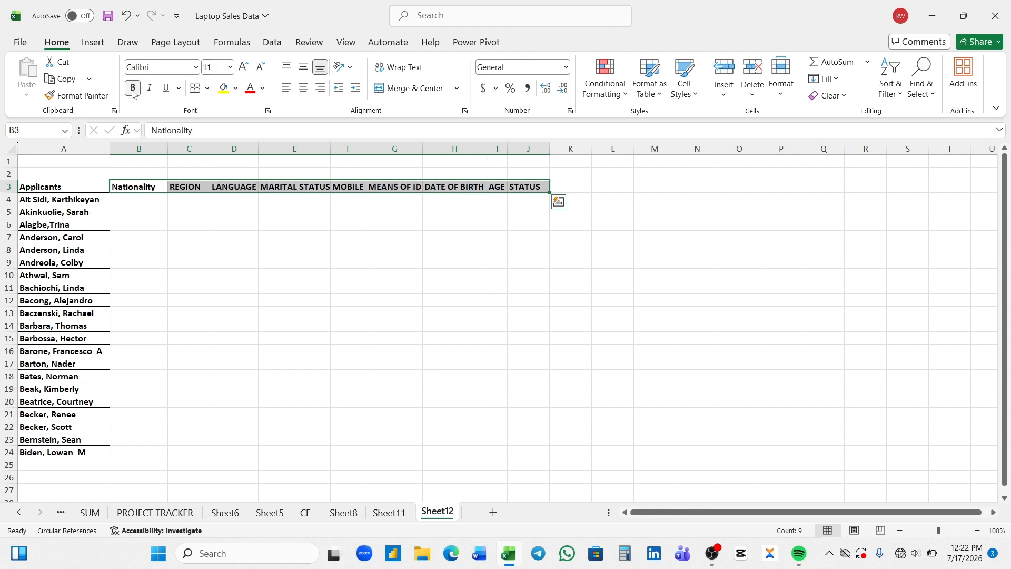
{"action": "left_click", "coordinate": [556, 235]}
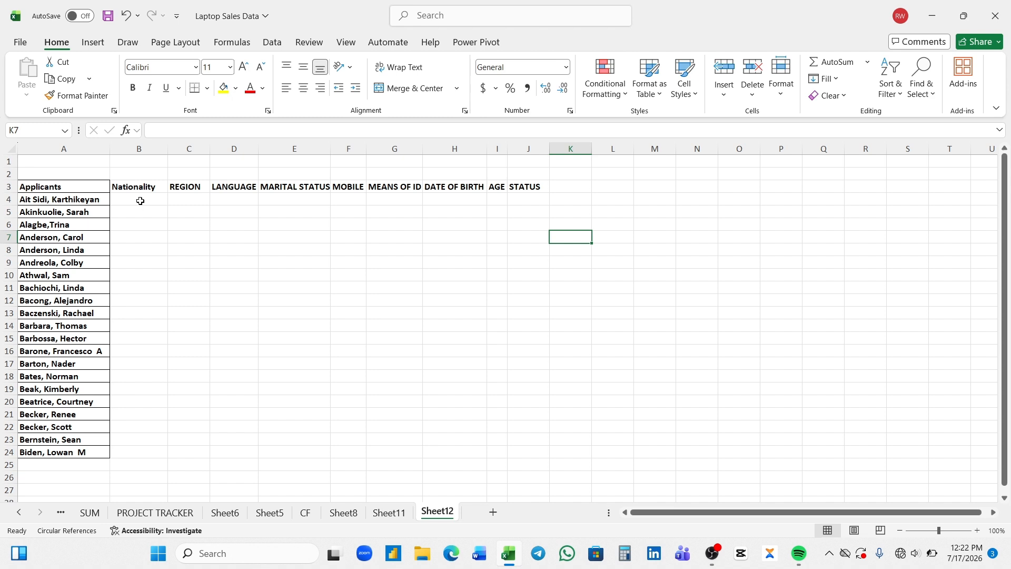
{"action": "left_click_drag", "start_coordinate": [140, 201], "coordinate": [396, 287]}
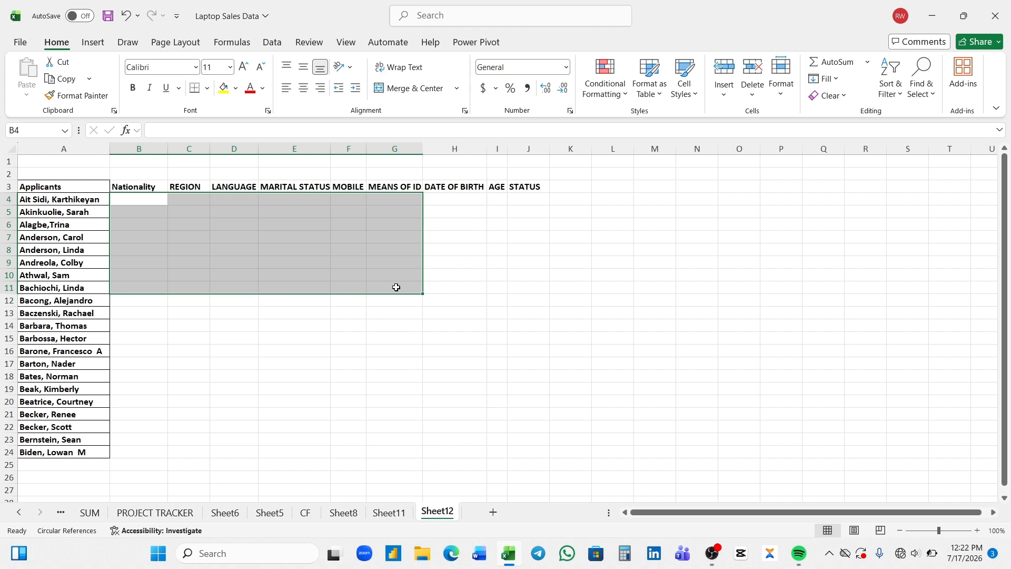
{"action": "left_click", "coordinate": [451, 285]}
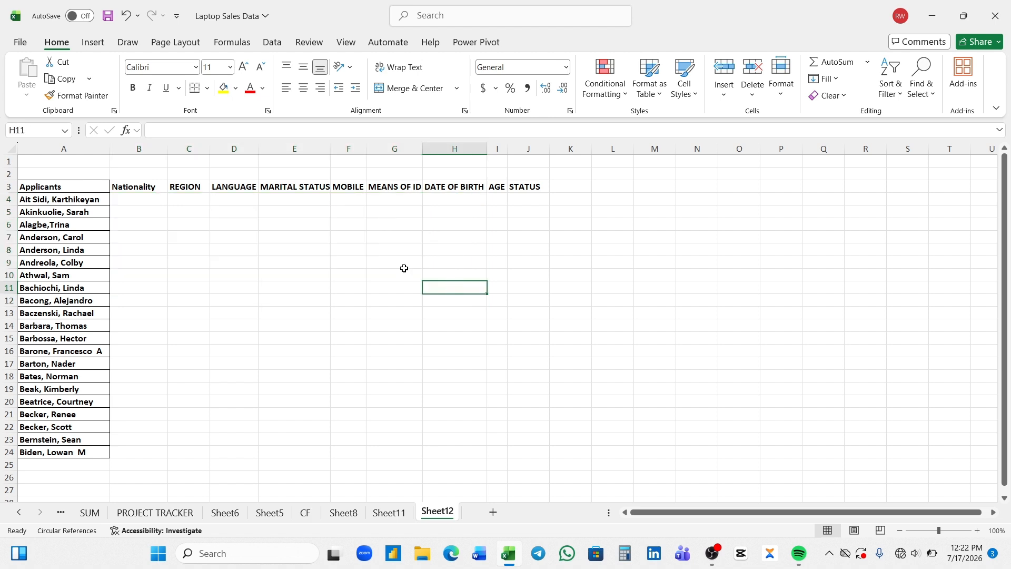
{"action": "left_click", "coordinate": [148, 202]}
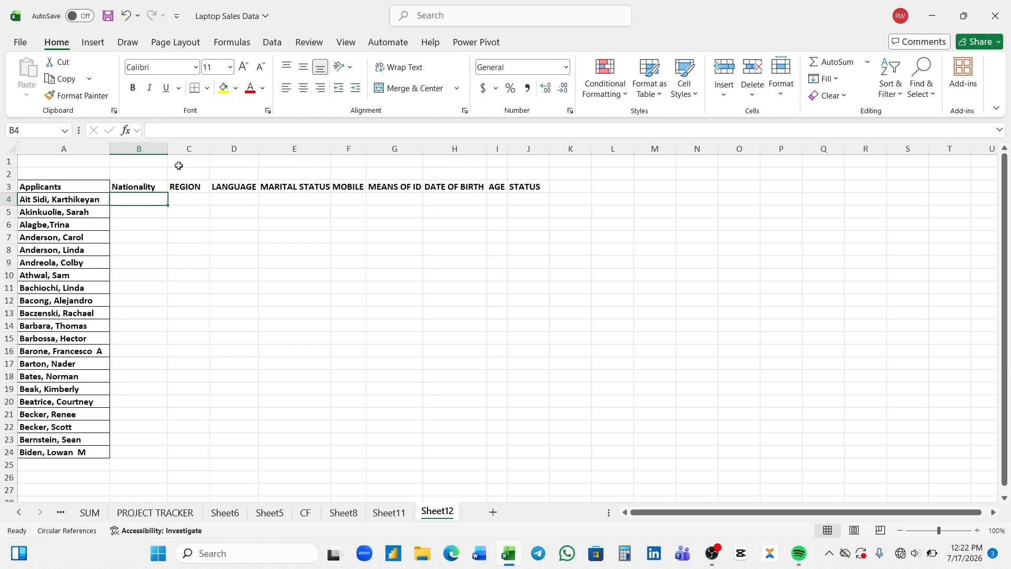
Give B4 a list validation with source NIGERIAN and fill it down to B24
{"action": "left_click", "coordinate": [273, 42]}
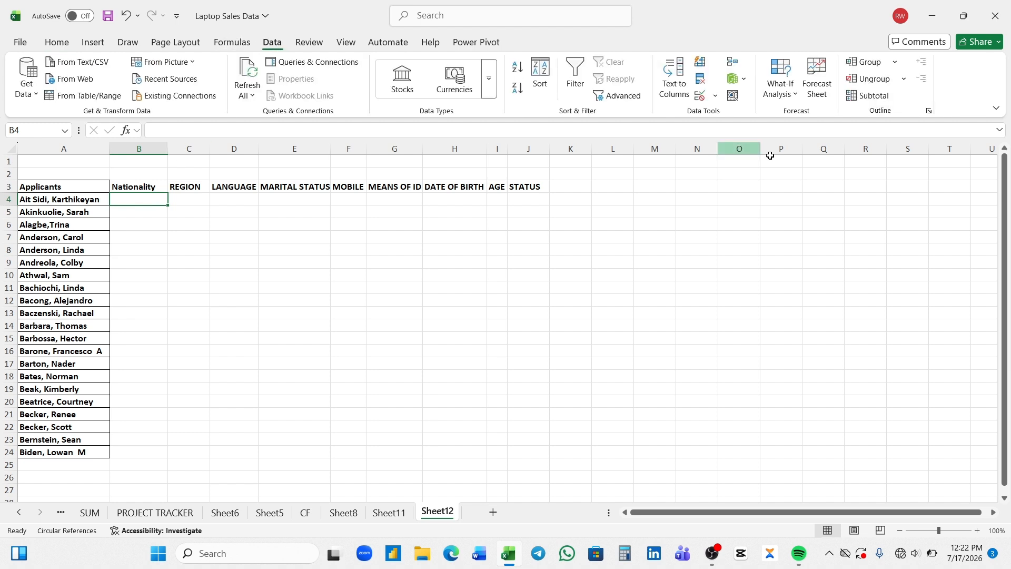
{"action": "left_click", "coordinate": [715, 99]}
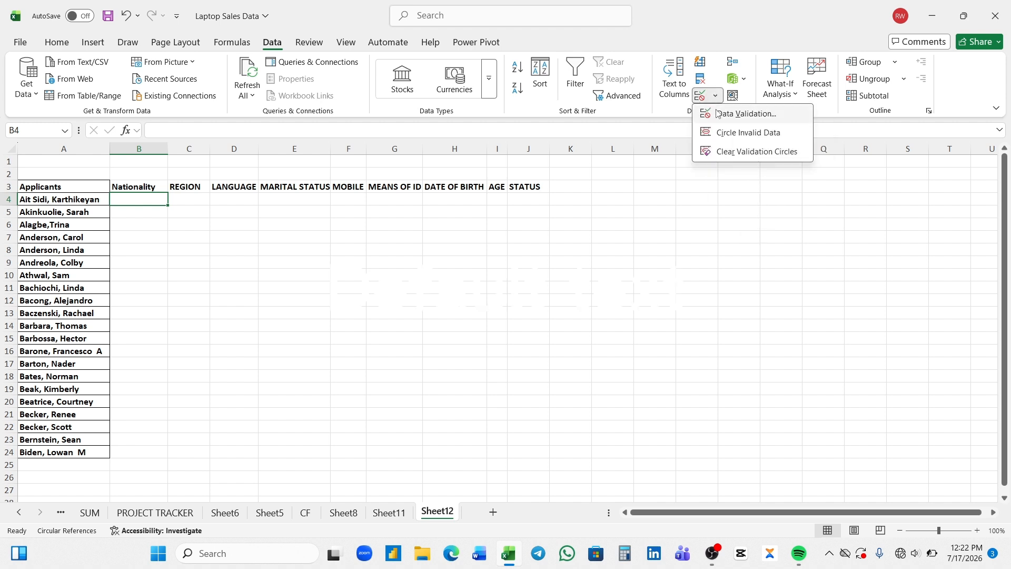
{"action": "left_click", "coordinate": [717, 113]}
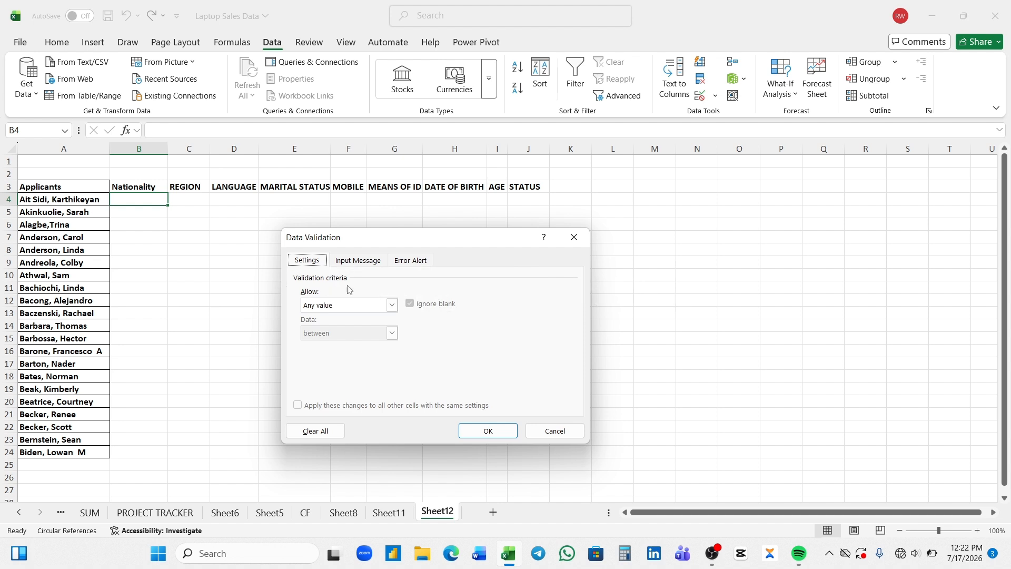
{"action": "left_click", "coordinate": [393, 310]}
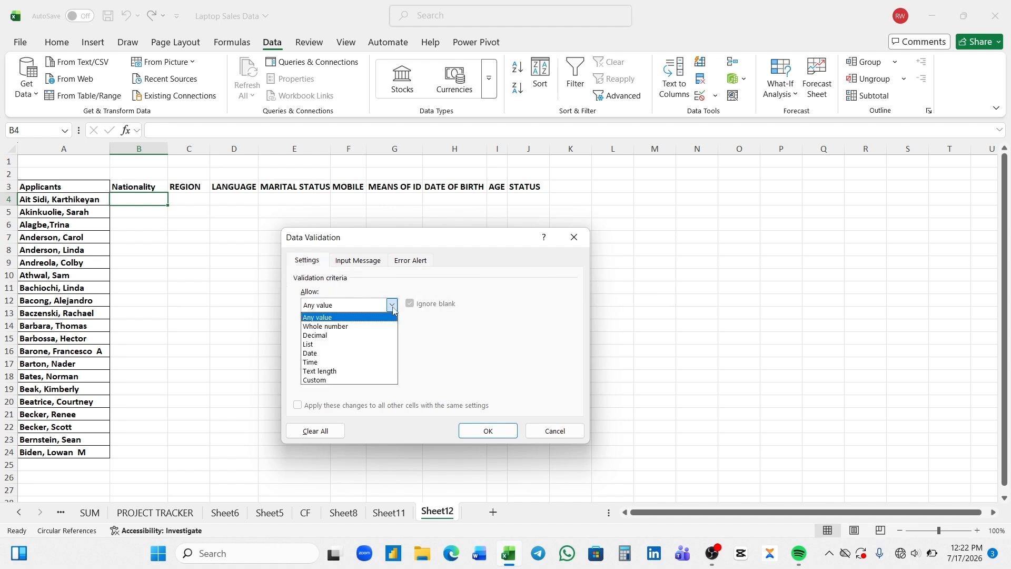
{"action": "left_click", "coordinate": [327, 345]}
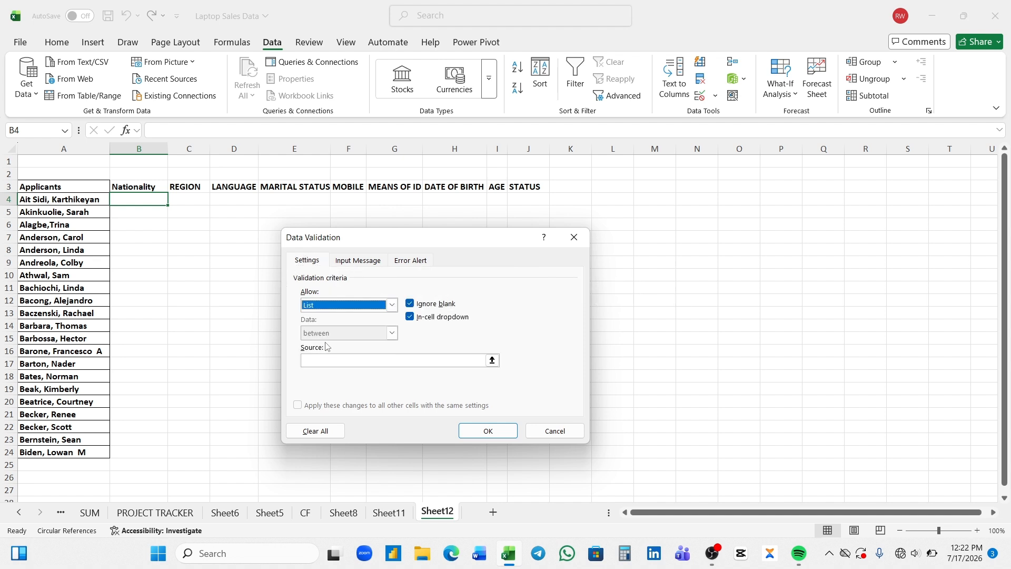
{"action": "left_click", "coordinate": [326, 359]}
{"action": "left_click", "coordinate": [326, 359]}
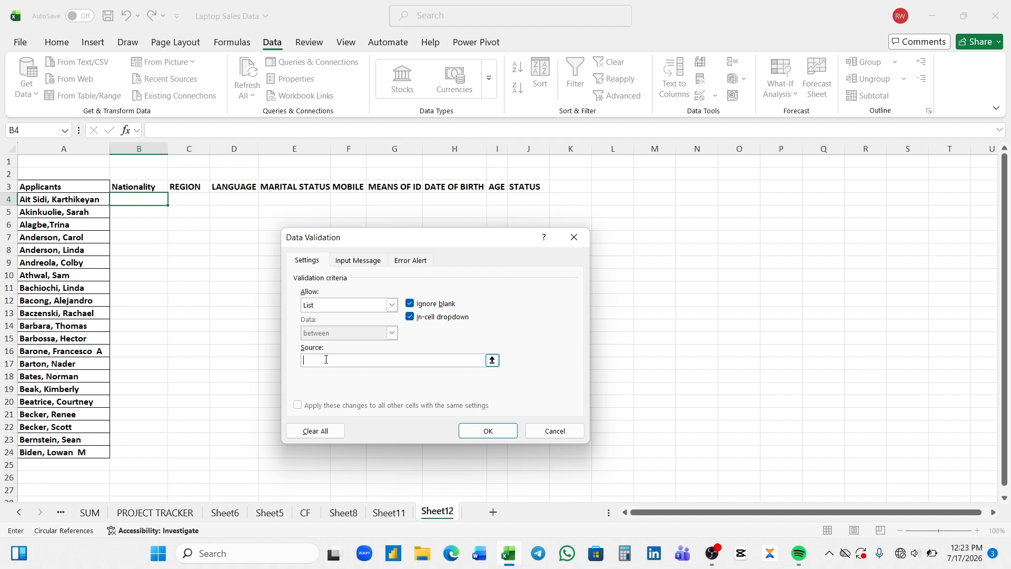
{"action": "type", "text": "NIGERIAN"}
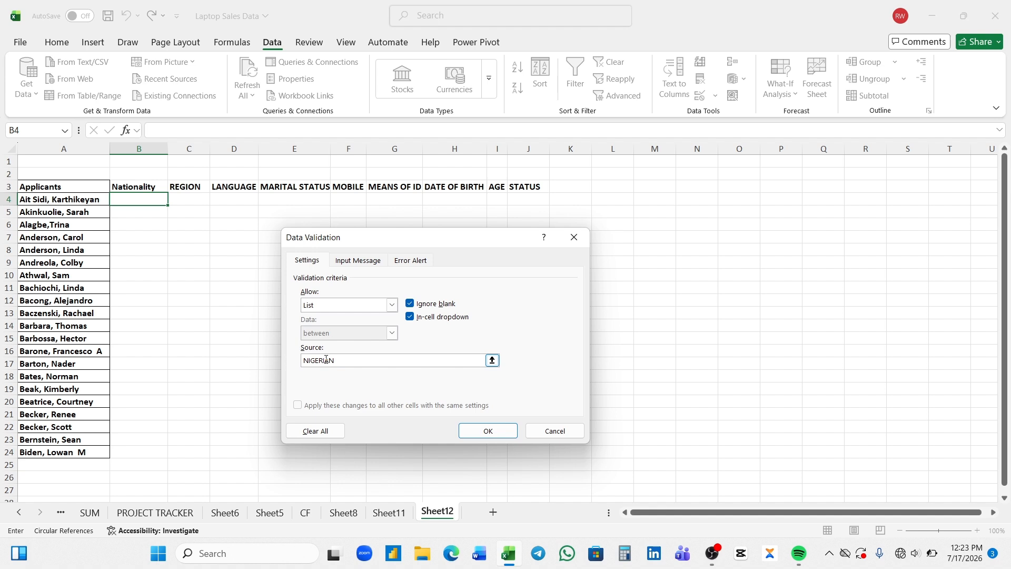
{"action": "left_click", "coordinate": [489, 430]}
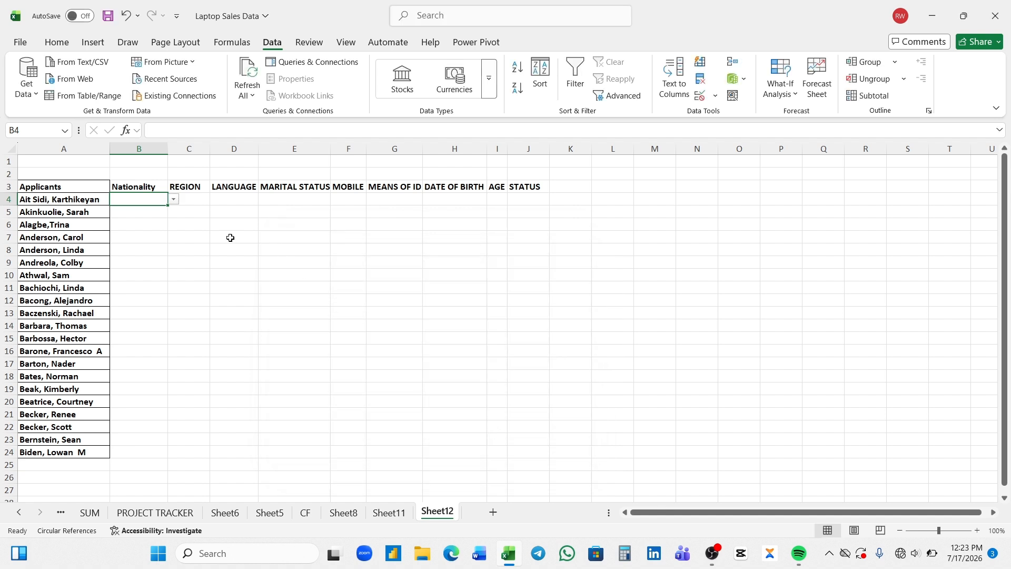
{"action": "left_click_drag", "start_coordinate": [169, 206], "coordinate": [156, 455]}
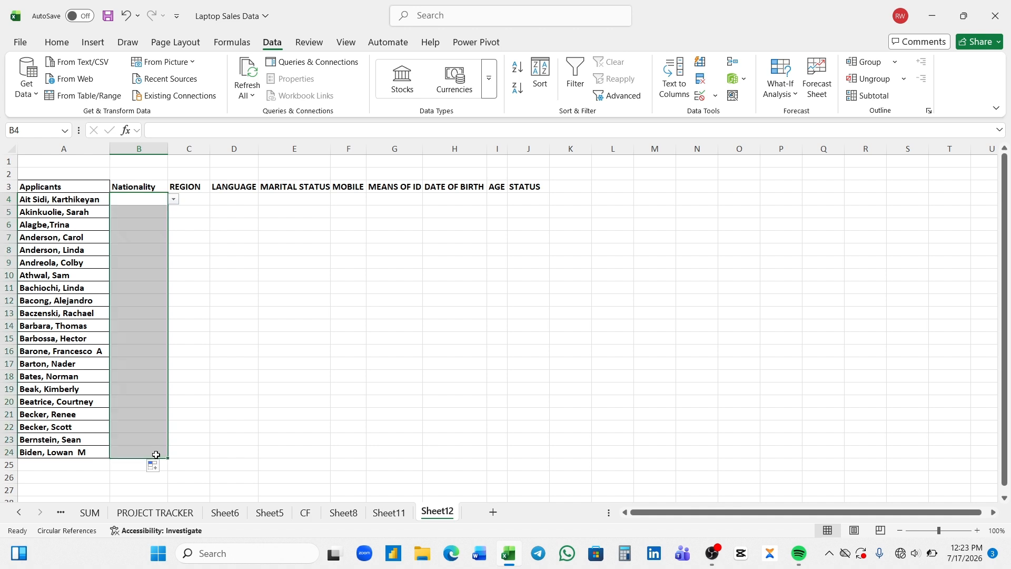
Give C4 a region list (NORTH, WEST, SOUTH, EAST, SOUTH EAST, NORTH WEST…) and fill to C24
{"action": "left_click", "coordinate": [193, 215]}
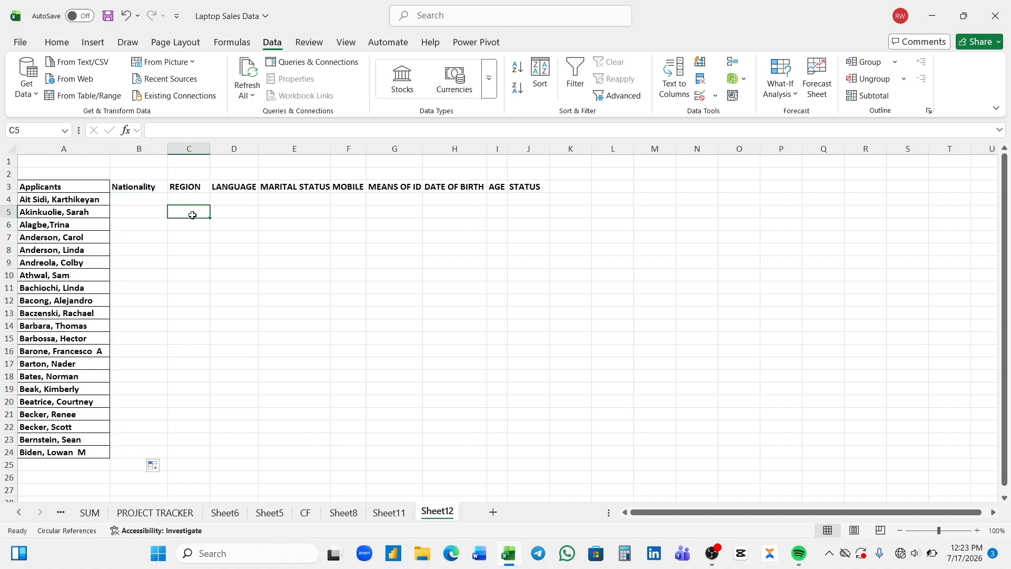
{"action": "left_click", "coordinate": [163, 213]}
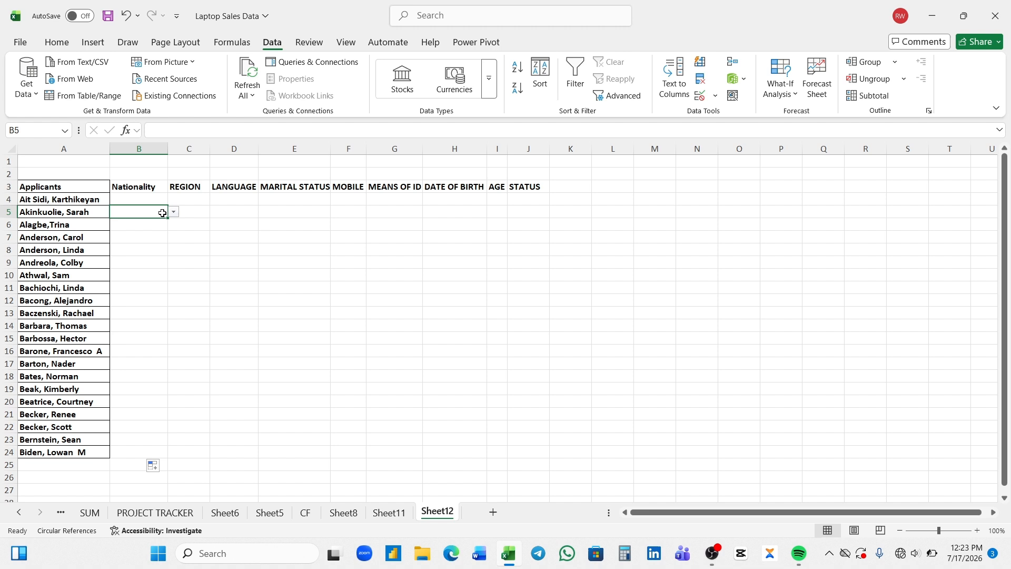
{"action": "left_click", "coordinate": [198, 196]}
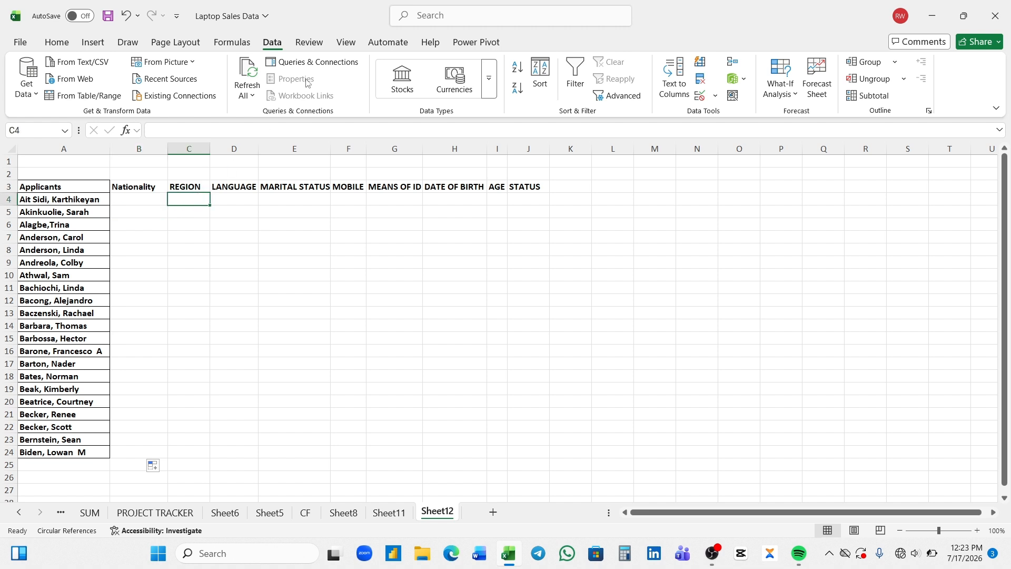
{"action": "left_click", "coordinate": [716, 96]}
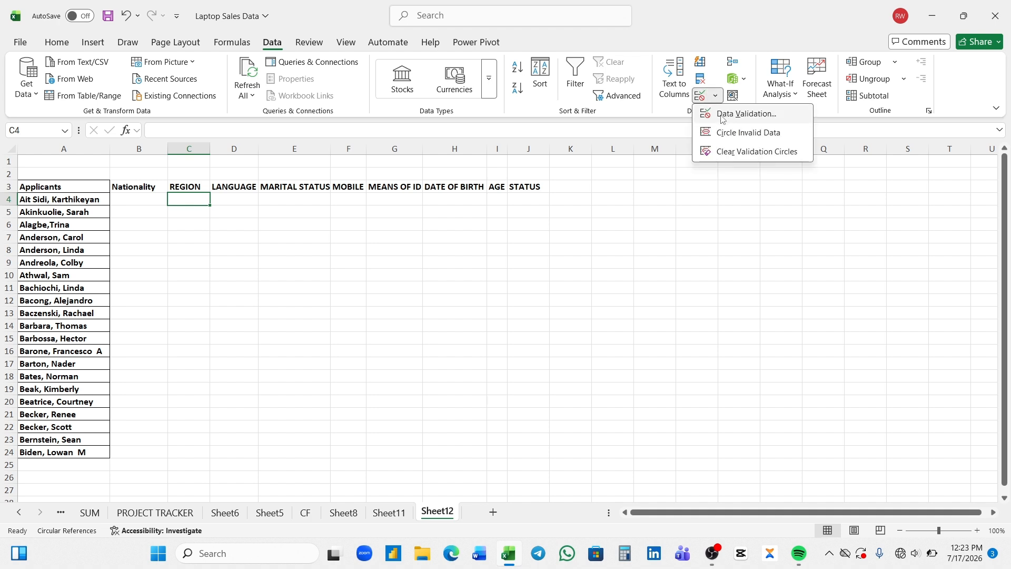
{"action": "left_click", "coordinate": [722, 115]}
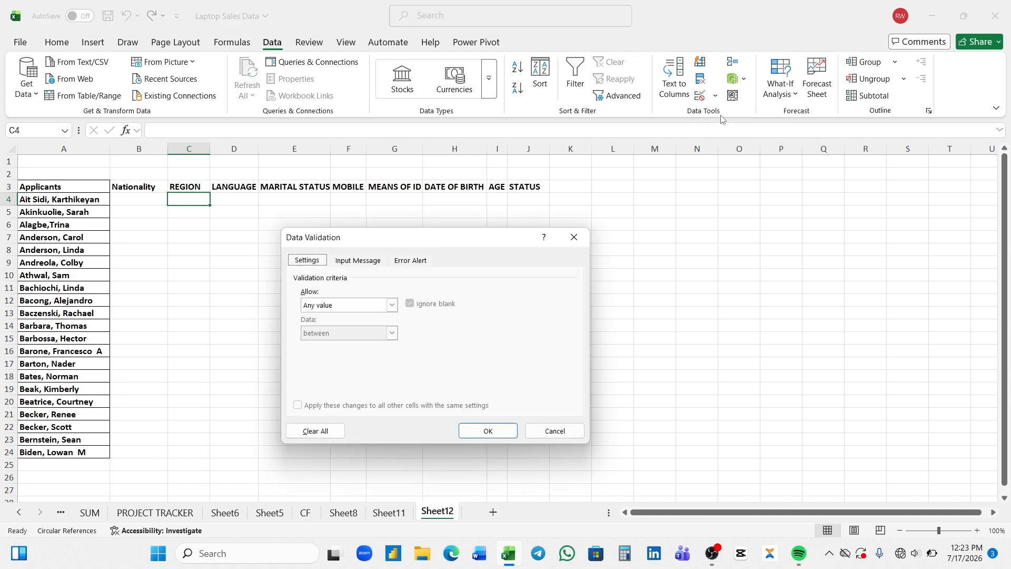
{"action": "left_click", "coordinate": [392, 306]}
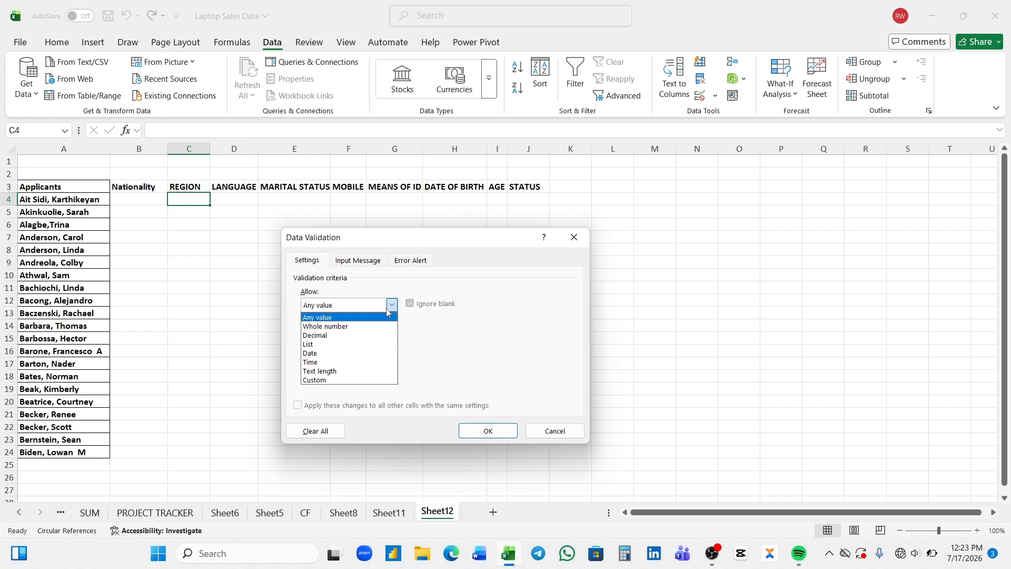
{"action": "left_click", "coordinate": [337, 344]}
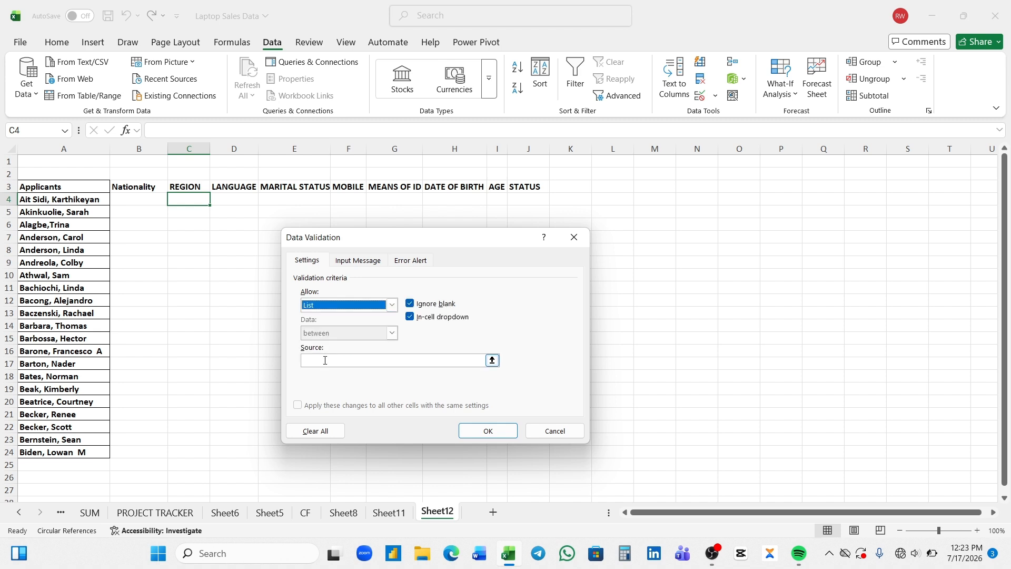
{"action": "left_click", "coordinate": [325, 360]}
{"action": "type", "text": "NORT"}
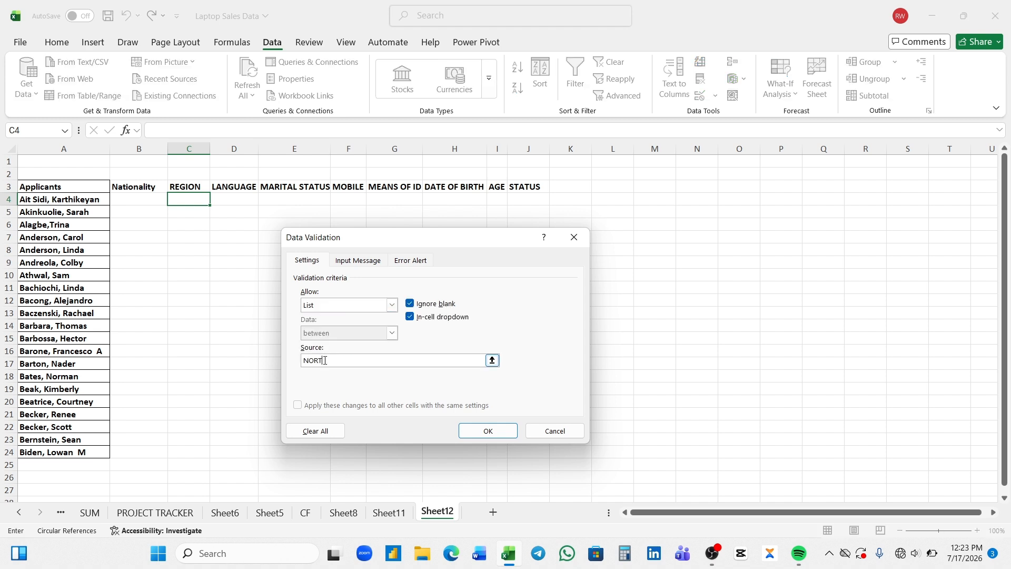
{"action": "type", "text": "H,WEST,SOUTH,EAST,SOUTH SOUTH"}
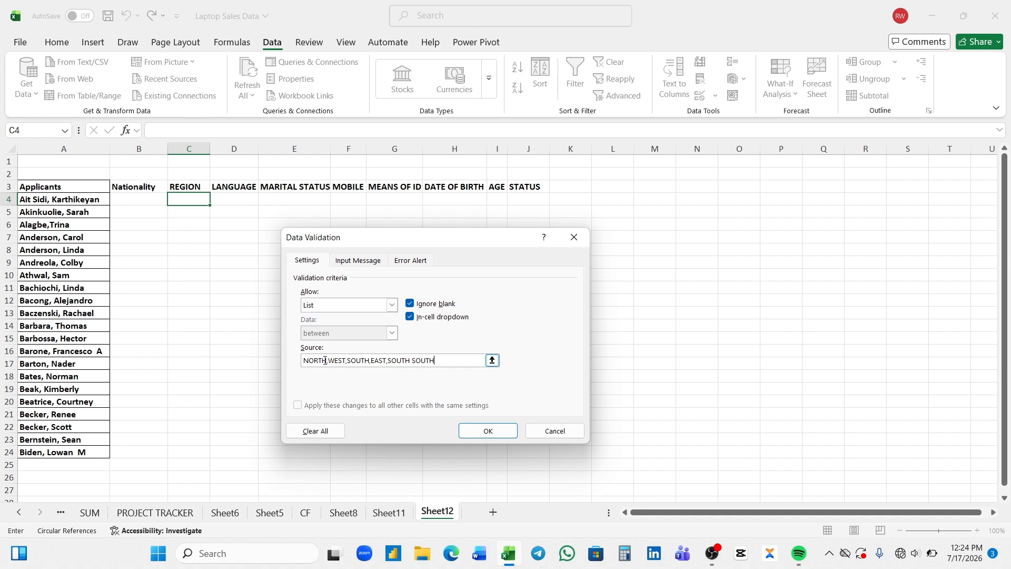
{"action": "type", "text": ",SOUTH EAST,NO"}
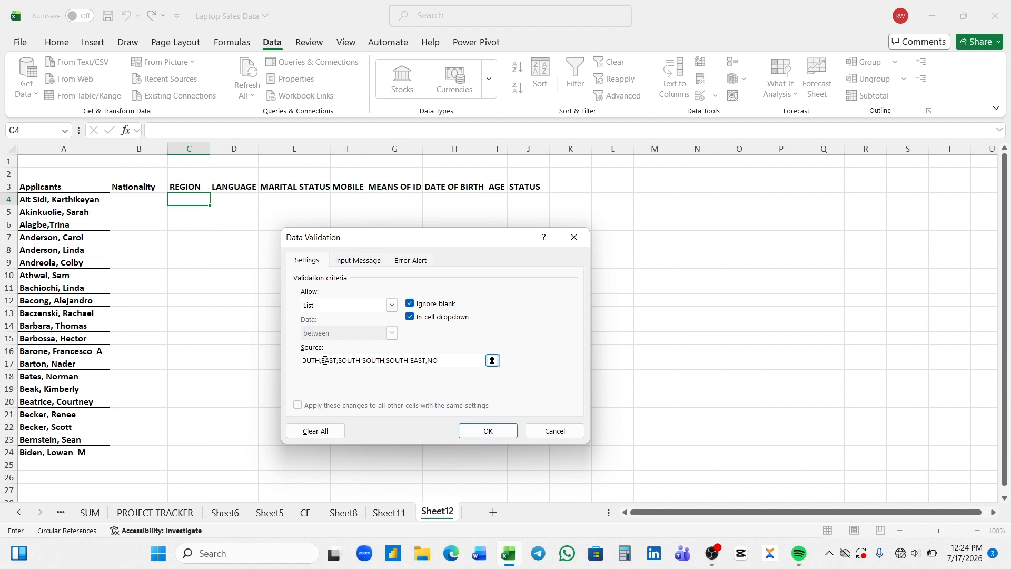
{"action": "type", "text": "RTH EAST,NORTH"}
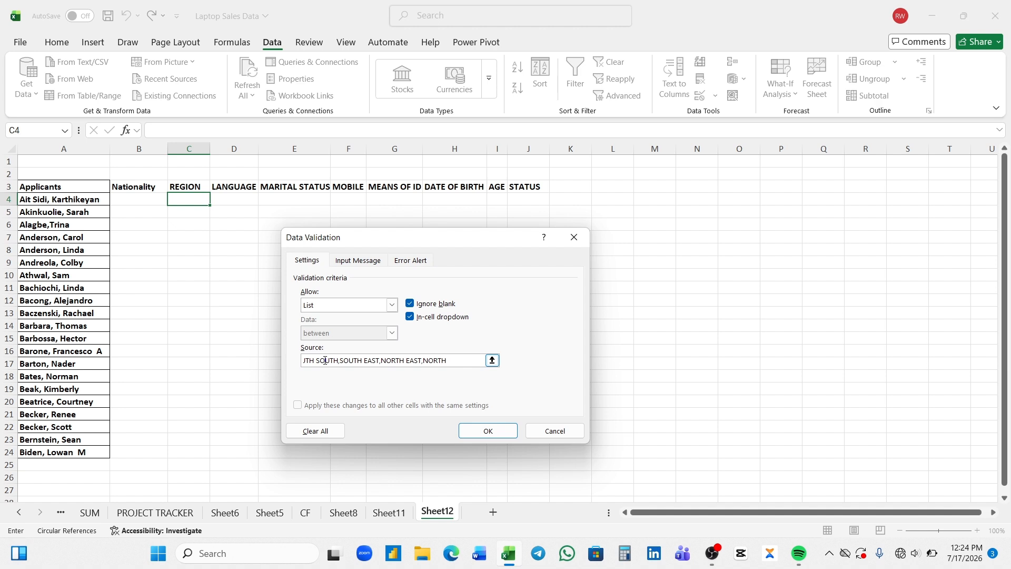
{"action": "type", "text": " WEST,NOTH"}
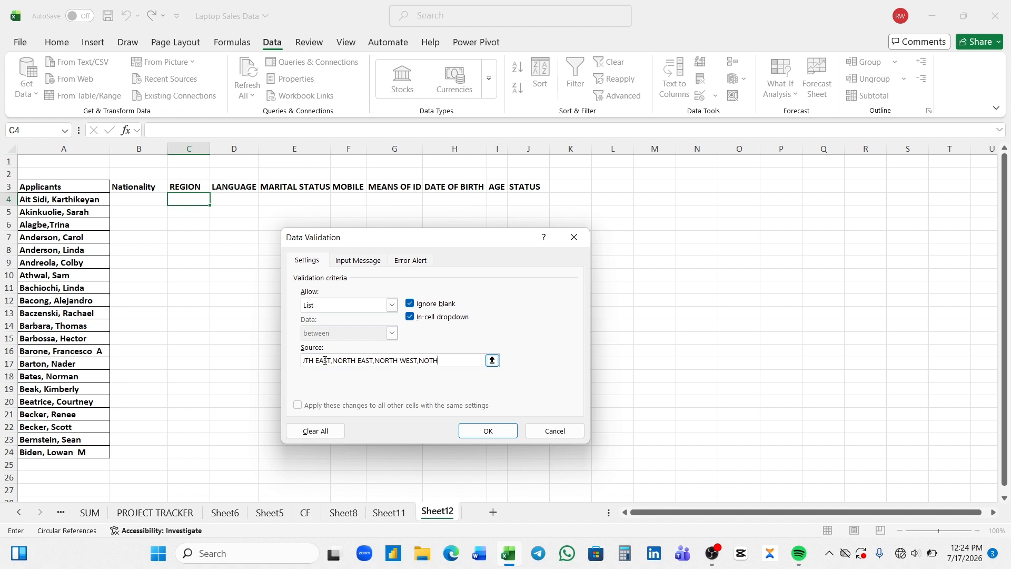
{"action": "type", "text": " CENTRAL,SOUTH"}
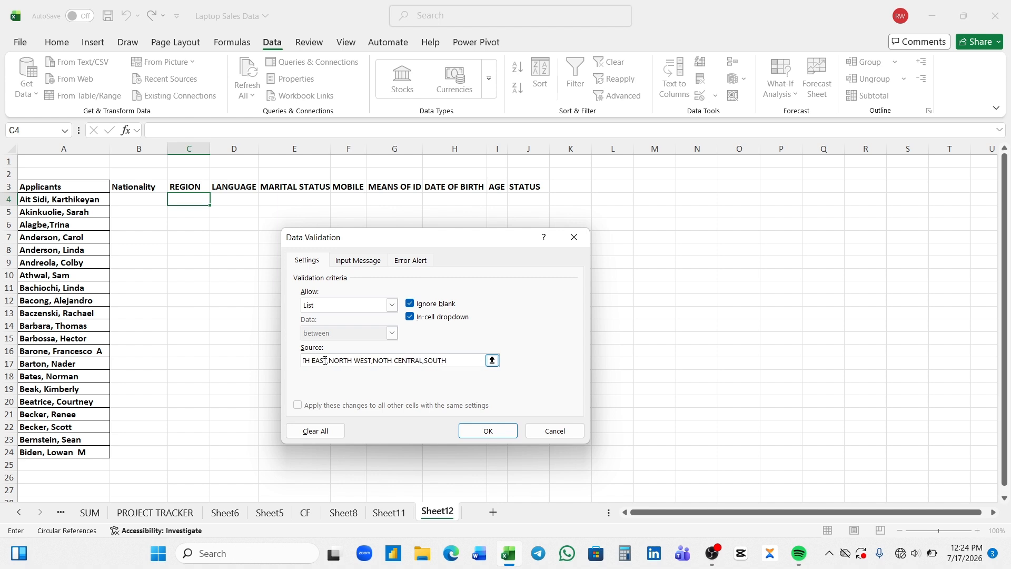
{"action": "type", "text": "WEST"}
{"action": "key", "text": "BackSpace"}
{"action": "key", "text": "BackSpace"}
{"action": "key", "text": "BackSpace"}
{"action": "key", "text": "BackSpace"}
{"action": "type", "text": "WEST"}
{"action": "key", "text": "Return"}
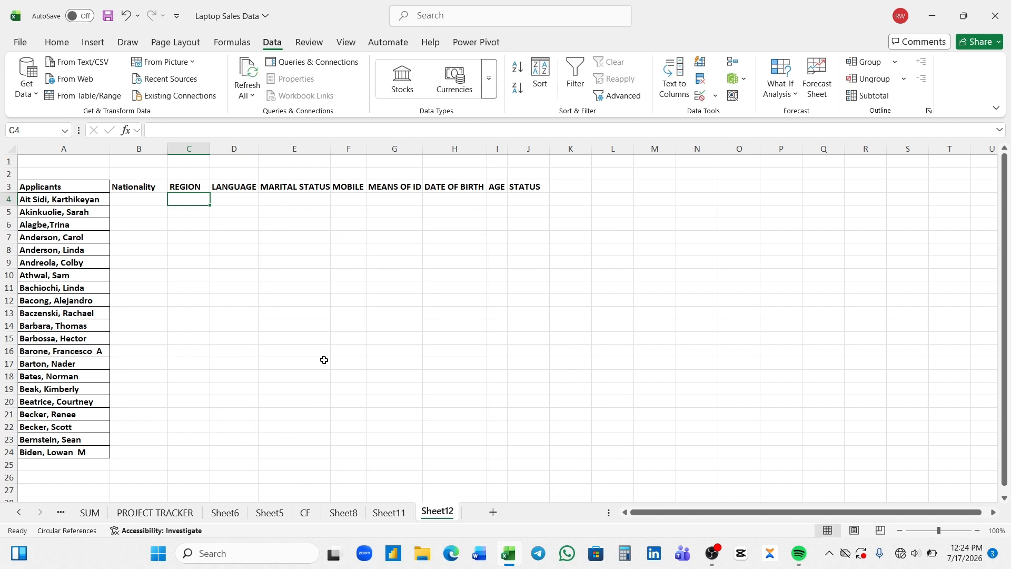
{"action": "left_click_drag", "start_coordinate": [212, 207], "coordinate": [220, 455]}
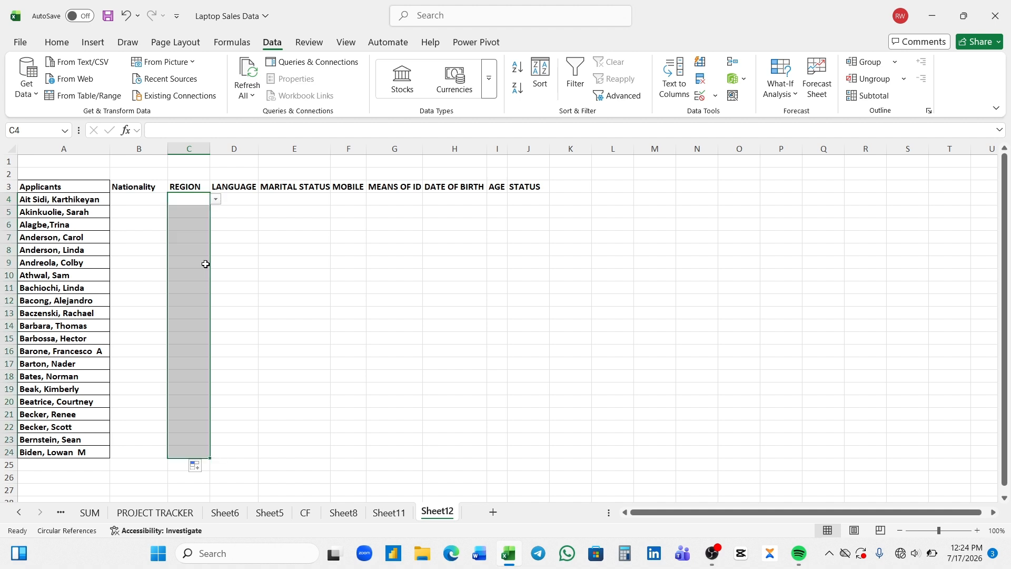
Give D4 a language list of ENGISH, YORUBA, HAUSA, IGBO, TIV and fill to D24
{"action": "left_click", "coordinate": [246, 199]}
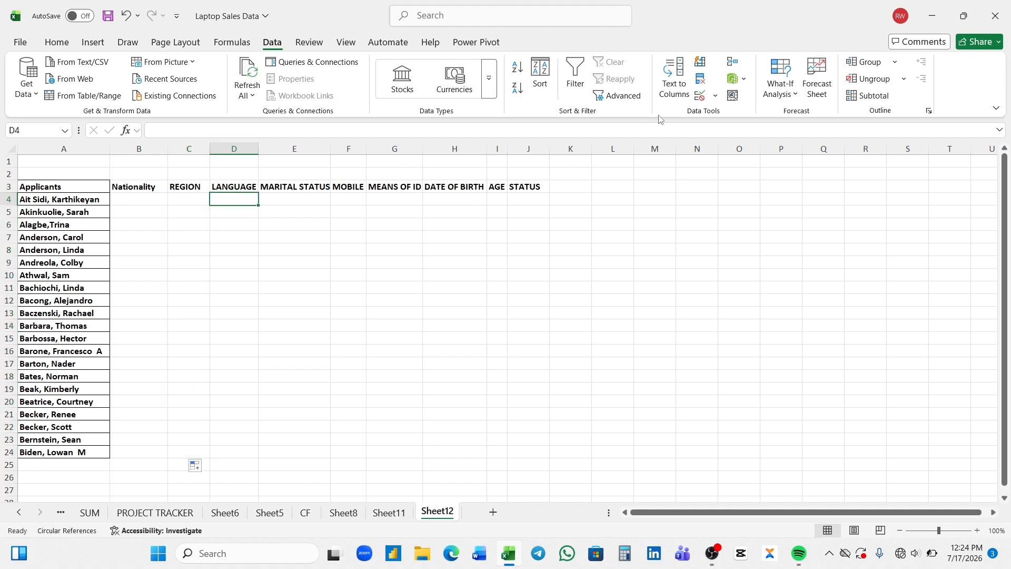
{"action": "left_click", "coordinate": [714, 95]}
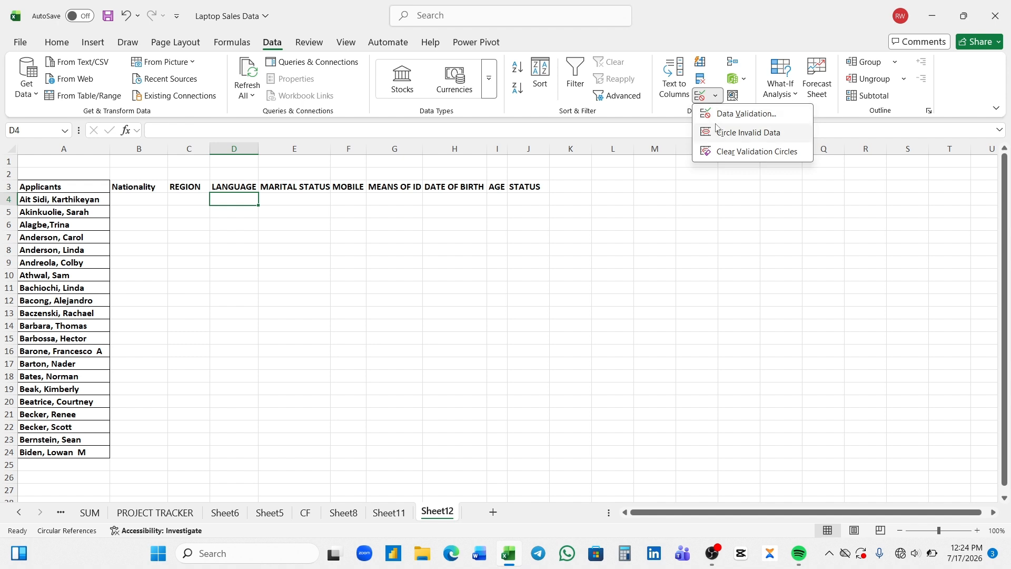
{"action": "left_click", "coordinate": [718, 114]}
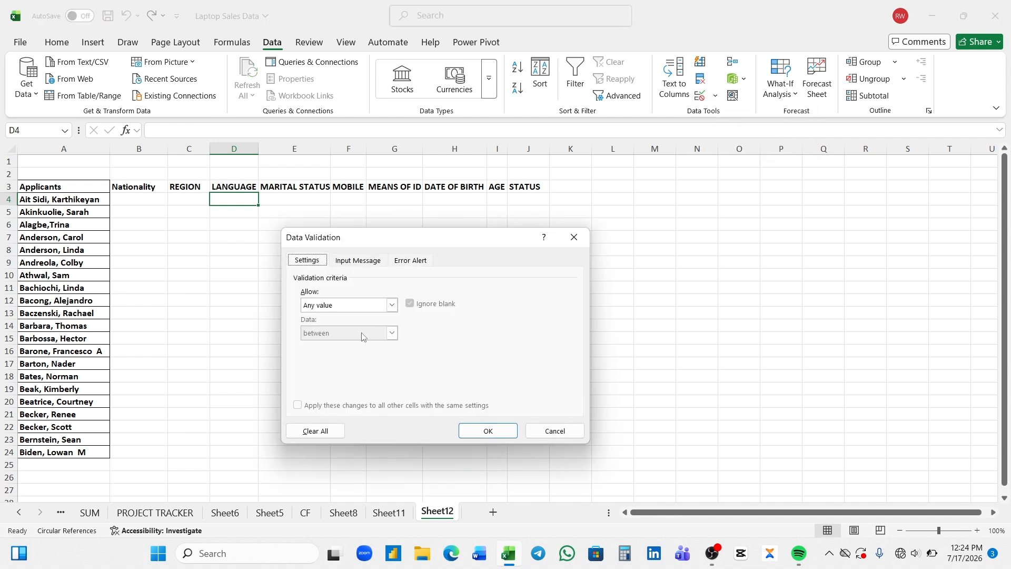
{"action": "left_click", "coordinate": [392, 305]}
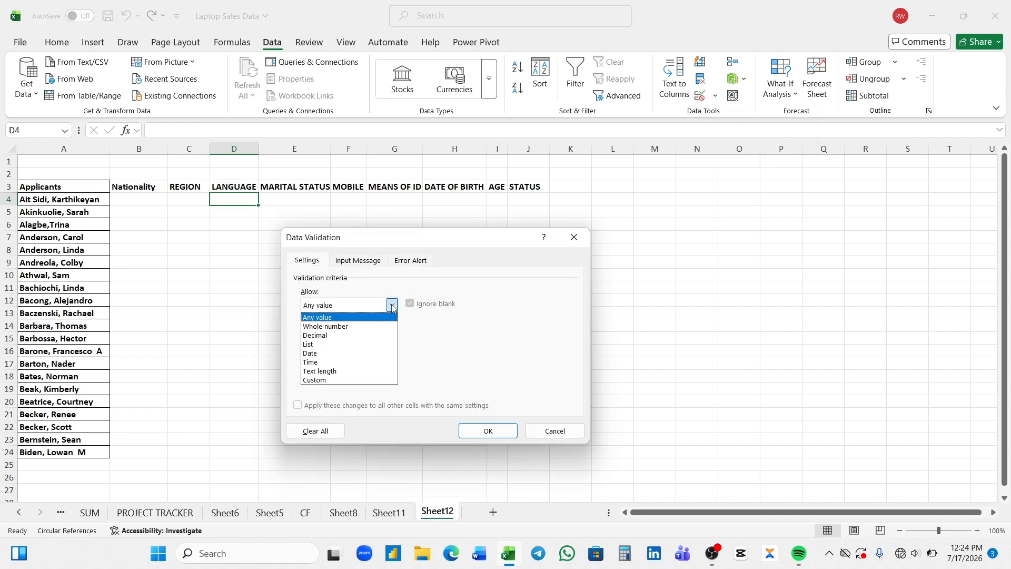
{"action": "left_click", "coordinate": [332, 344]}
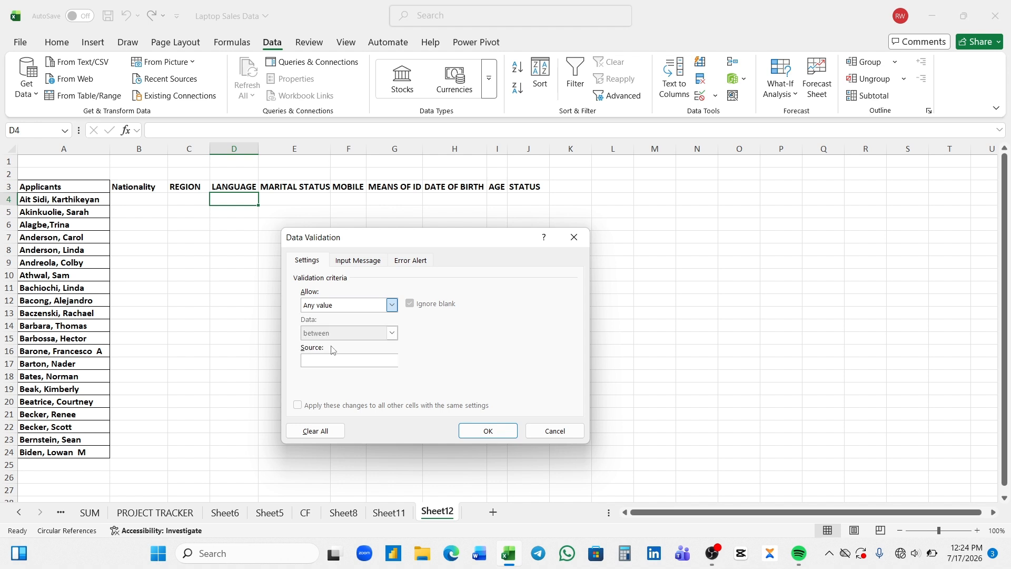
{"action": "left_click", "coordinate": [361, 359]}
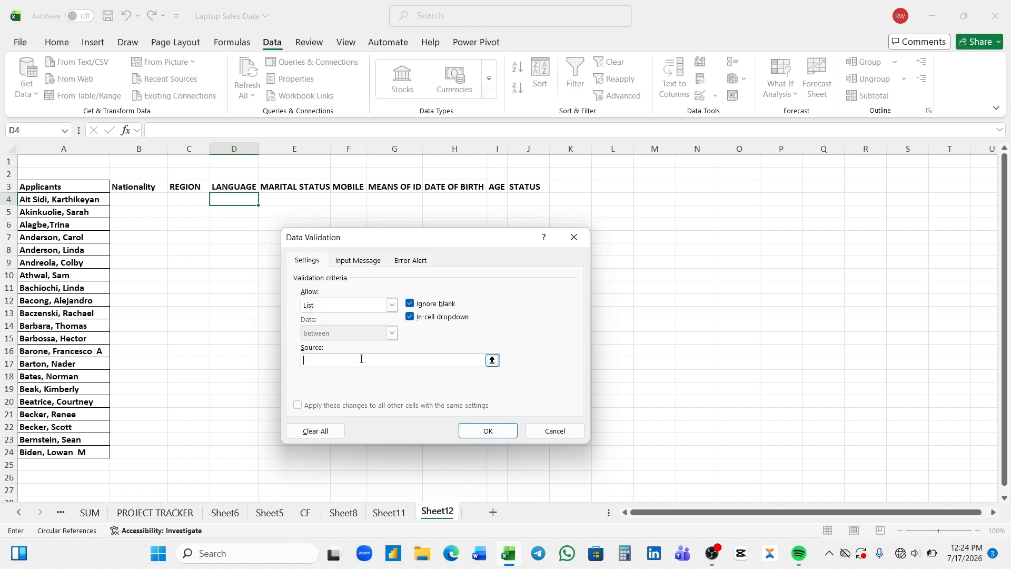
{"action": "type", "text": "ENGISH,YORUBA,HAUSA,IGBO,TIG"}
{"action": "key", "text": "BackSpace"}
{"action": "key", "text": "Return"}
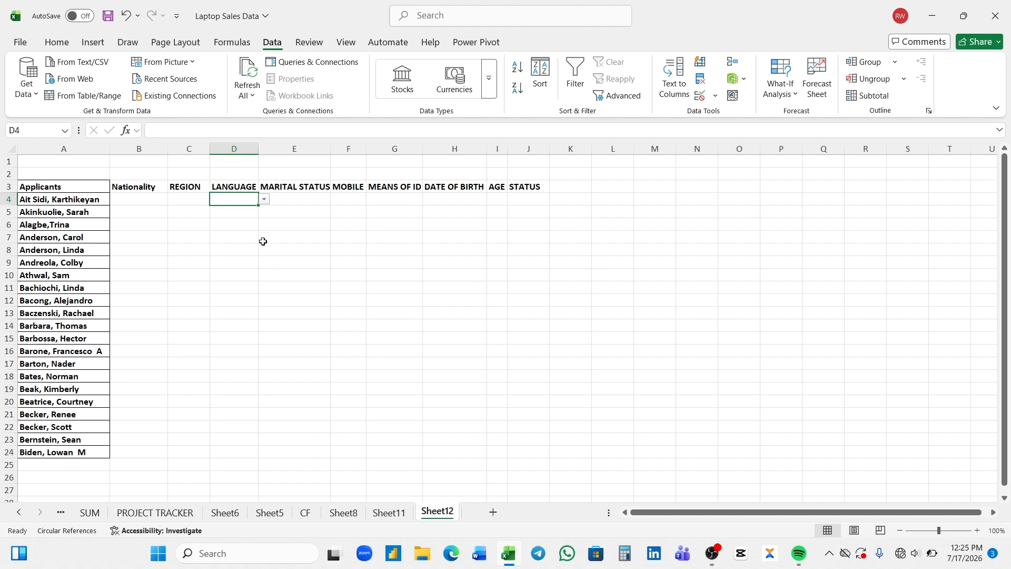
{"action": "left_click_drag", "start_coordinate": [258, 205], "coordinate": [255, 455]}
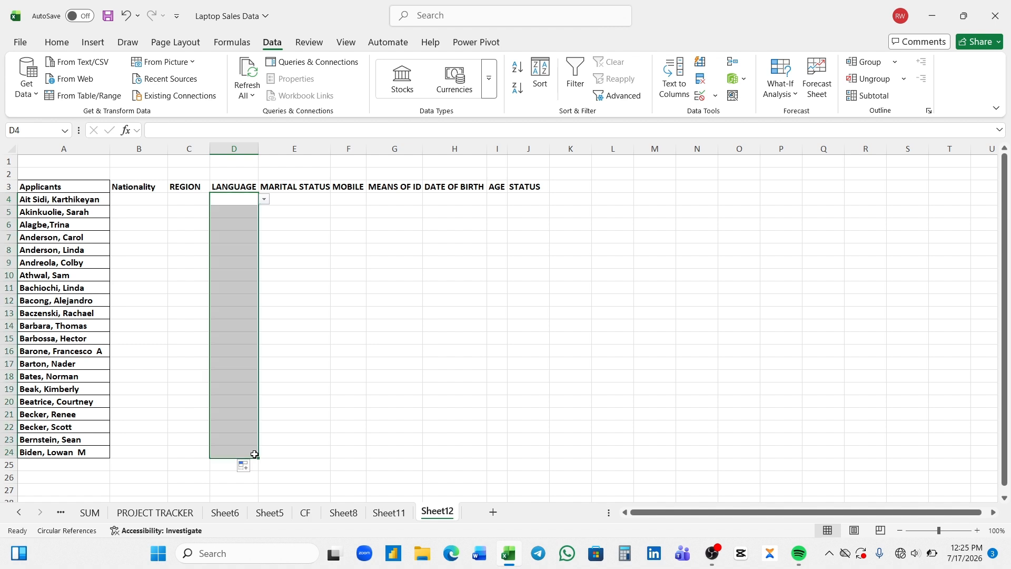
{"action": "left_click", "coordinate": [304, 207]}
{"action": "left_click", "coordinate": [302, 199]}
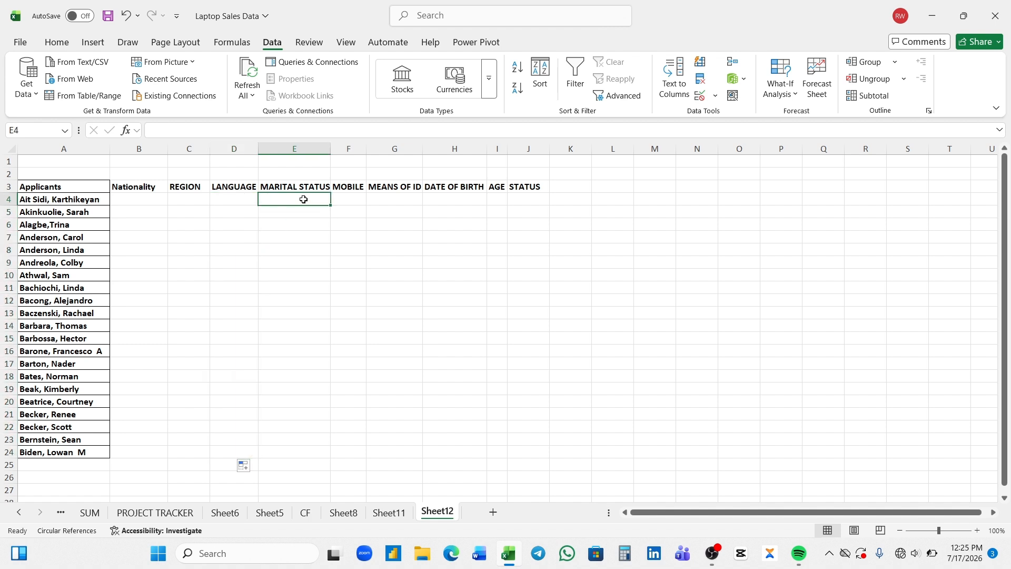
Give E4 a list of SINGLE, MARRIED, DIVORCE, WIDOW, WIDOWER and fill to E24
{"action": "left_click", "coordinate": [711, 99]}
{"action": "left_click", "coordinate": [709, 115]}
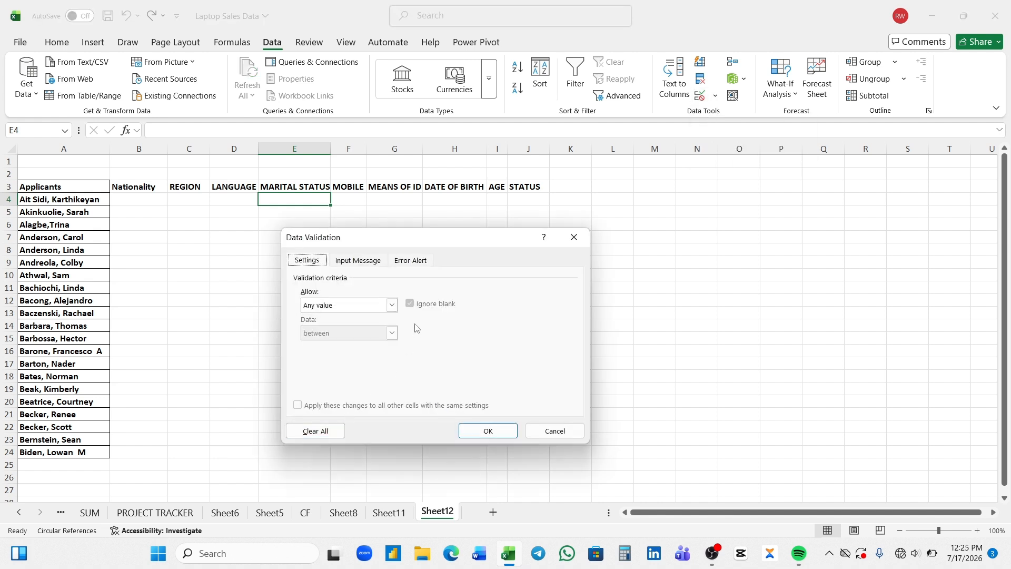
{"action": "left_click", "coordinate": [392, 305]}
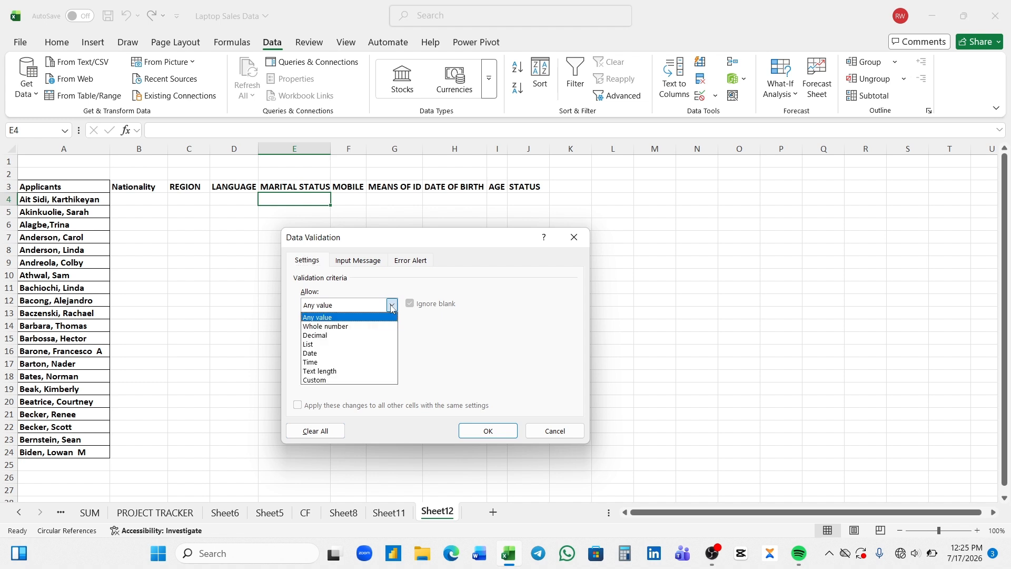
{"action": "left_click", "coordinate": [328, 344]}
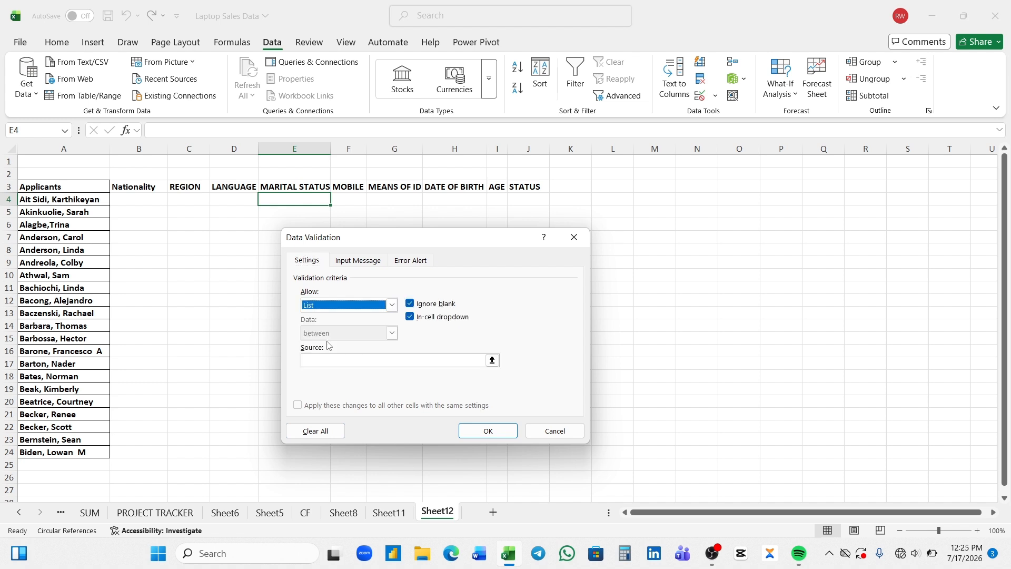
{"action": "left_click", "coordinate": [328, 359]}
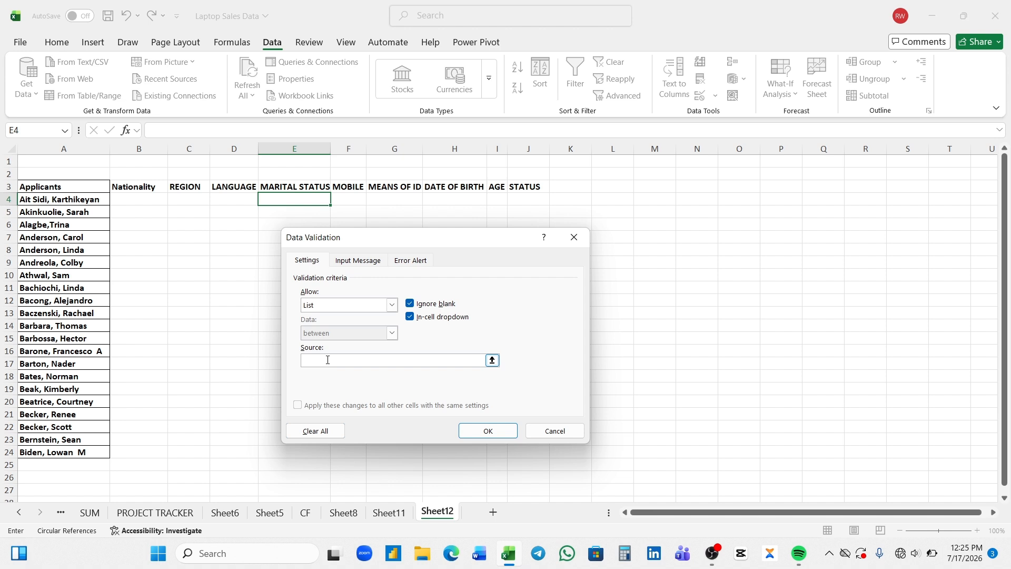
{"action": "type", "text": "SINGLE,MARRIED,DIVORCE,WIDOW,WIDOWER"}
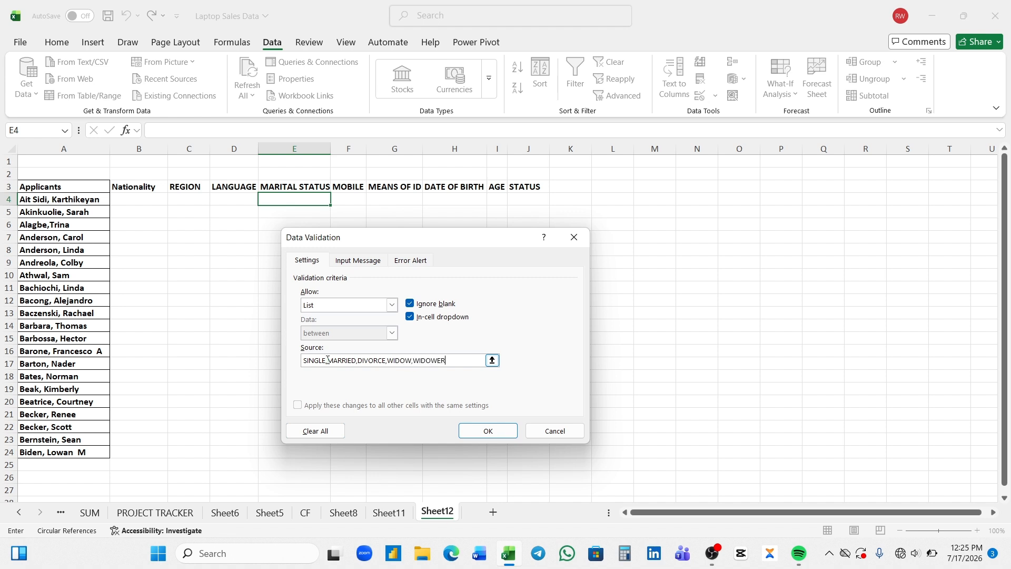
{"action": "key", "text": "Return"}
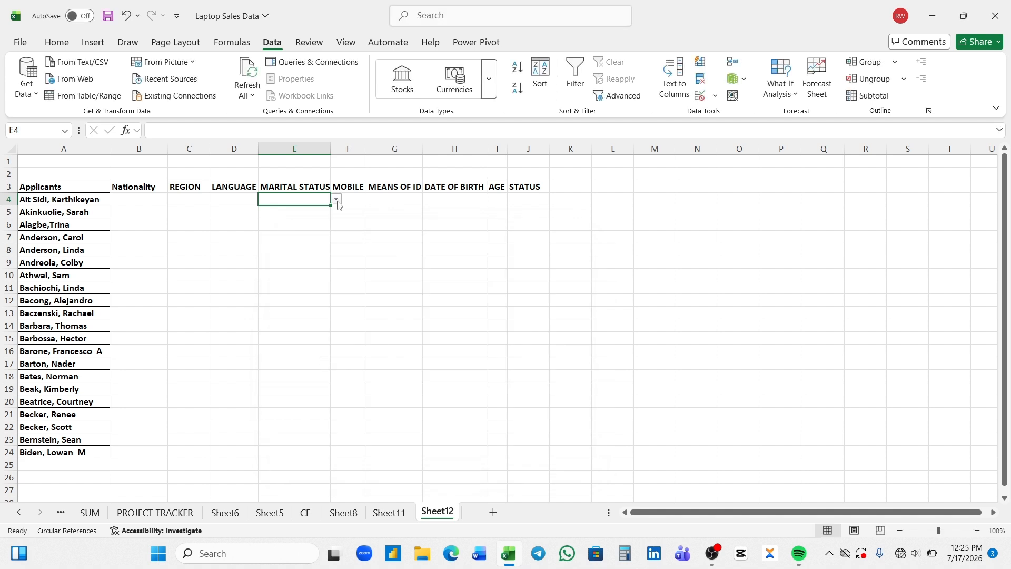
{"action": "left_click_drag", "start_coordinate": [332, 205], "coordinate": [314, 453]}
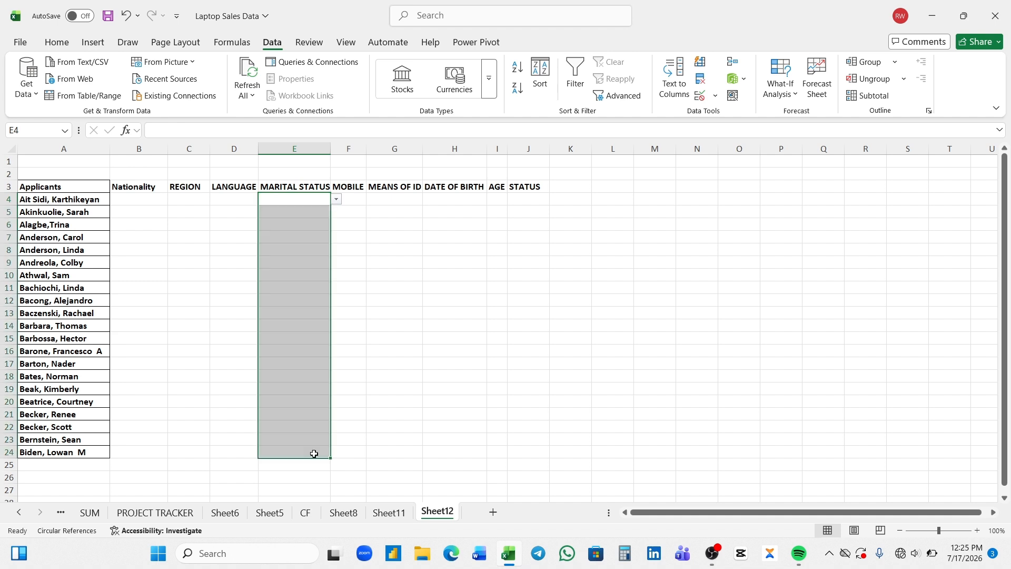
Give G4 a PVC list validation and copy it down to G24
{"action": "left_click", "coordinate": [386, 201]}
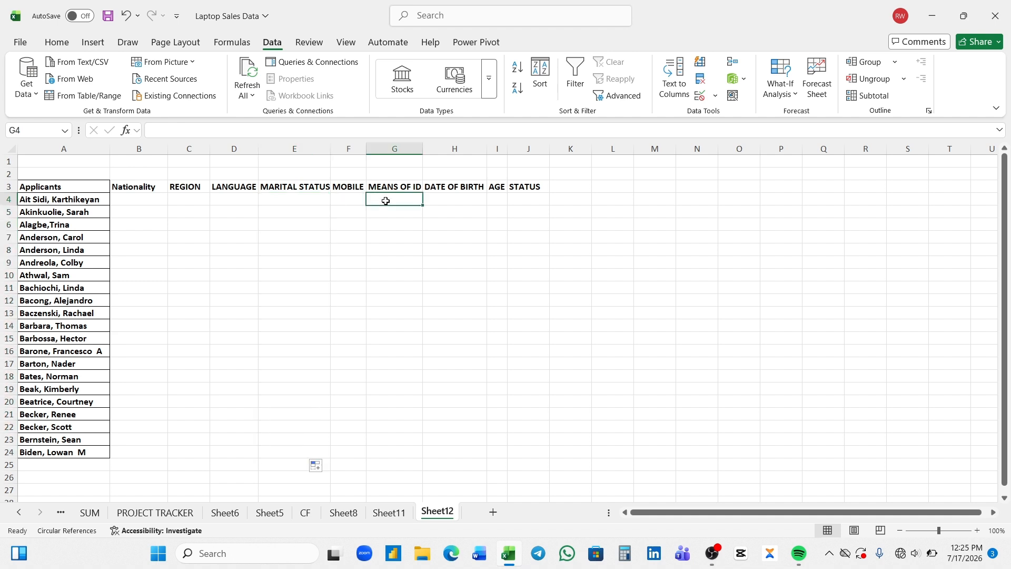
{"action": "left_click", "coordinate": [714, 96]}
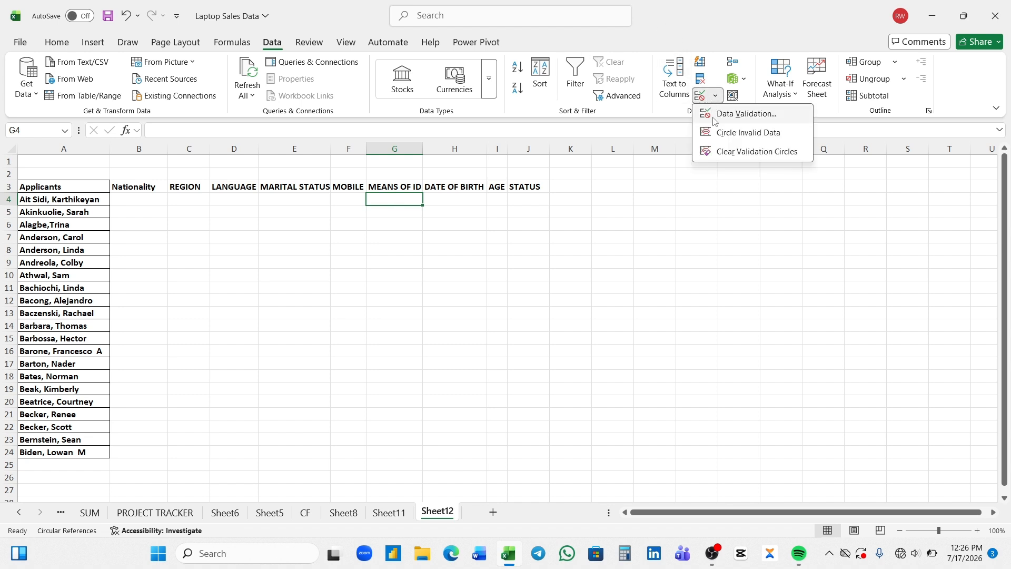
{"action": "left_click", "coordinate": [714, 120]}
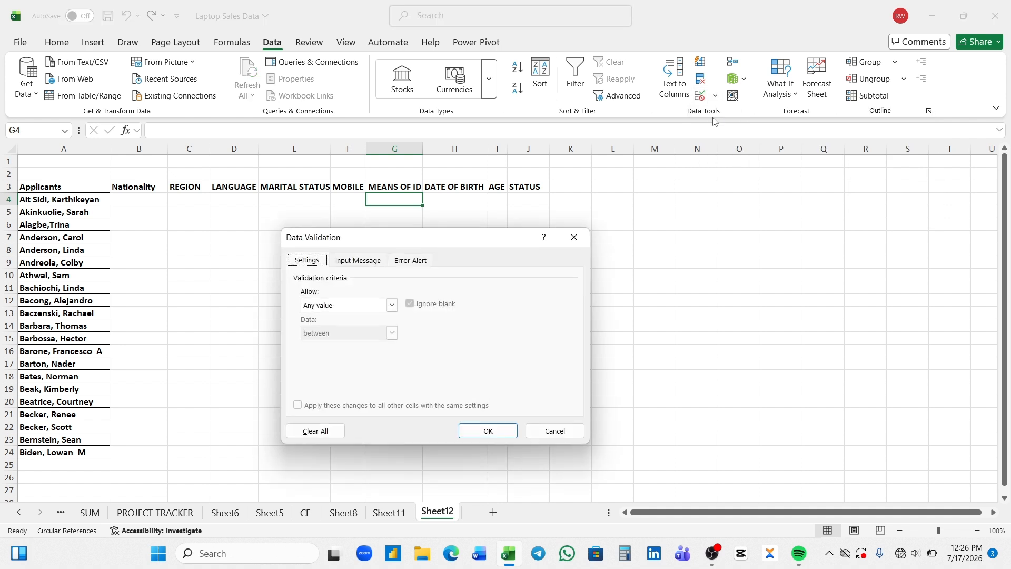
{"action": "left_click", "coordinate": [392, 307]}
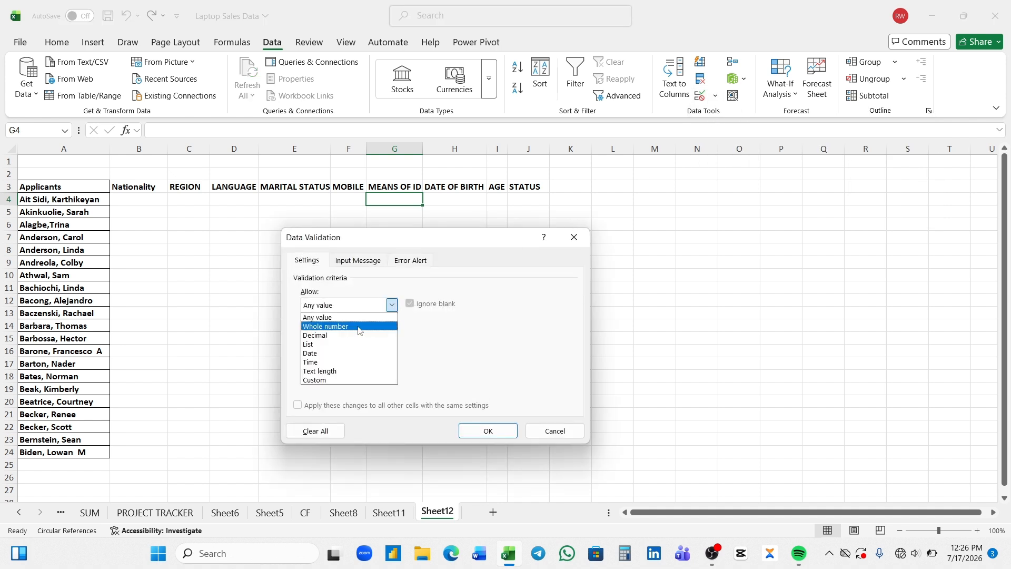
{"action": "left_click", "coordinate": [333, 344]}
{"action": "left_click", "coordinate": [321, 363]}
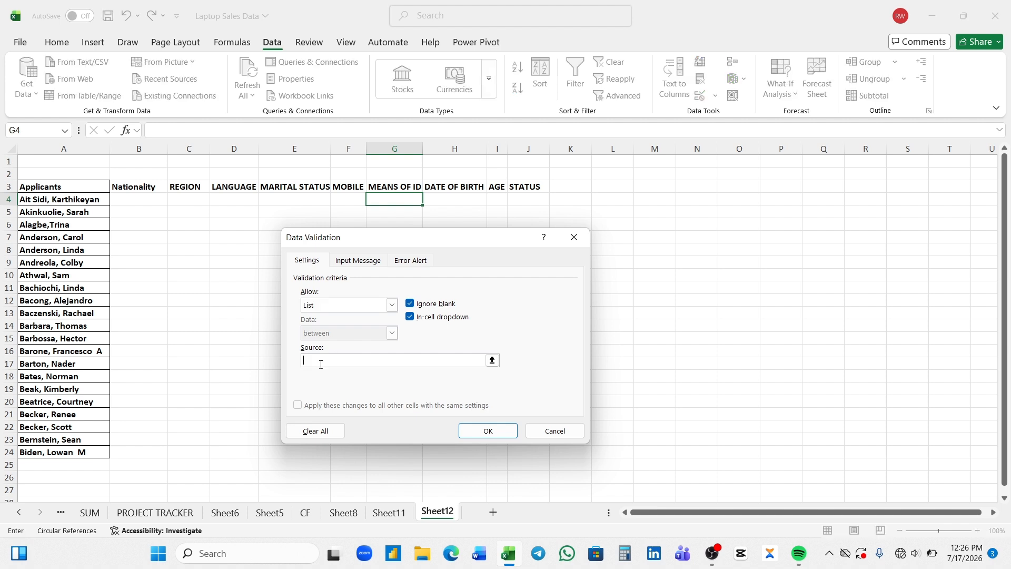
{"action": "type", "text": "PVC"}
{"action": "left_click", "coordinate": [512, 435]}
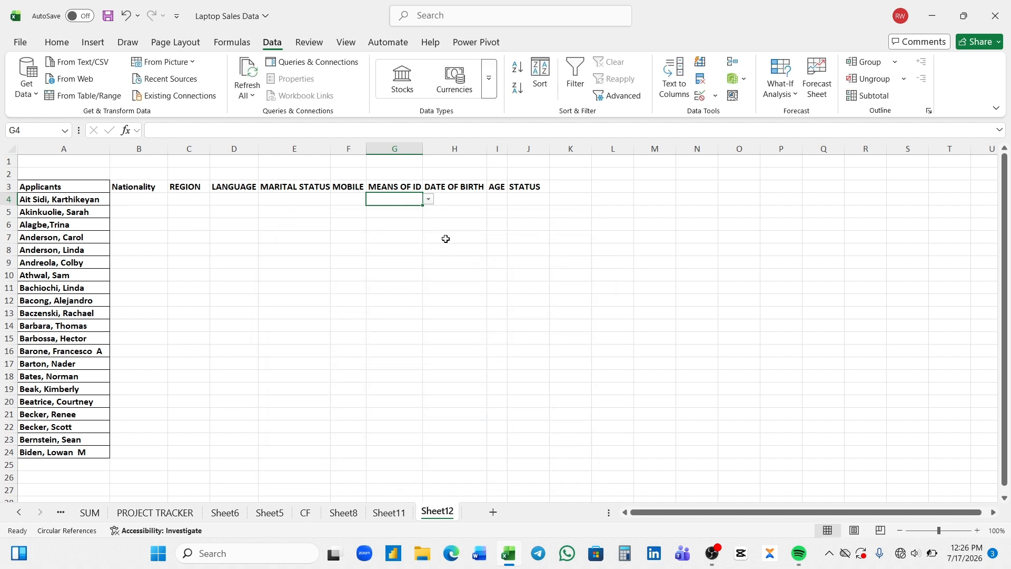
{"action": "left_click_drag", "start_coordinate": [424, 209], "coordinate": [420, 275]}
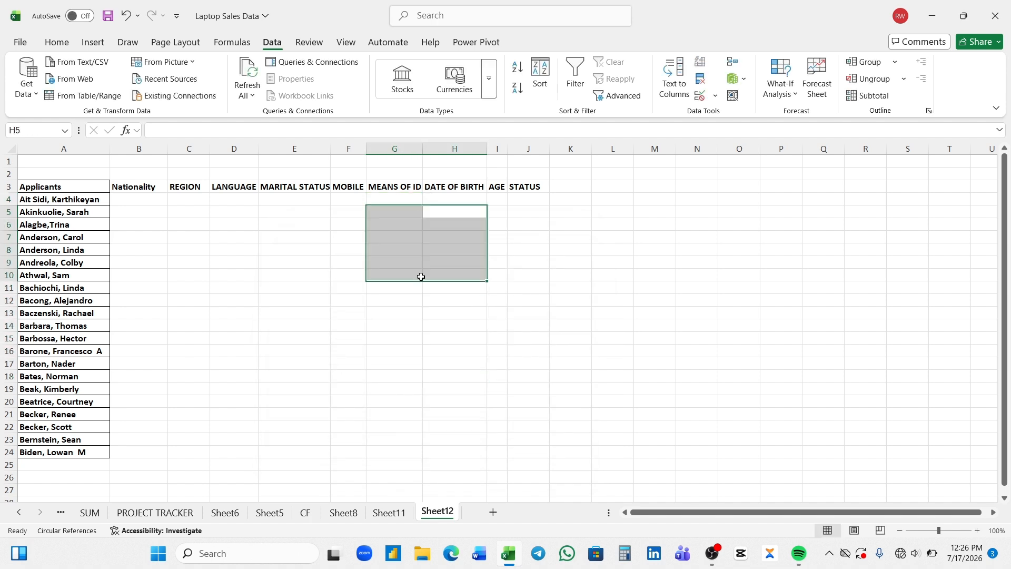
{"action": "left_click", "coordinate": [472, 304]}
{"action": "left_click", "coordinate": [415, 200]}
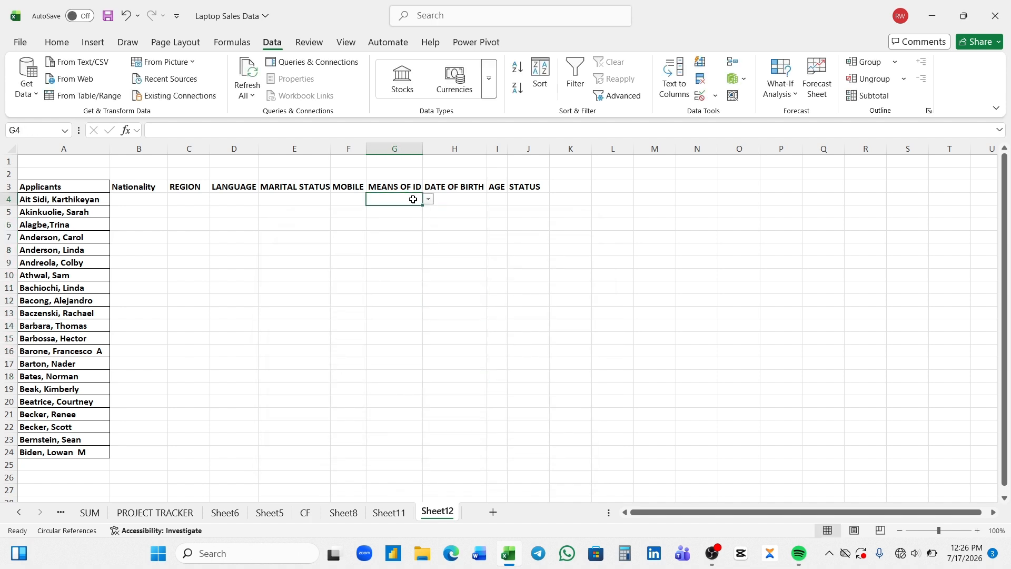
{"action": "left_click_drag", "start_coordinate": [422, 207], "coordinate": [410, 453]}
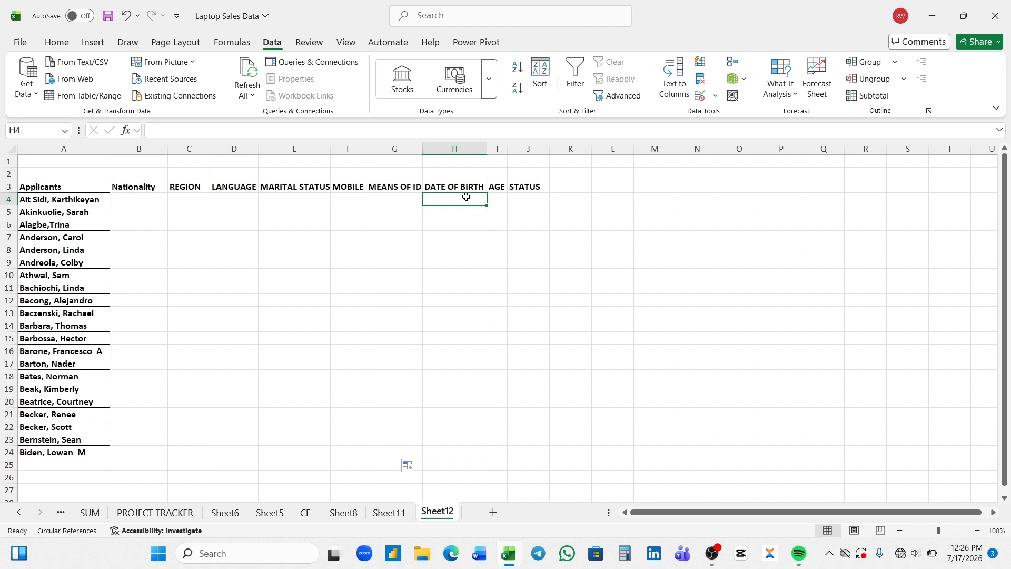
Restrict H4 to dates between 1/1/1900 and 12/12/2008 and fill the rule down column H
{"action": "left_click", "coordinate": [715, 96]}
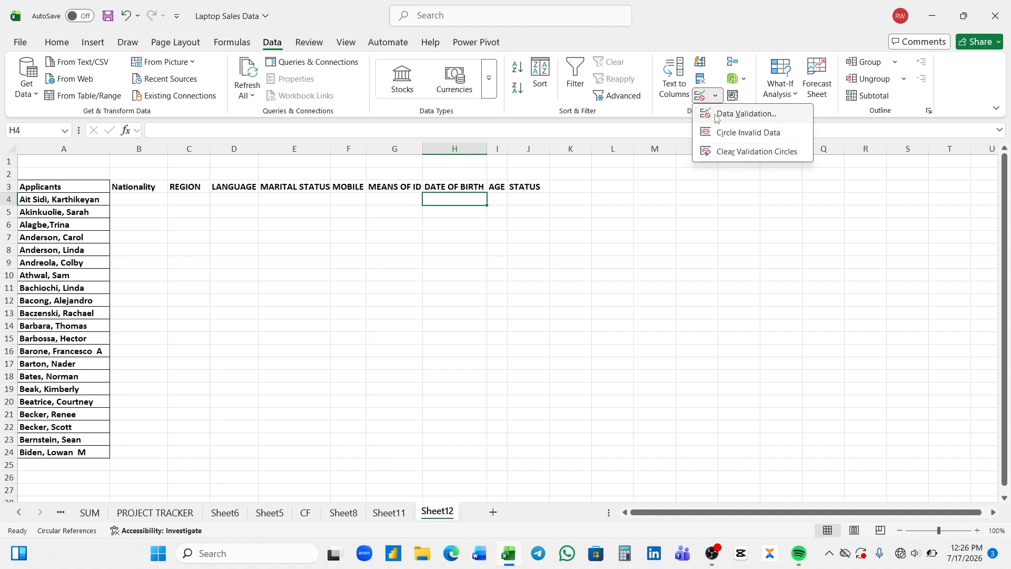
{"action": "left_click", "coordinate": [737, 114]}
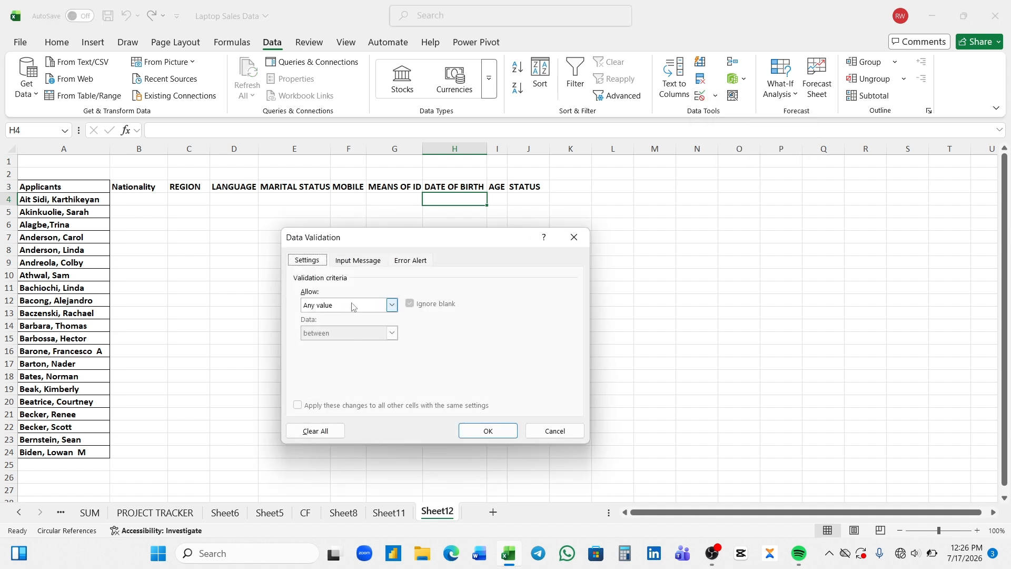
{"action": "left_click", "coordinate": [391, 307]}
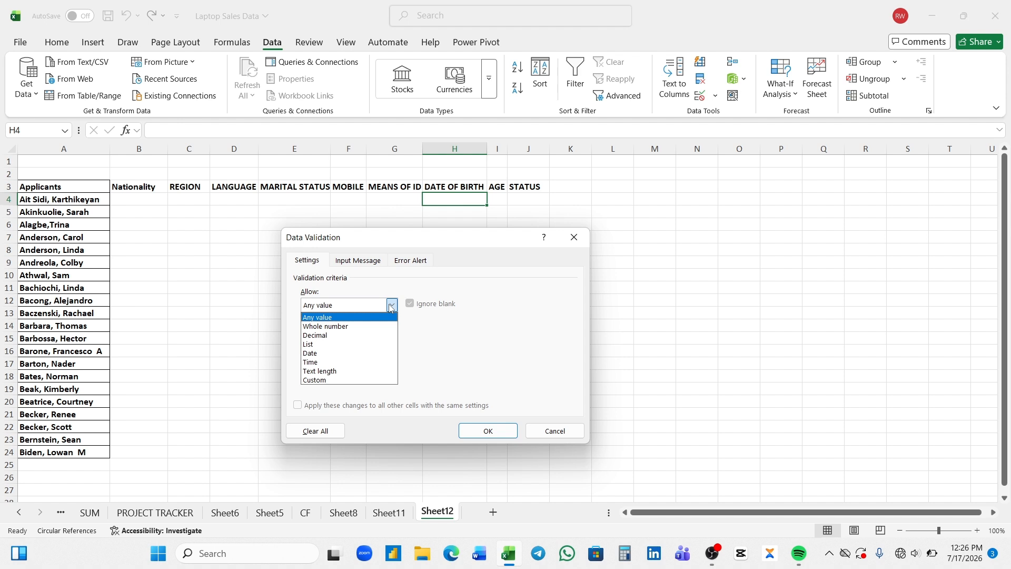
{"action": "left_click", "coordinate": [324, 353]}
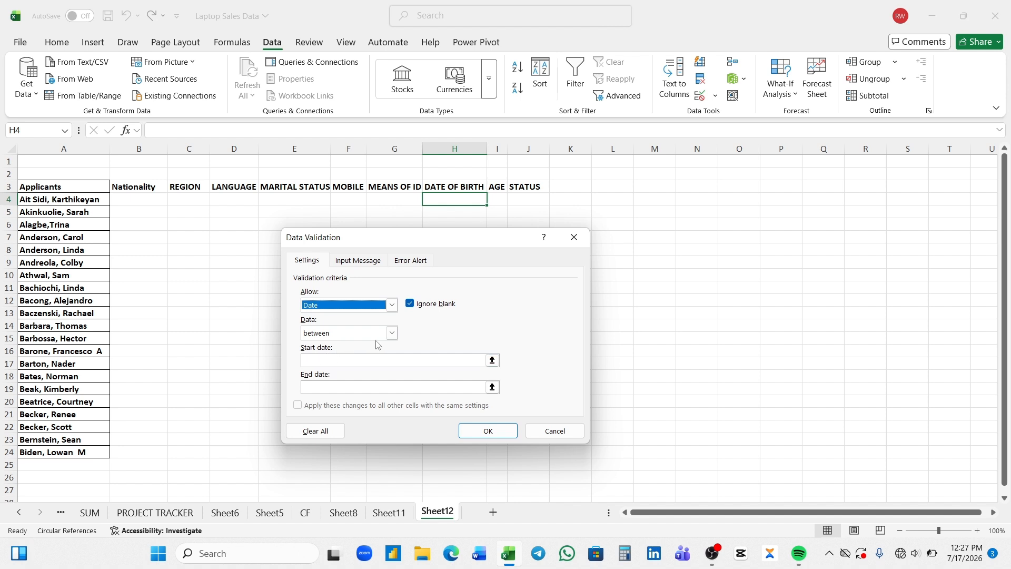
{"action": "left_click", "coordinate": [393, 333]}
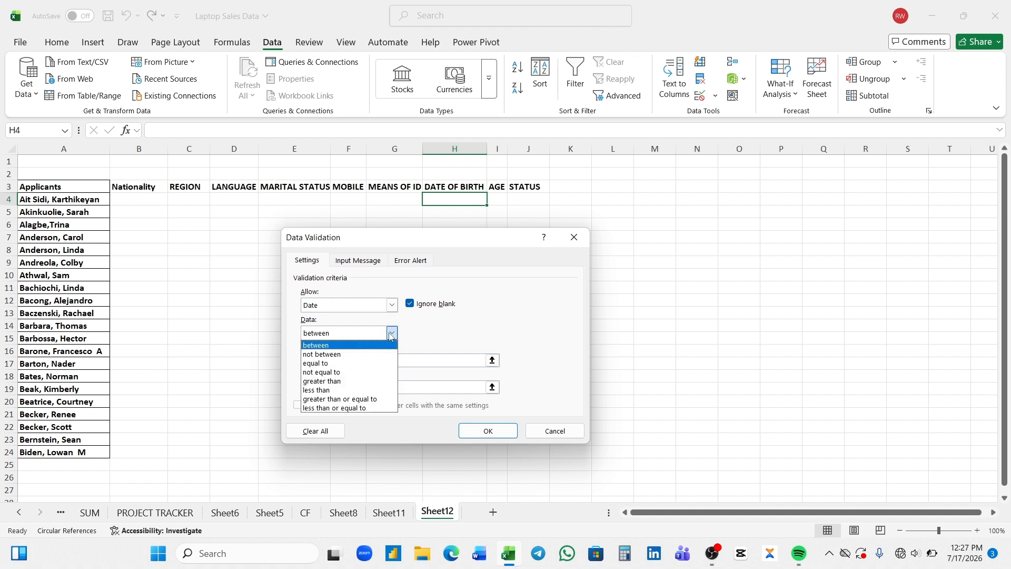
{"action": "left_click", "coordinate": [377, 345]}
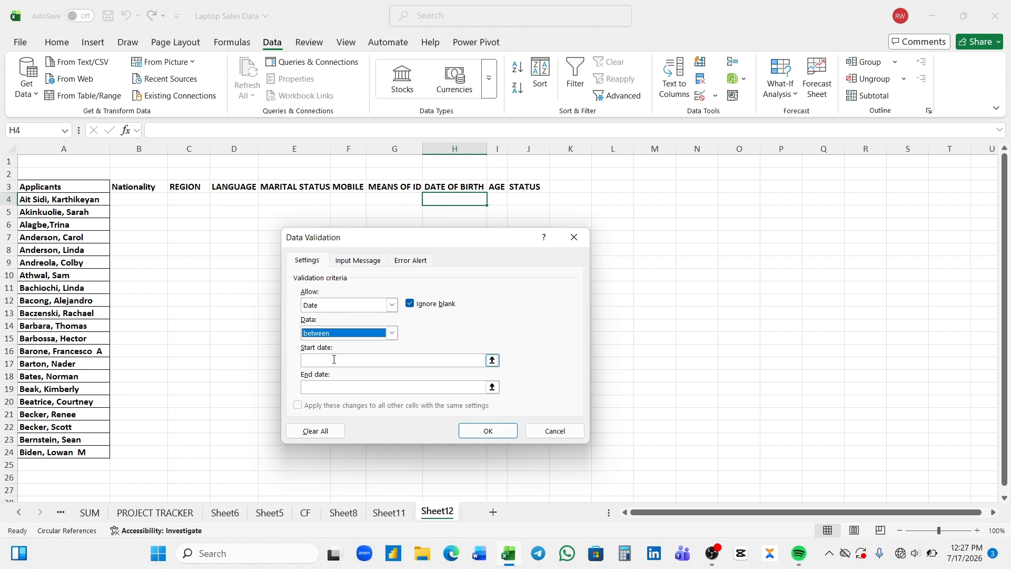
{"action": "left_click", "coordinate": [333, 360]}
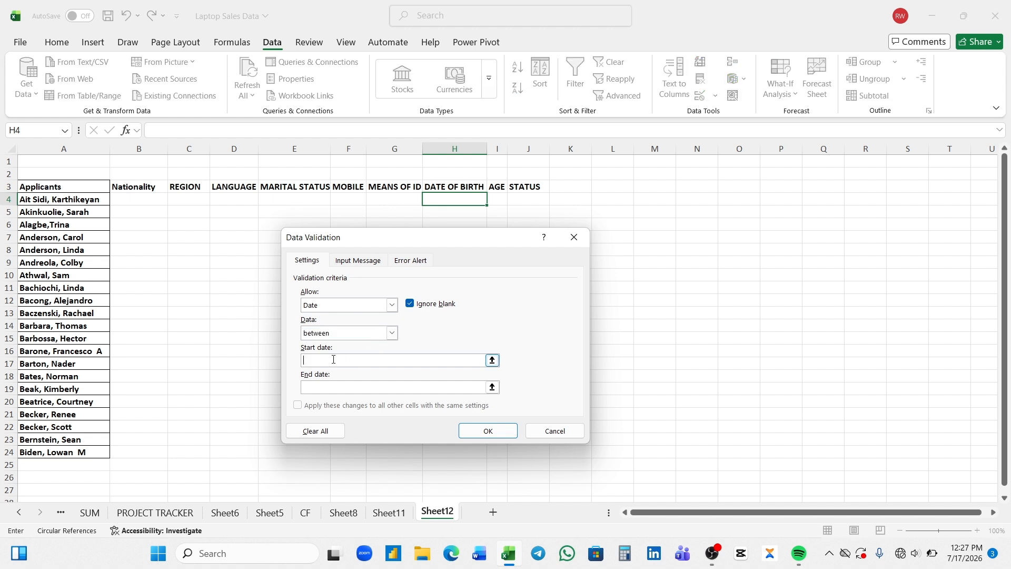
{"action": "type", "text": "1/1/1900"}
{"action": "left_click", "coordinate": [331, 386]}
{"action": "type", "text": "12/12/2008"}
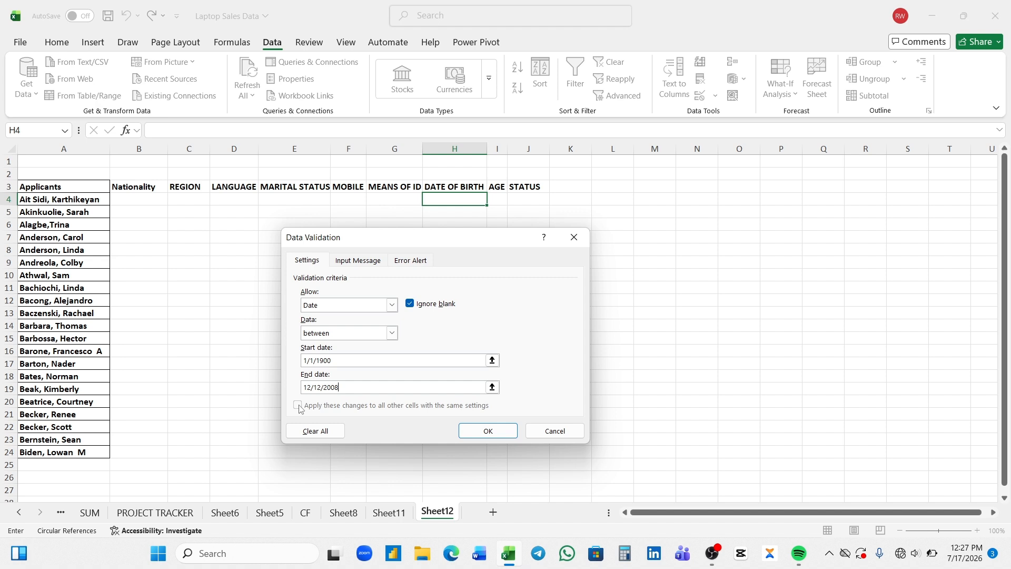
{"action": "left_click", "coordinate": [474, 438]}
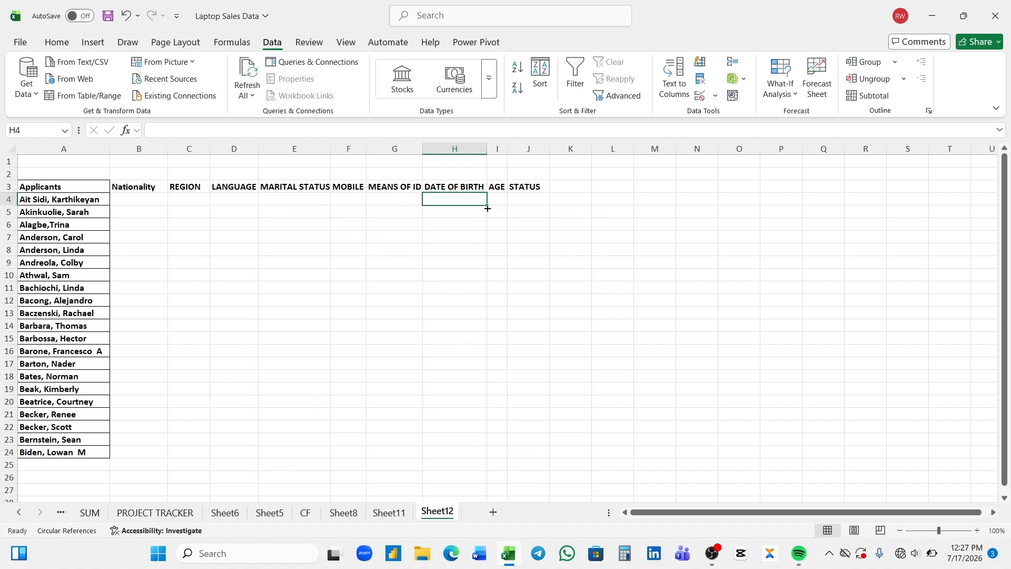
{"action": "left_click_drag", "start_coordinate": [487, 206], "coordinate": [485, 468]}
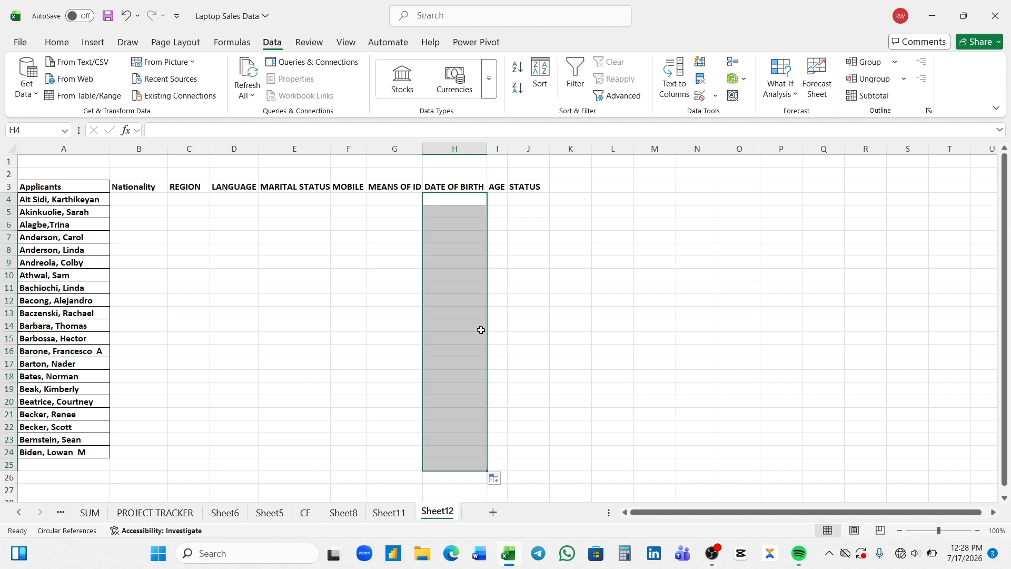
Enter =DATEDIF(H4,TODAY(),"Y") in I4, accepting Excel's suggested correction
{"action": "left_click", "coordinate": [497, 198]}
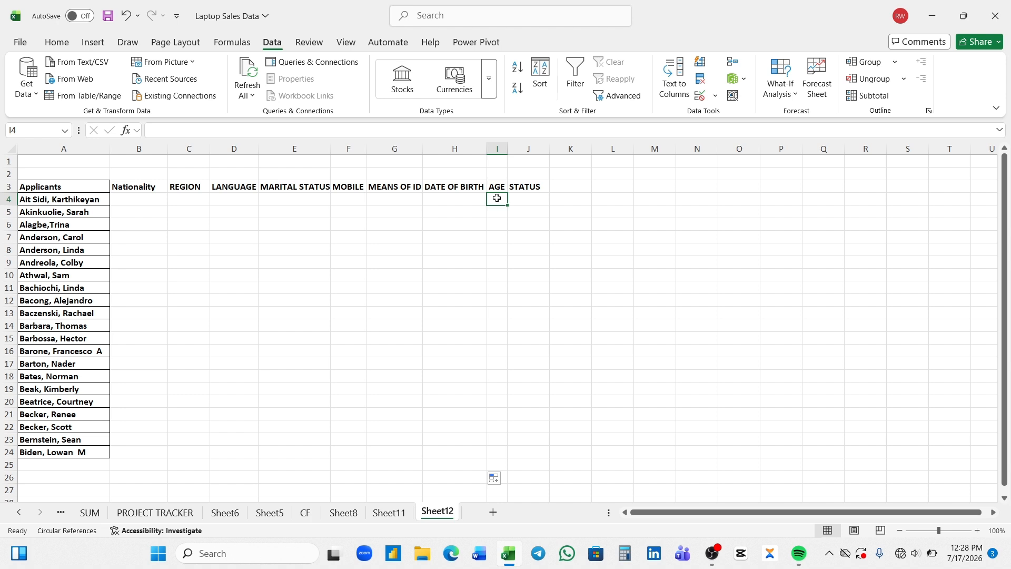
{"action": "type", "text": "=D"}
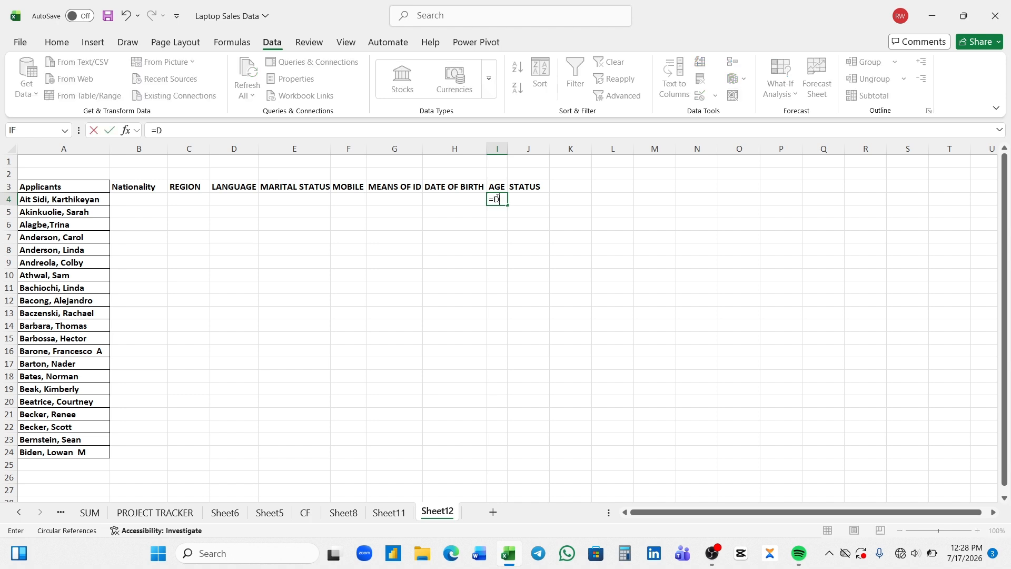
{"action": "type", "text": "ATEDIF("}
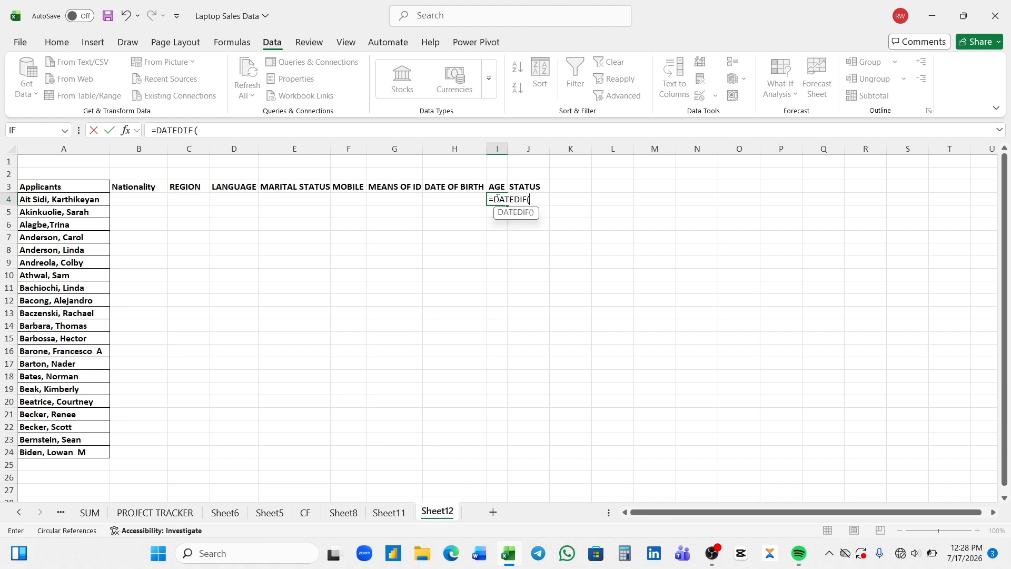
{"action": "left_click", "coordinate": [470, 196]}
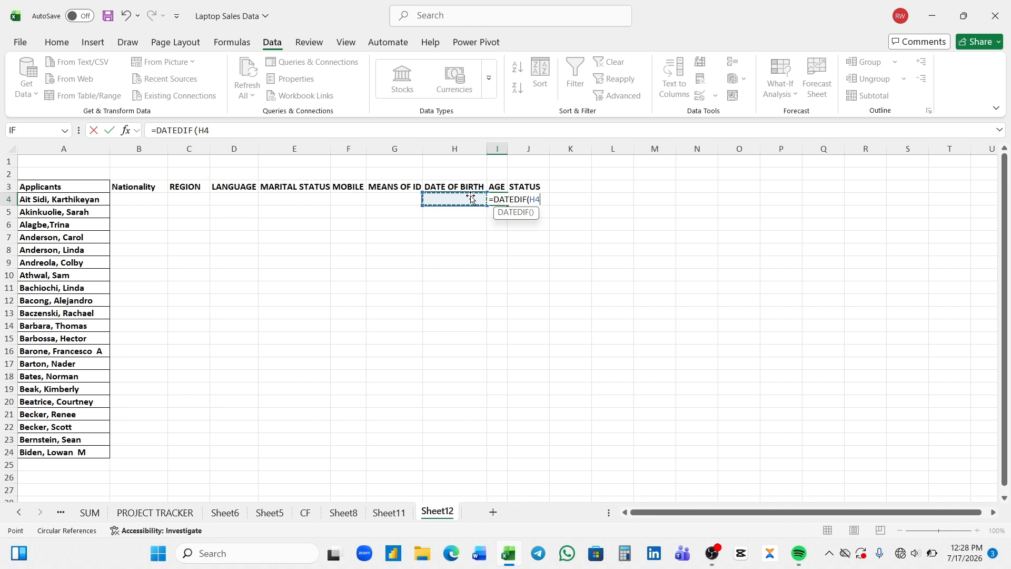
{"action": "type", "text": ",TODAY"}
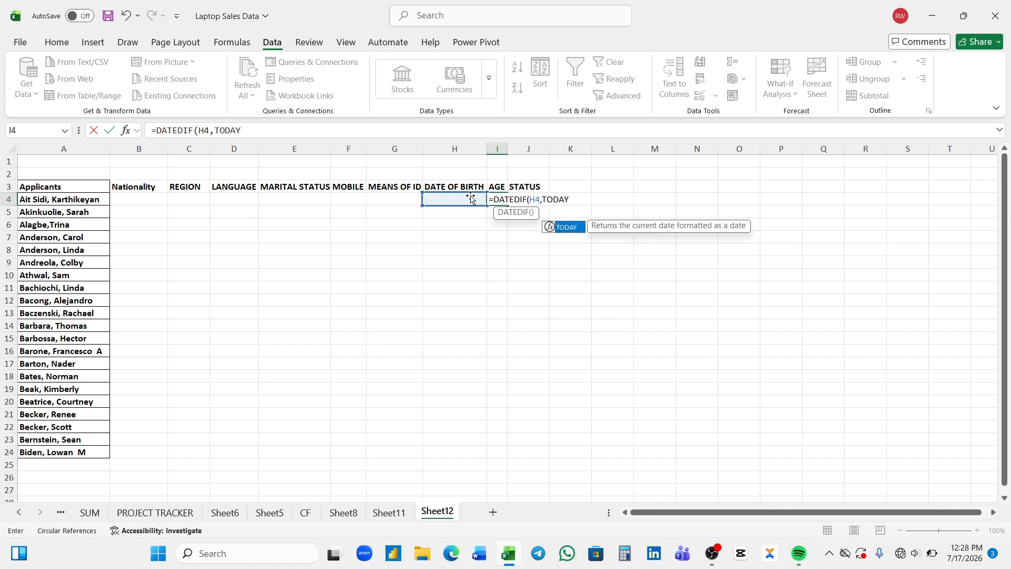
{"action": "type", "text": "("}
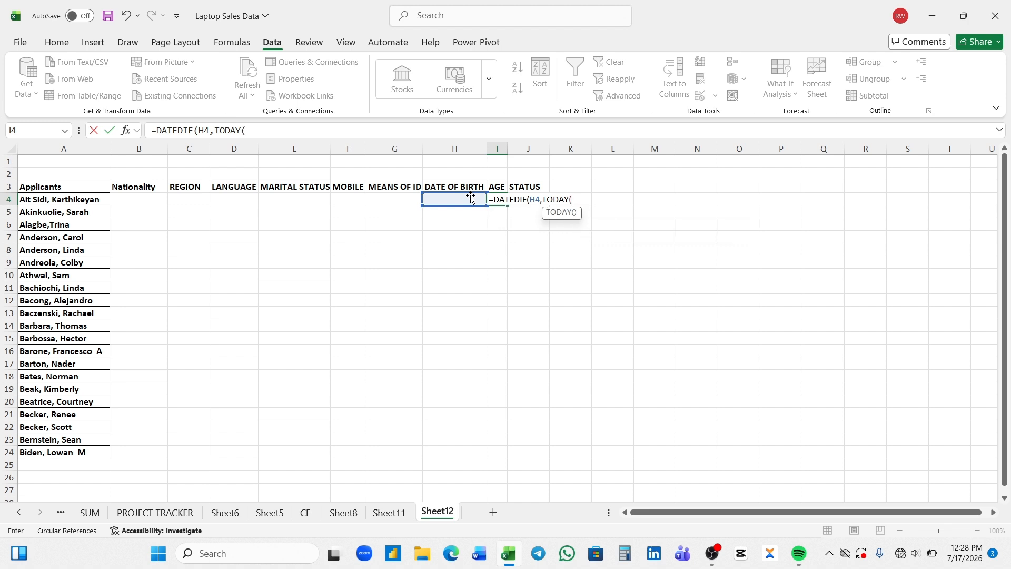
{"action": "type", "text": "),"}
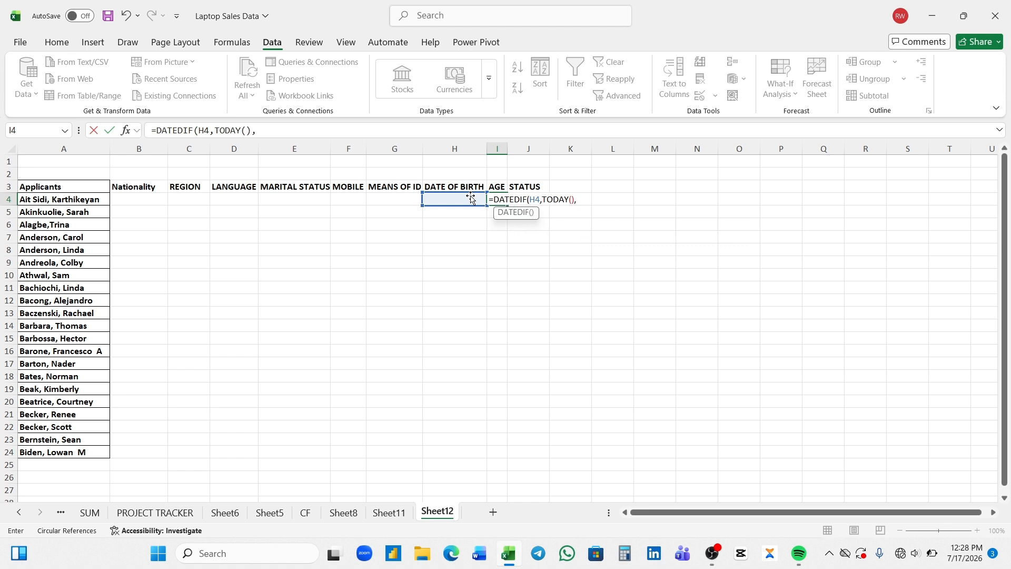
{"action": "type", "text": "\"Y\""}
{"action": "key", "text": "Return"}
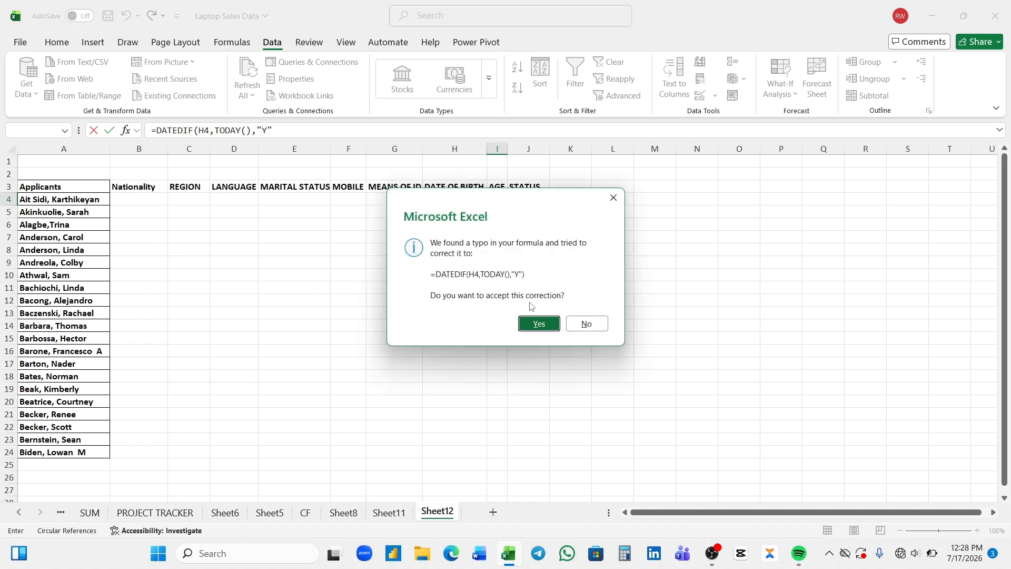
{"action": "left_click", "coordinate": [535, 324]}
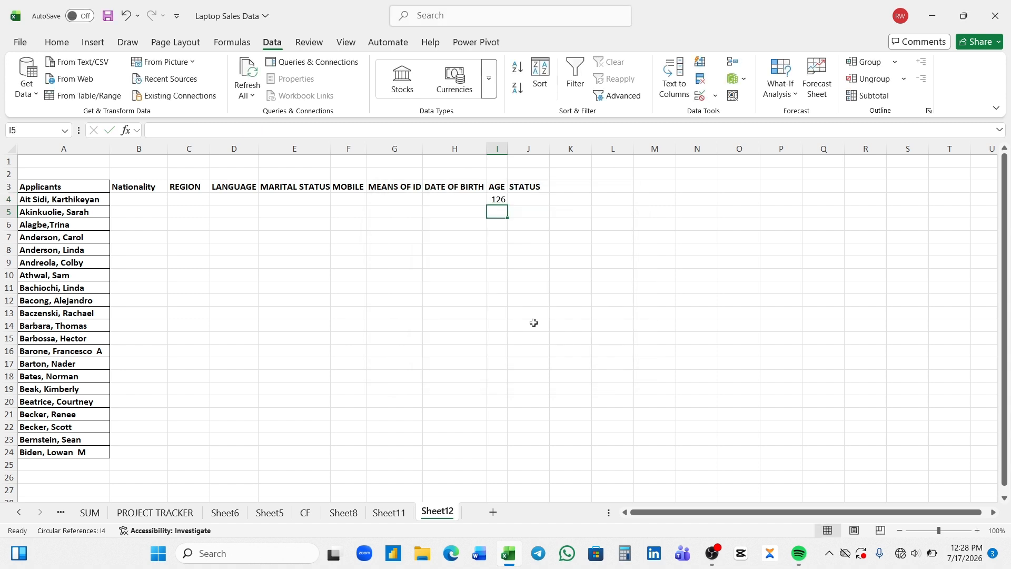
Fill I4's age formula down the AGE column to I24
{"action": "left_click", "coordinate": [497, 201]}
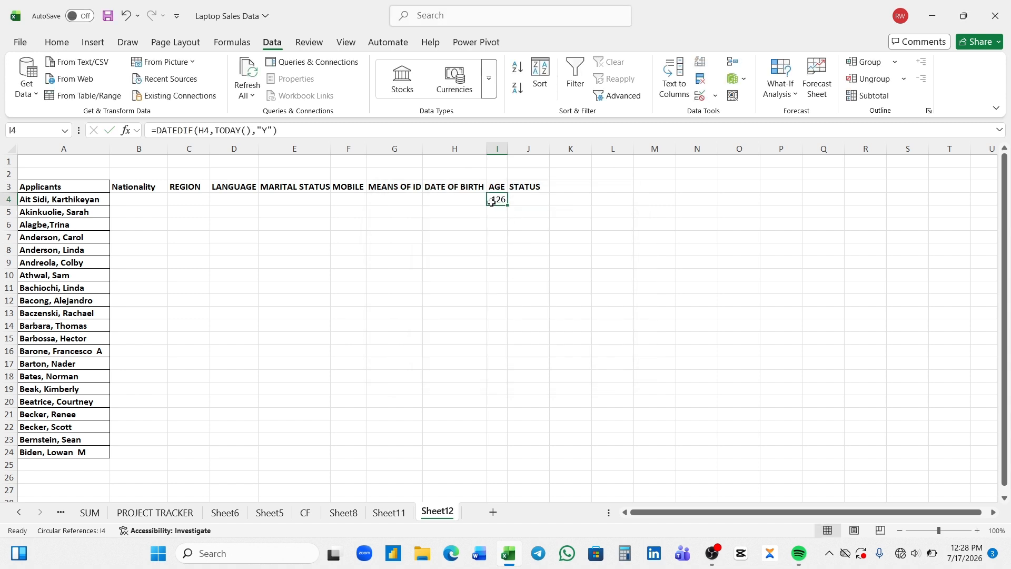
{"action": "left_click_drag", "start_coordinate": [508, 207], "coordinate": [499, 456]}
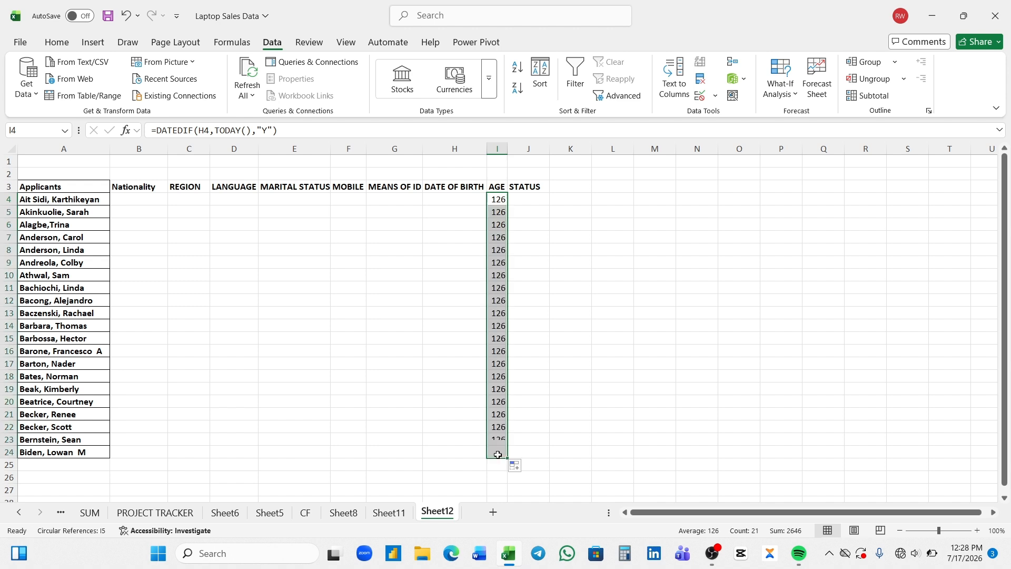
{"action": "left_click", "coordinate": [526, 203]}
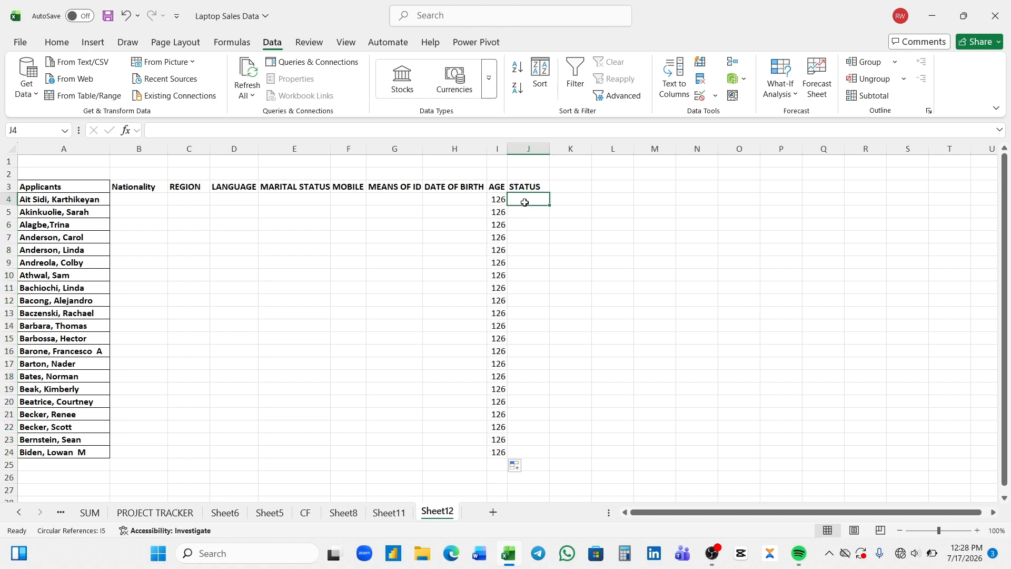
Insert the IF function into J4 from the function dialog
{"action": "left_click", "coordinate": [54, 49]}
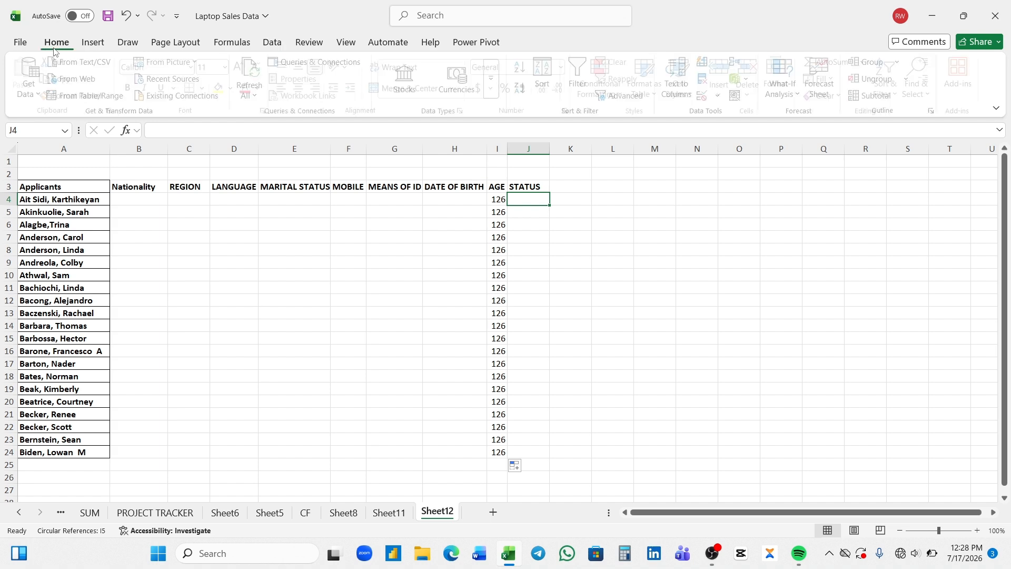
{"action": "left_click", "coordinate": [127, 131]}
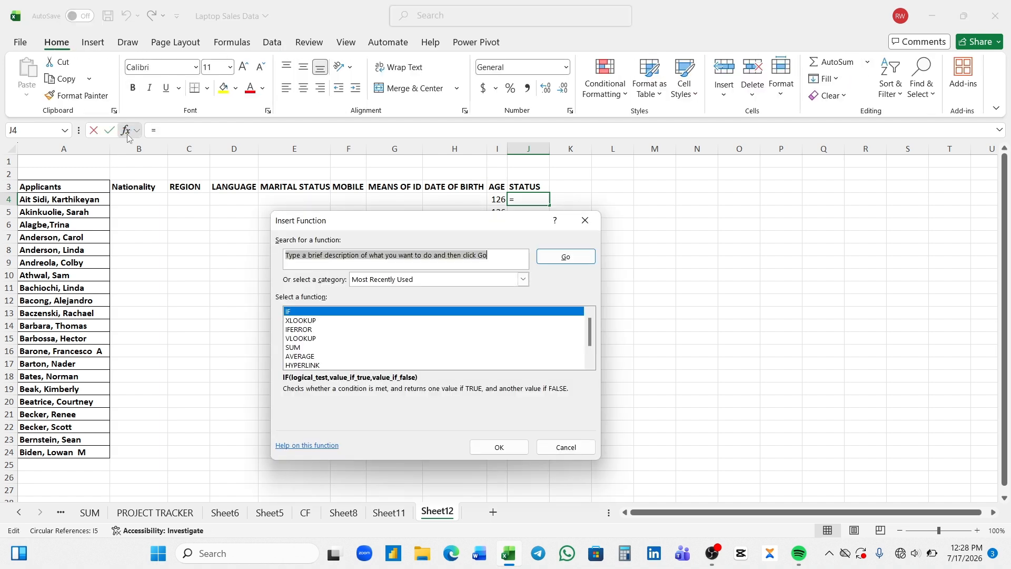
{"action": "left_click", "coordinate": [290, 313]}
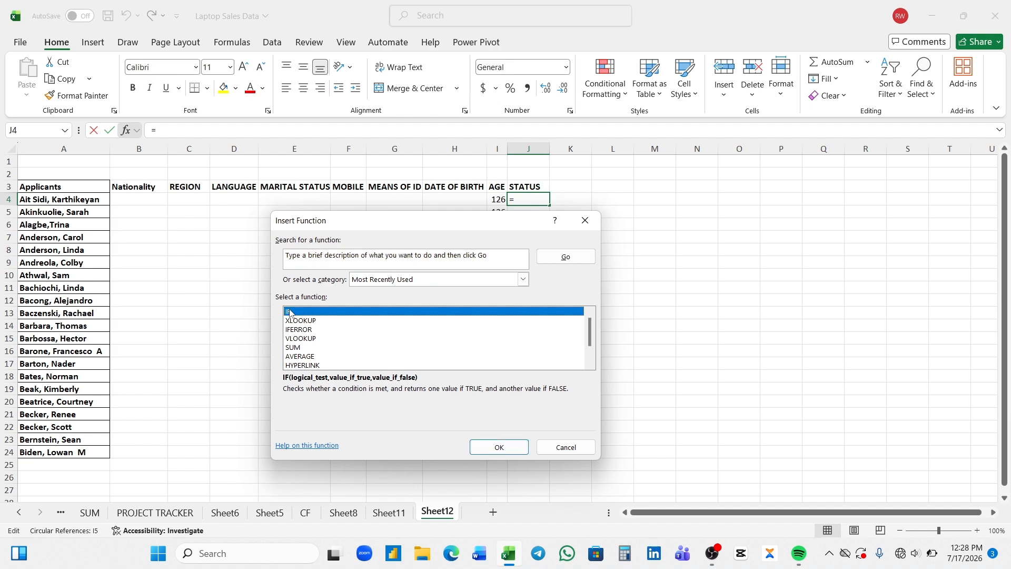
{"action": "double_click", "coordinate": [289, 312]}
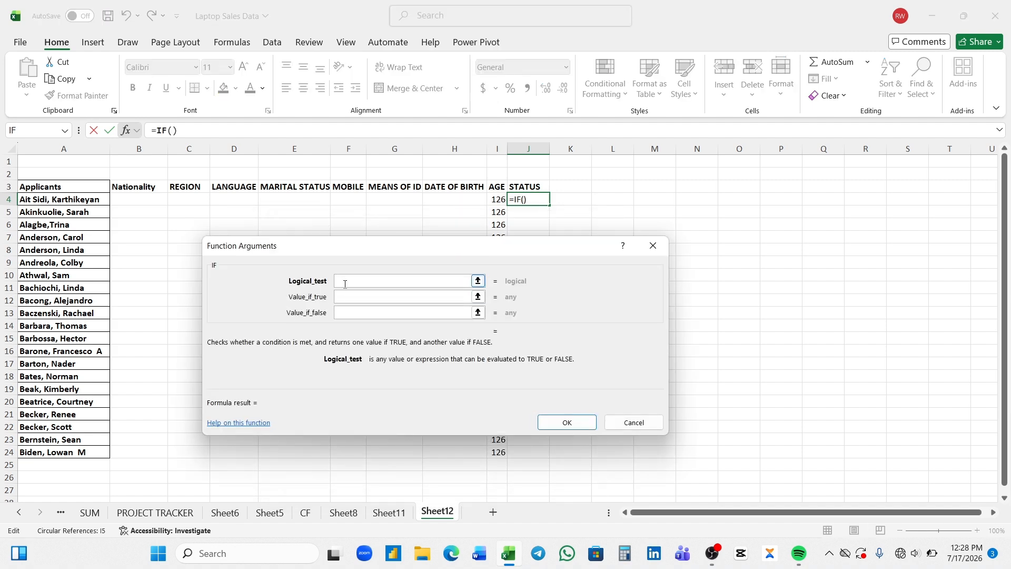
Set the IF arguments: test I4>=18, true value ELIGIBLE, false value INELIGIBLE
{"action": "left_click", "coordinate": [500, 198]}
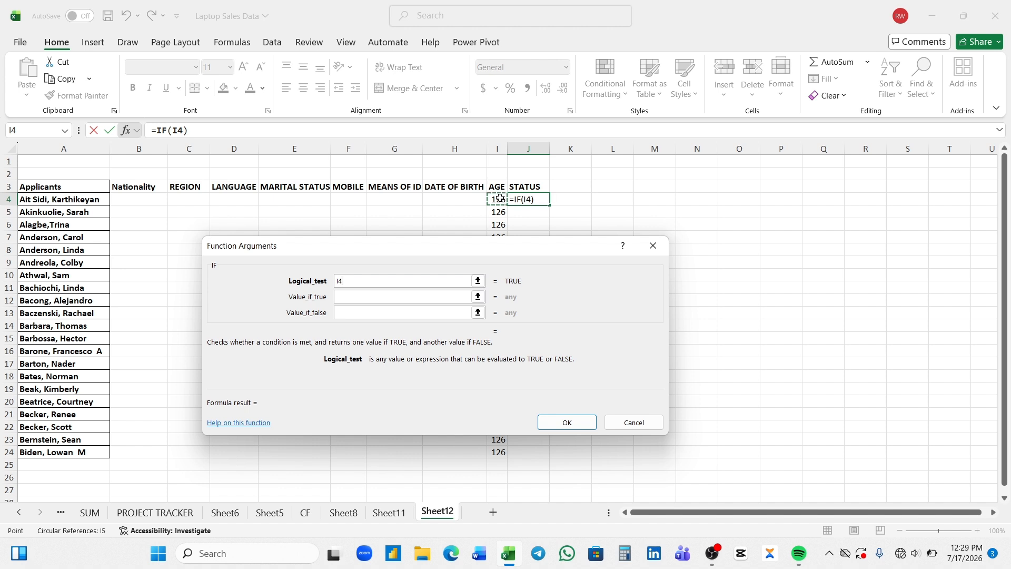
{"action": "type", "text": ">=18"}
{"action": "left_click", "coordinate": [375, 294]}
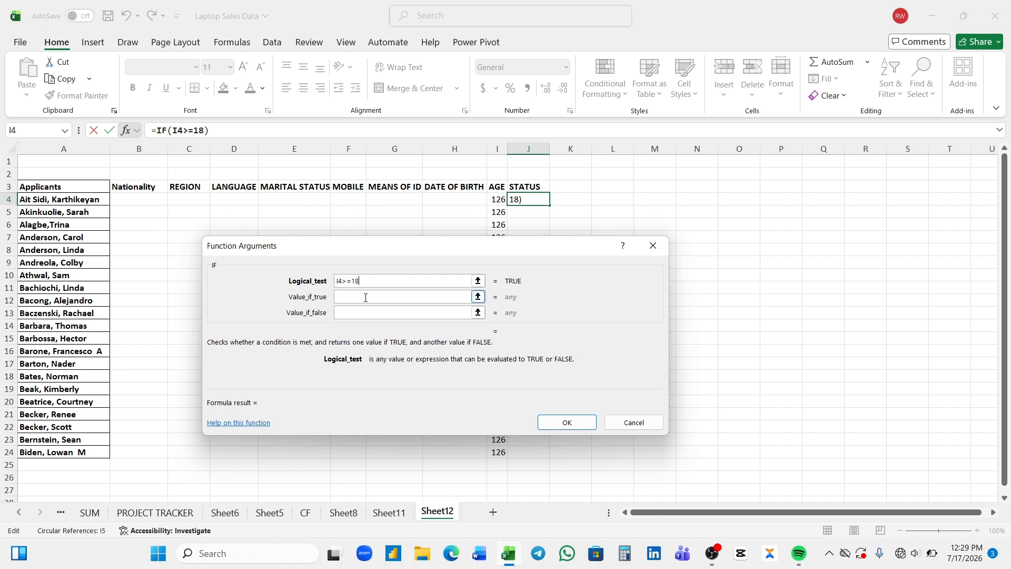
{"action": "left_click", "coordinate": [366, 297]}
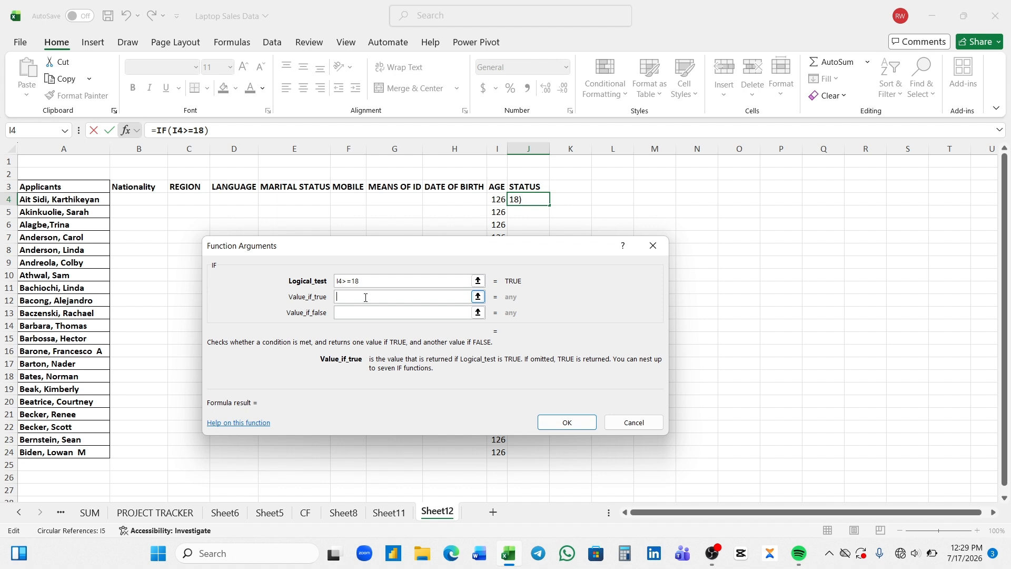
{"action": "type", "text": "ELIGIBLE"}
{"action": "left_click", "coordinate": [360, 311]}
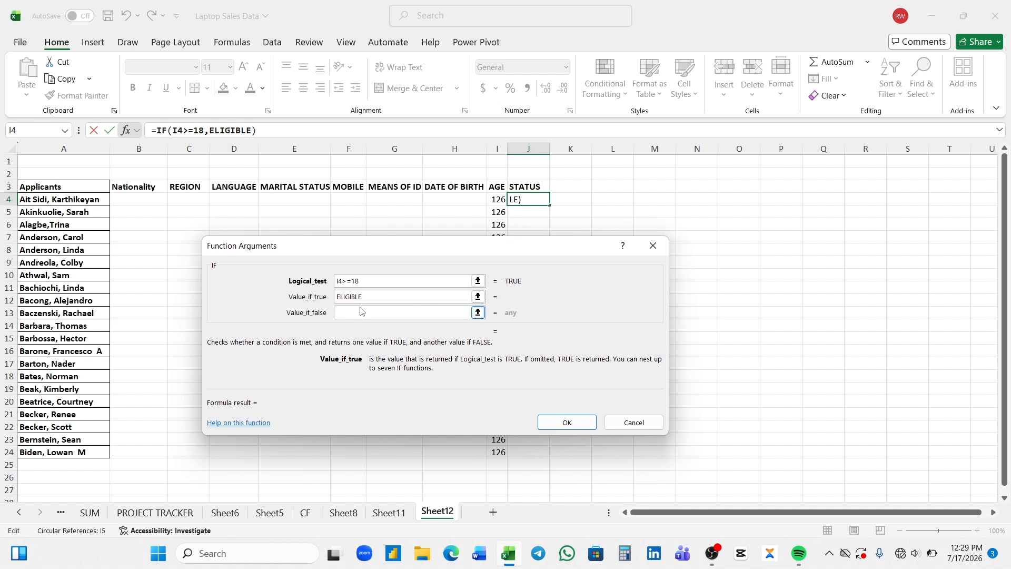
{"action": "left_click", "coordinate": [361, 311]}
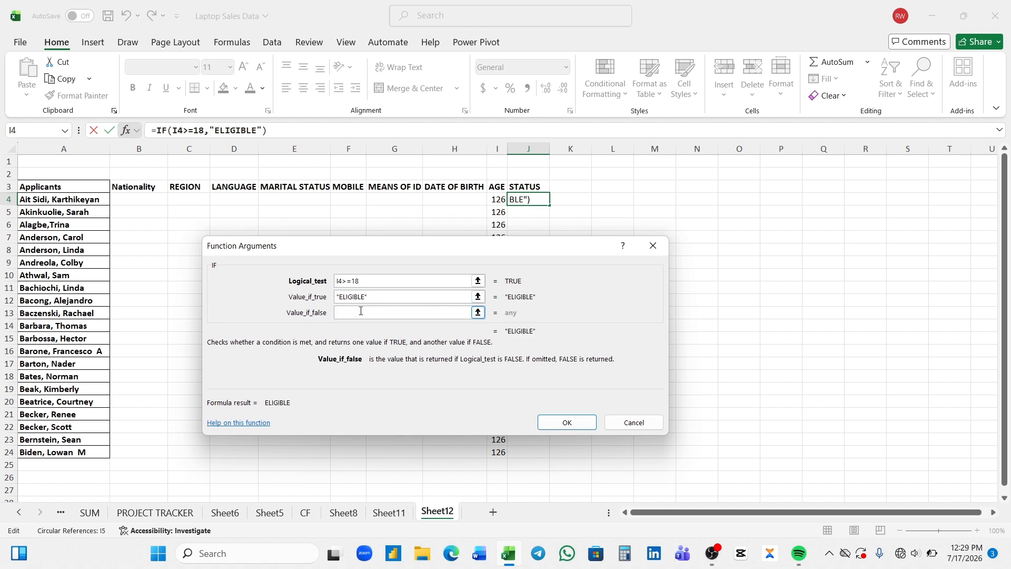
{"action": "type", "text": "INELIGI"}
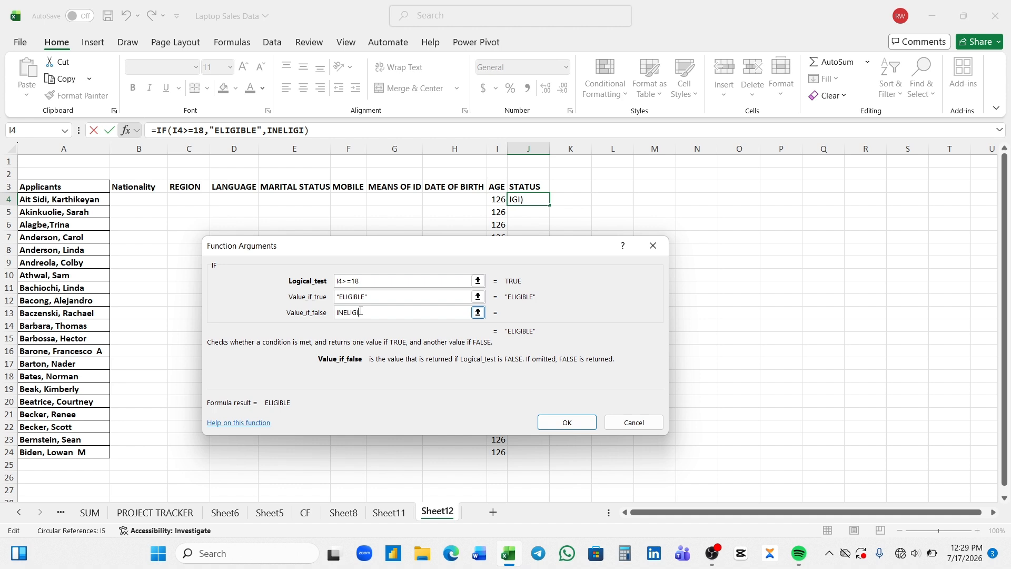
{"action": "type", "text": "BLE"}
Commit the IF status formula in J4 and fill it down to J24
{"action": "left_click", "coordinate": [552, 424]}
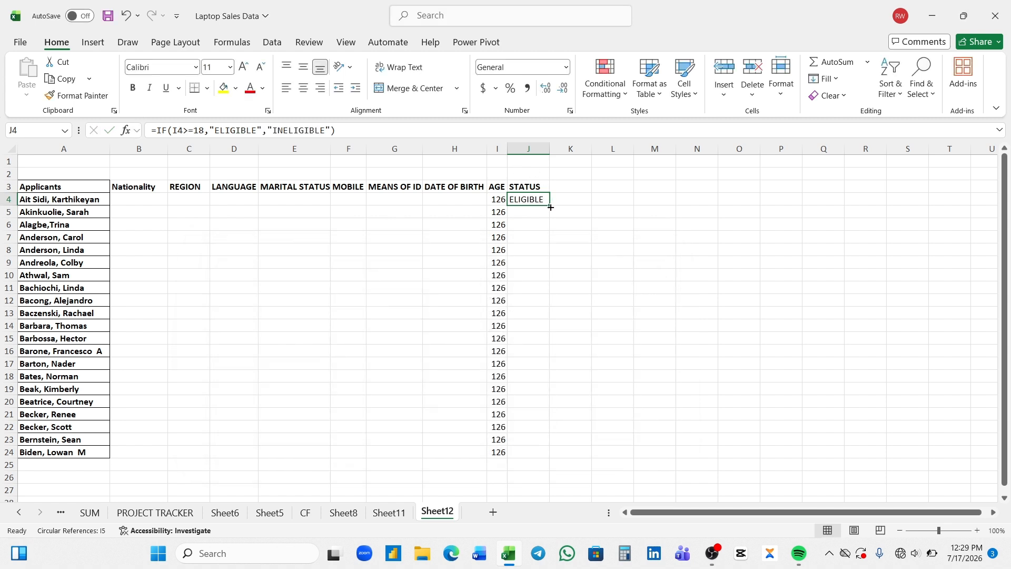
{"action": "left_click_drag", "start_coordinate": [551, 206], "coordinate": [551, 465]}
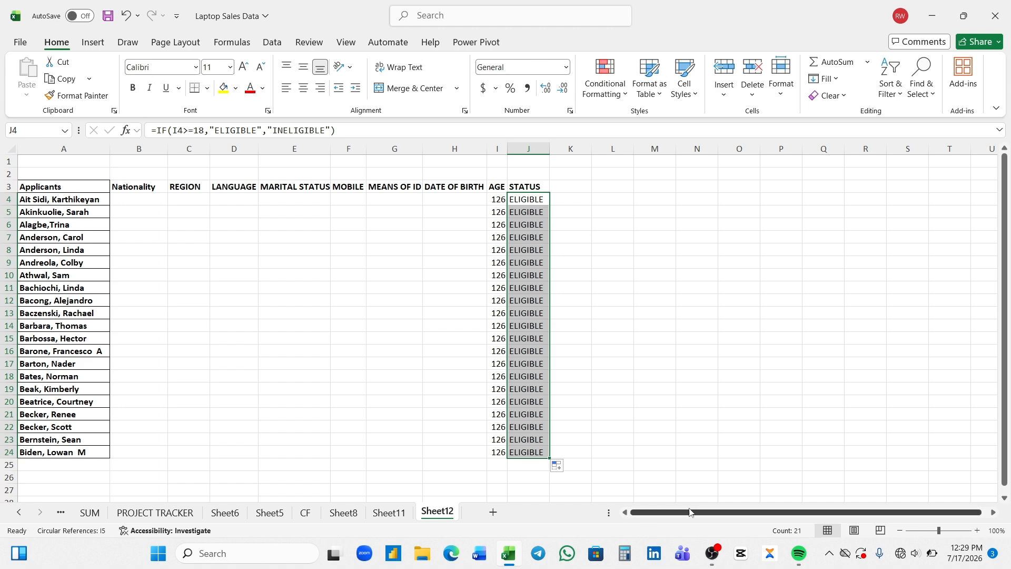
{"action": "left_click", "coordinate": [947, 531]}
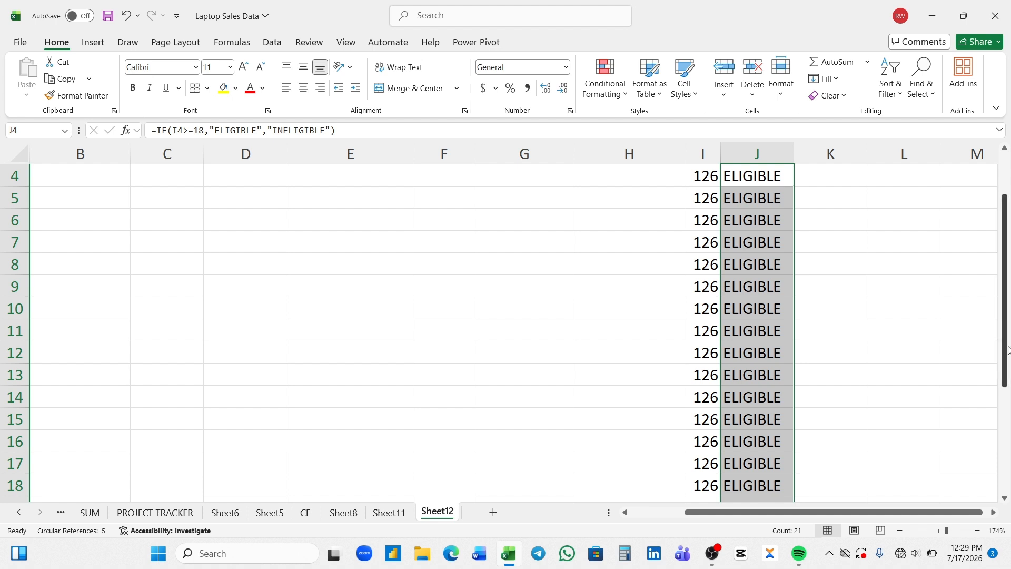
{"action": "left_click_drag", "start_coordinate": [1008, 349], "coordinate": [1001, 304]}
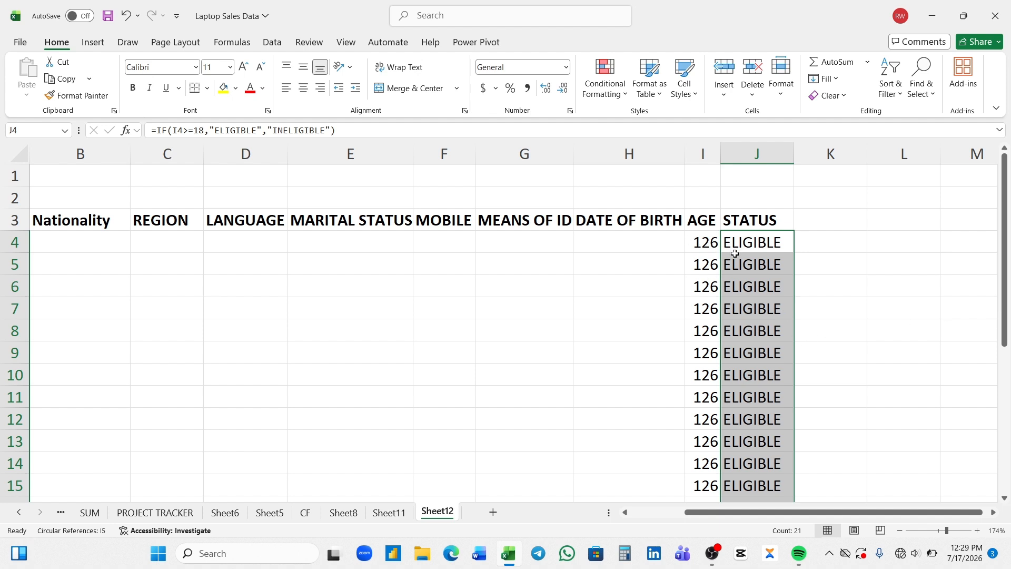
{"action": "left_click_drag", "start_coordinate": [807, 516], "coordinate": [711, 521]}
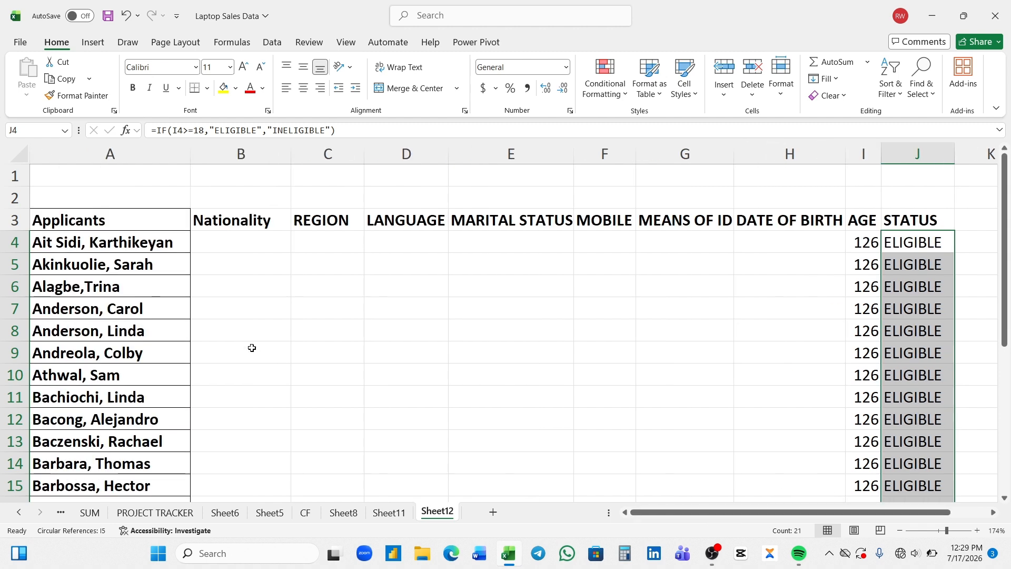
Set the first applicant's nationality NIGERIAN, region NORTH EAST, language TIV., and widen column C
{"action": "left_click", "coordinate": [243, 246]}
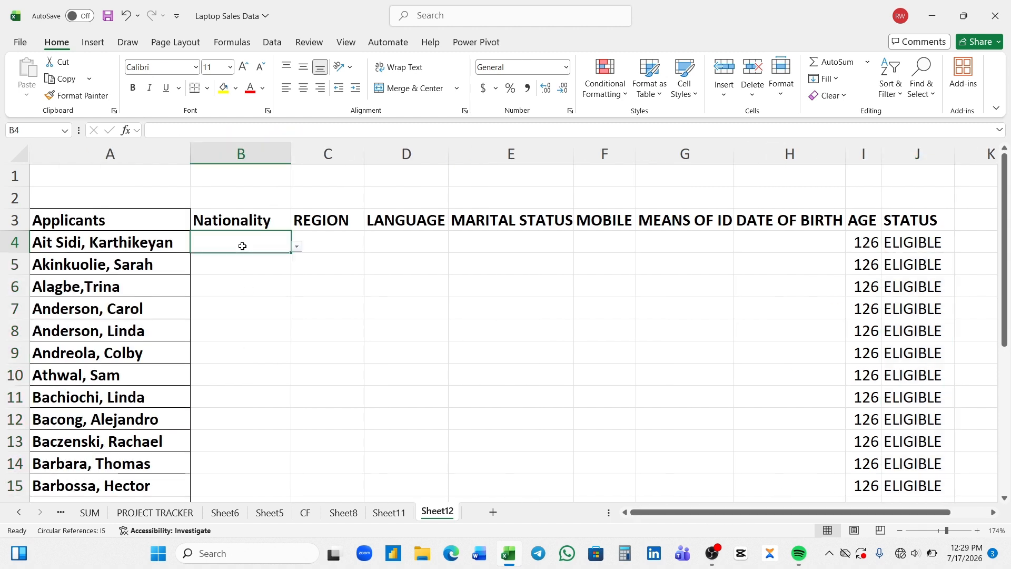
{"action": "left_click", "coordinate": [297, 247]}
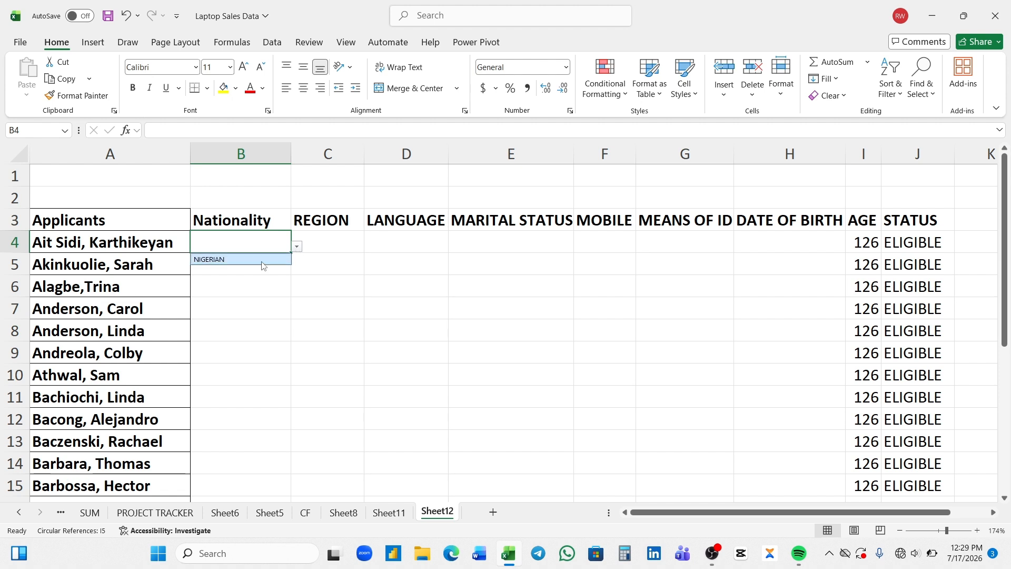
{"action": "left_click", "coordinate": [263, 265]}
{"action": "left_click", "coordinate": [320, 240]}
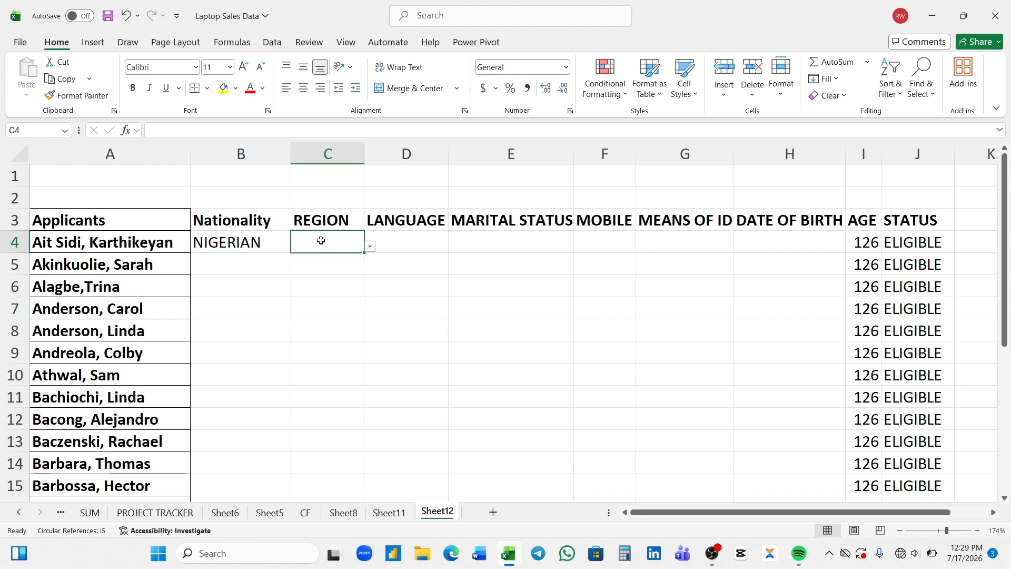
{"action": "left_click", "coordinate": [370, 247]}
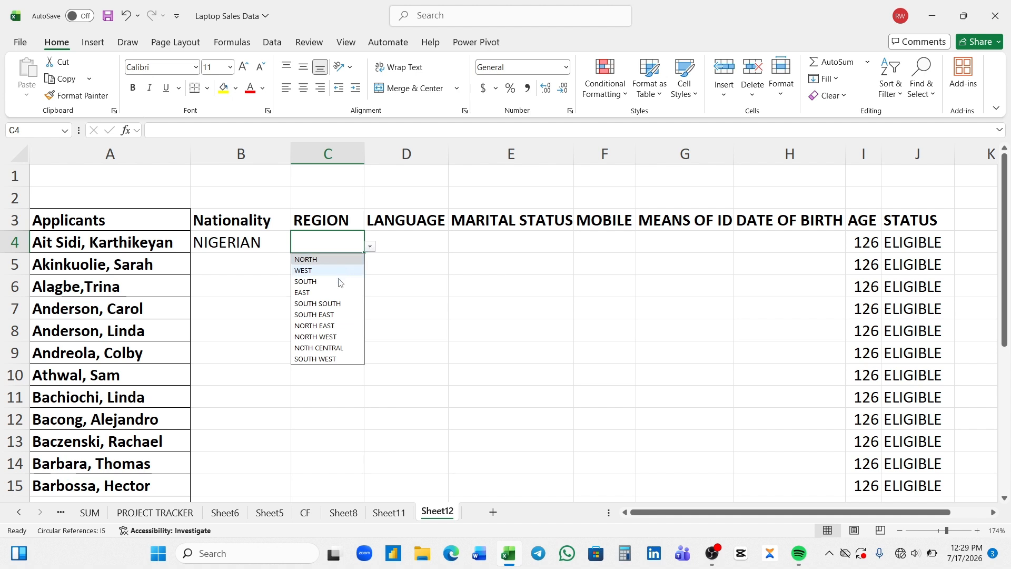
{"action": "left_click", "coordinate": [326, 329]}
{"action": "left_click", "coordinate": [413, 242]}
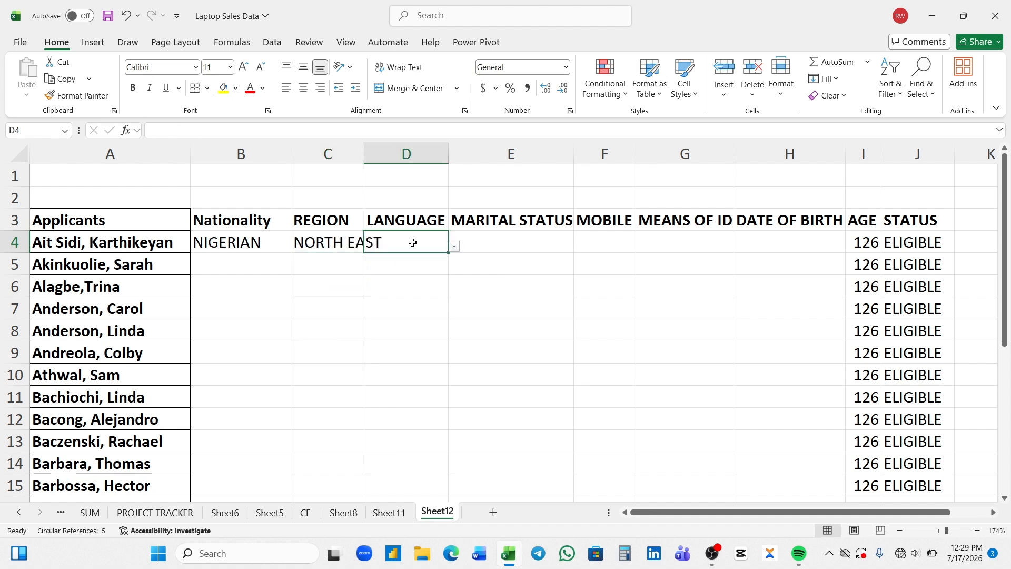
{"action": "left_click", "coordinate": [454, 247]}
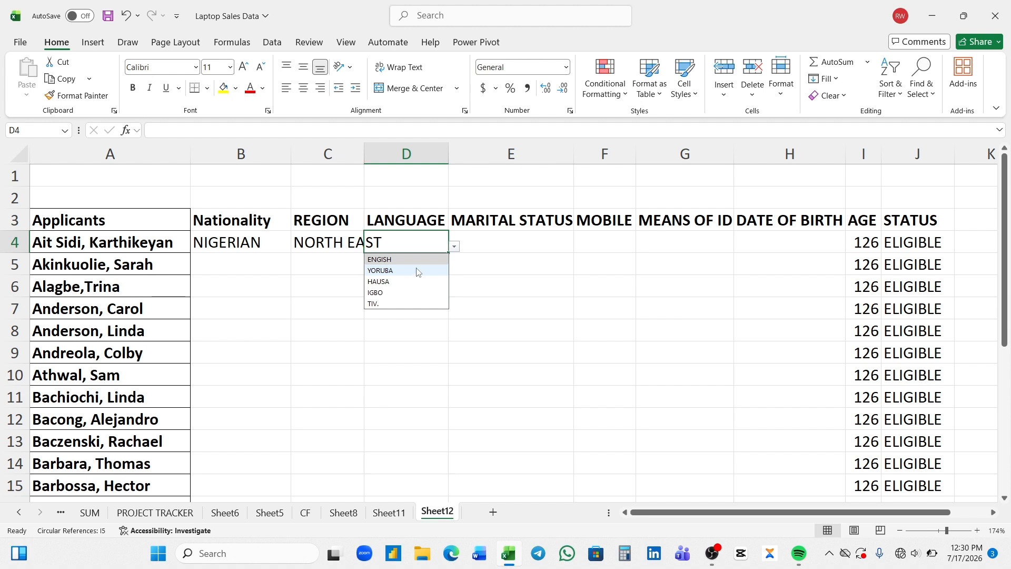
{"action": "left_click", "coordinate": [396, 303]}
{"action": "double_click", "coordinate": [364, 148]}
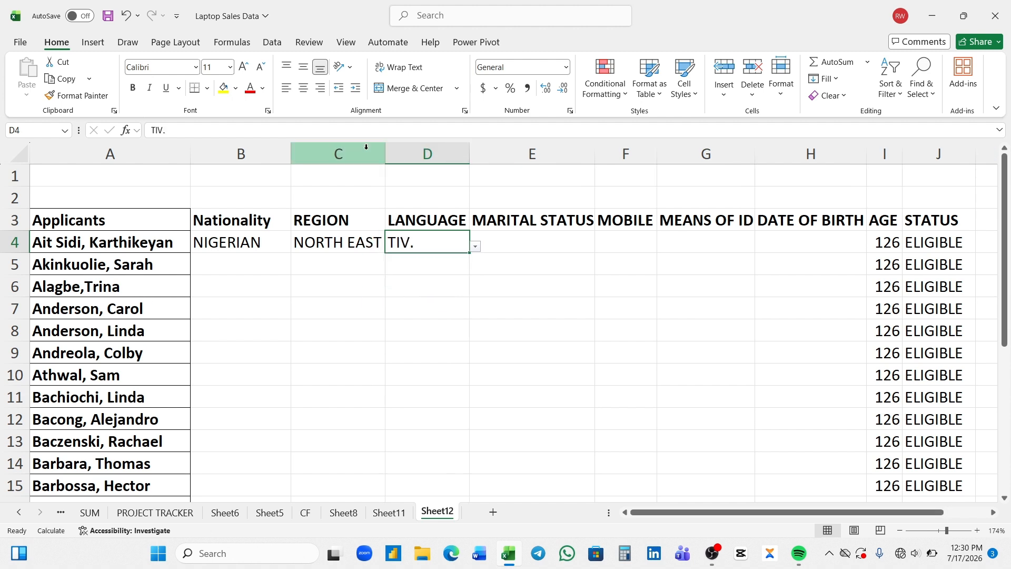
Give the first applicant marital status SINGLE, ID PVC and birth date 12/12/2004
{"action": "left_click", "coordinate": [526, 248]}
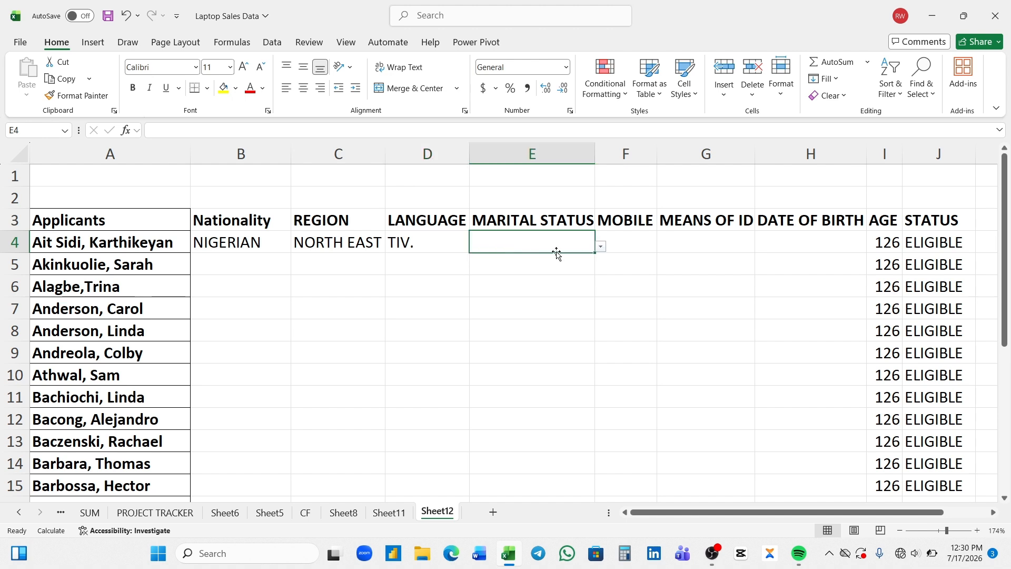
{"action": "left_click", "coordinate": [601, 247]}
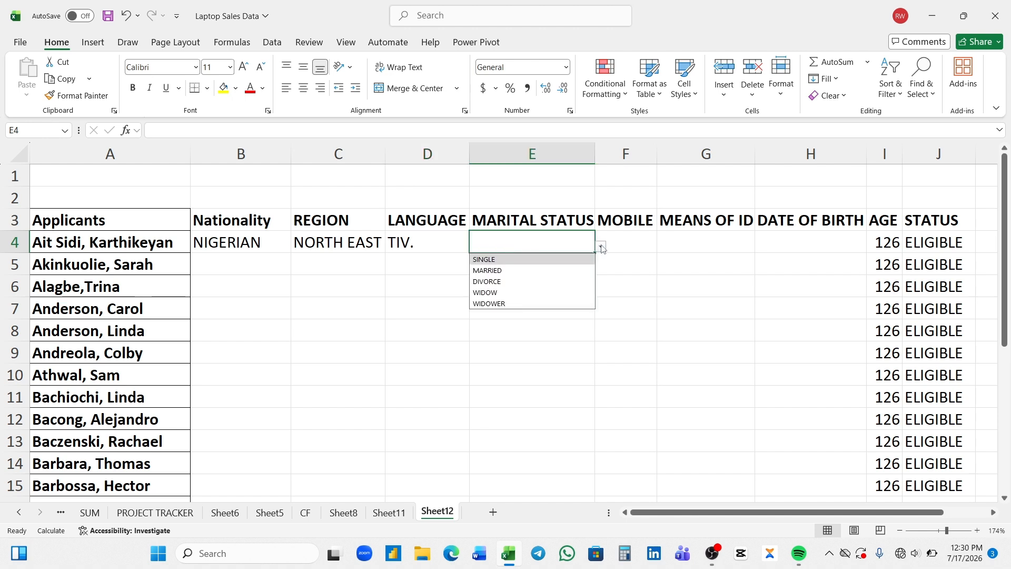
{"action": "left_click", "coordinate": [500, 261]}
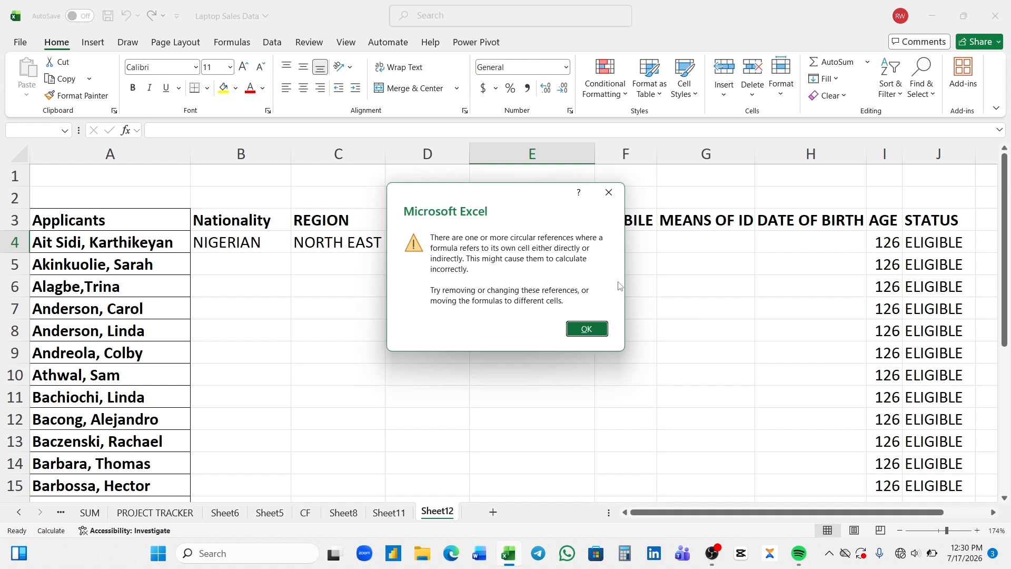
{"action": "left_click", "coordinate": [597, 328]}
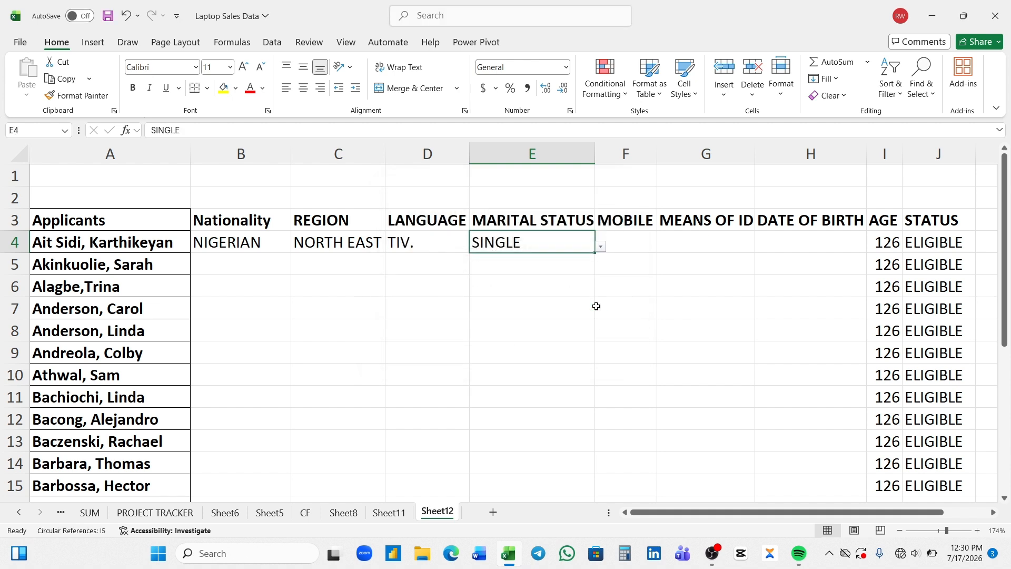
{"action": "left_click", "coordinate": [630, 235]}
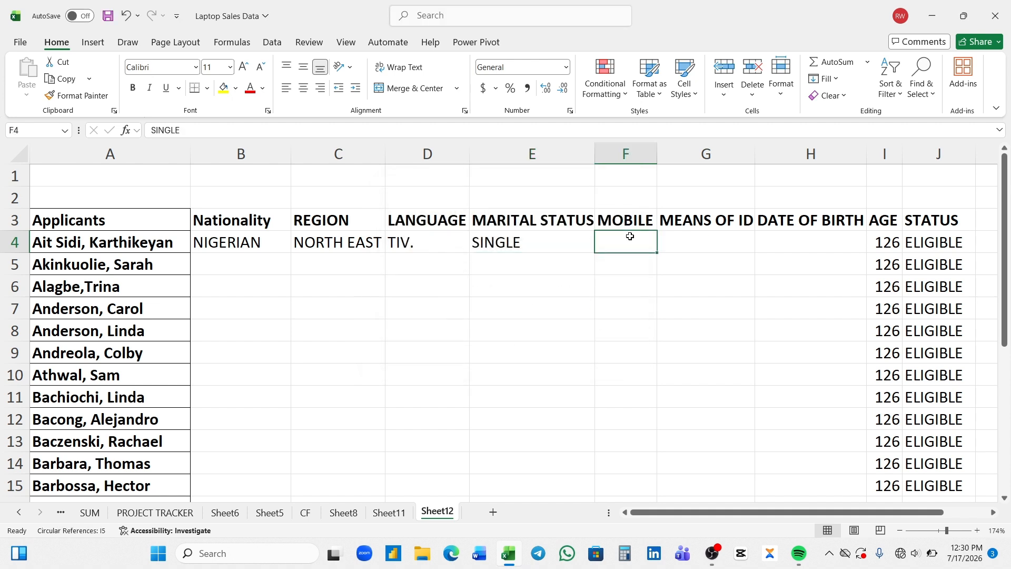
{"action": "left_click", "coordinate": [714, 236]}
{"action": "left_click", "coordinate": [760, 247]}
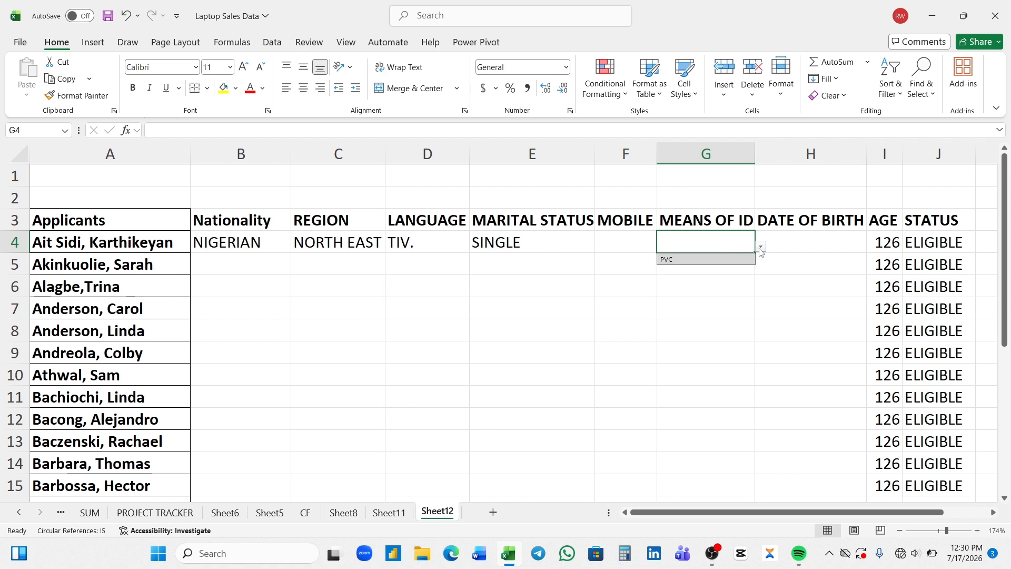
{"action": "left_click", "coordinate": [716, 259]}
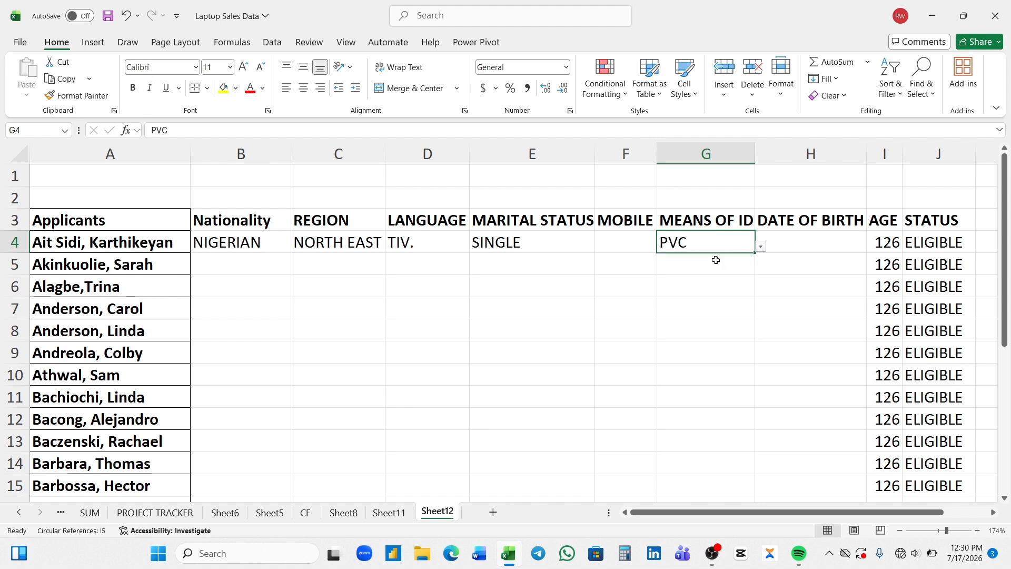
{"action": "left_click", "coordinate": [781, 243]}
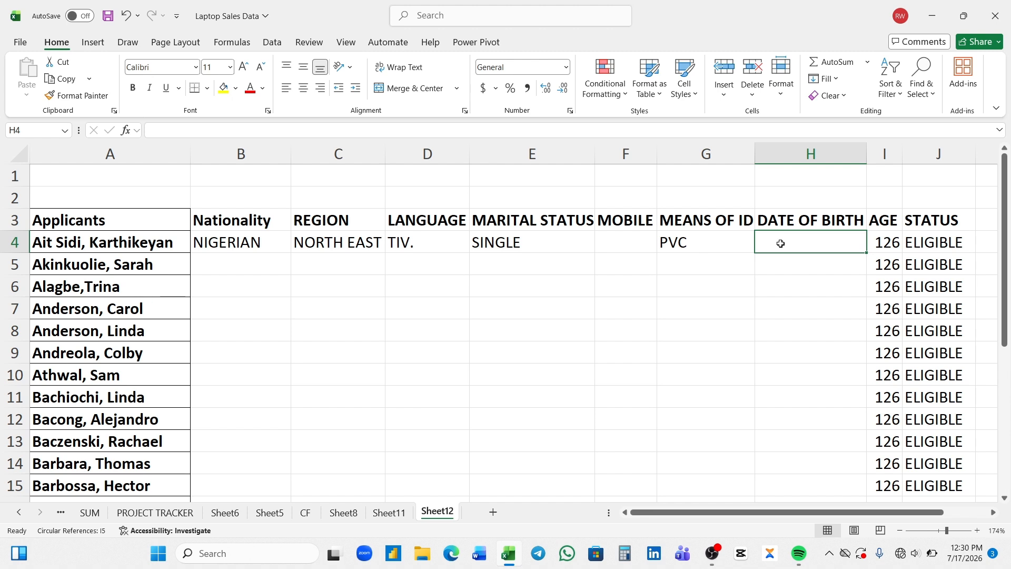
{"action": "type", "text": "12/12"}
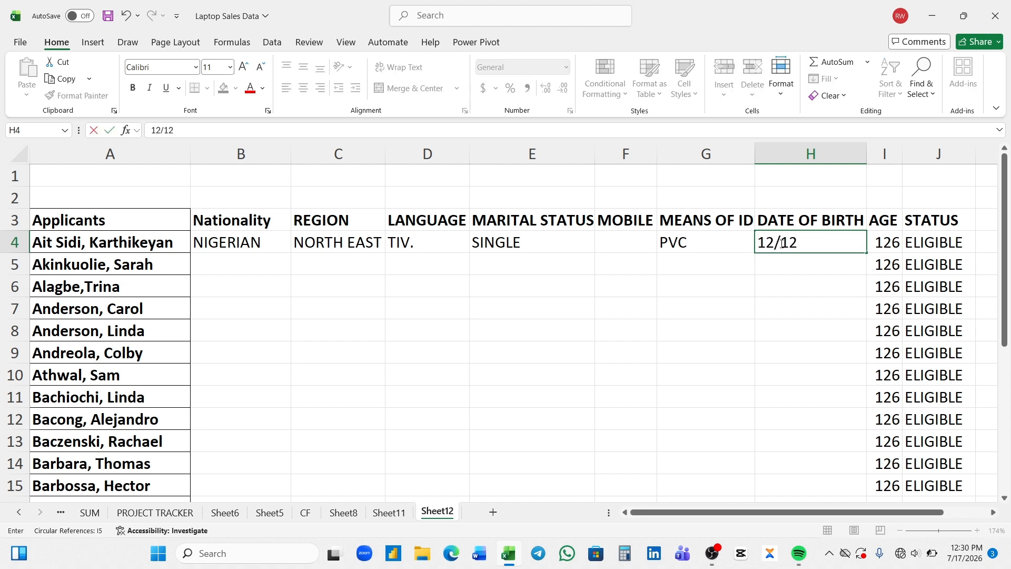
{"action": "type", "text": "/2004"}
{"action": "key", "text": "Return"}
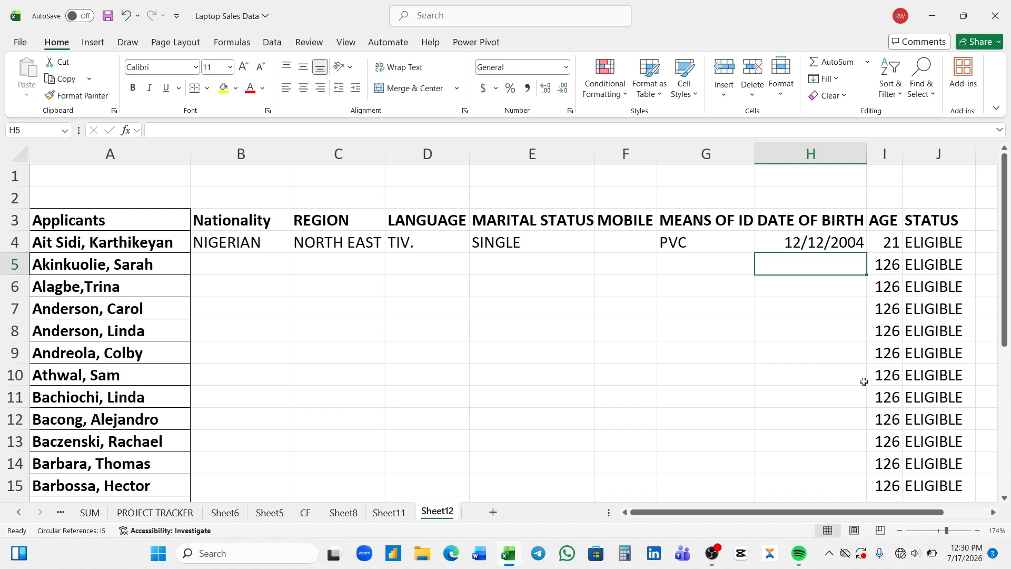
Pick NIGERIAN, WEST and YORUBA for the second applicant's nationality, region and language
{"action": "left_click", "coordinate": [264, 270]}
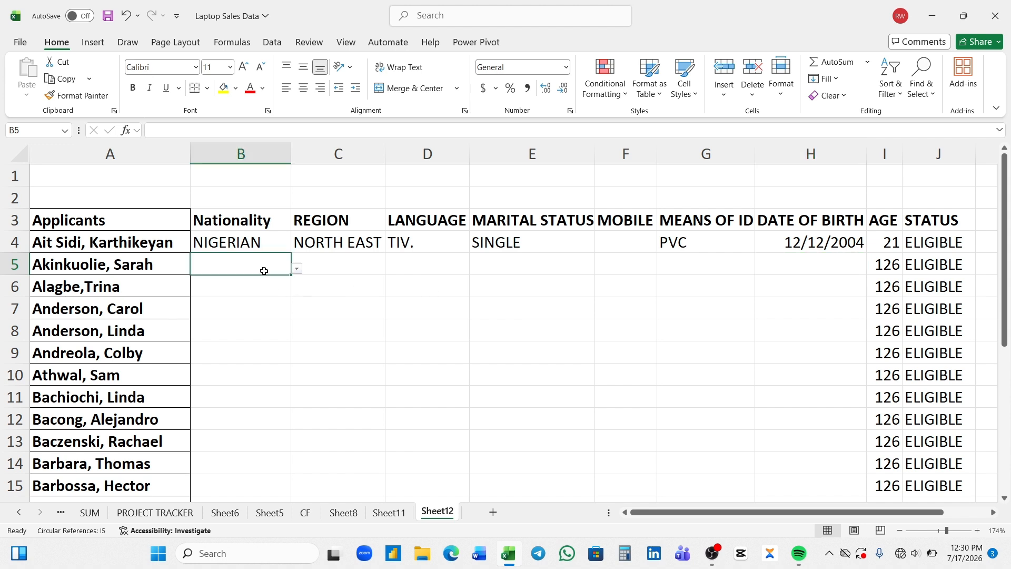
{"action": "left_click", "coordinate": [297, 269]}
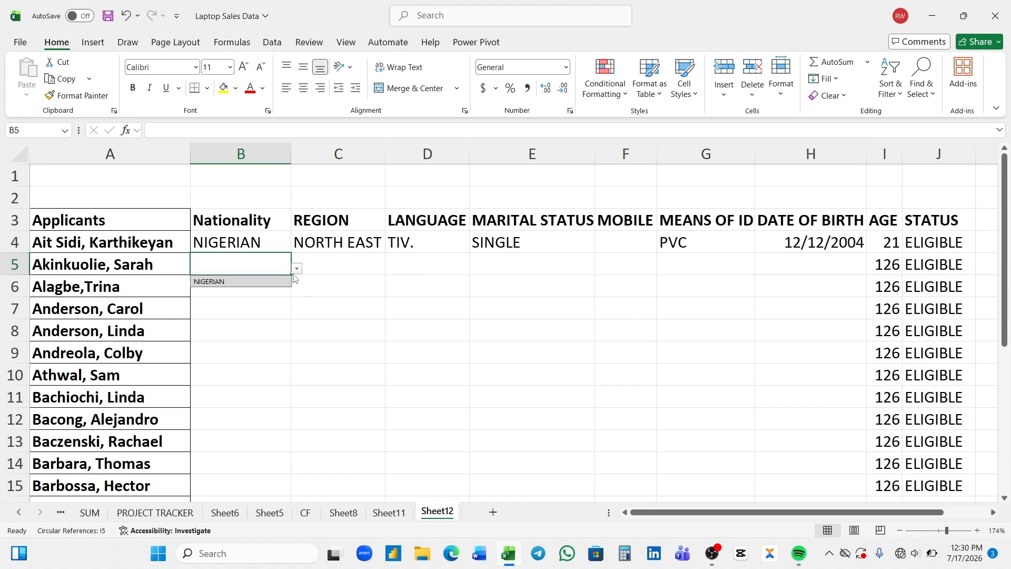
{"action": "left_click", "coordinate": [277, 282]}
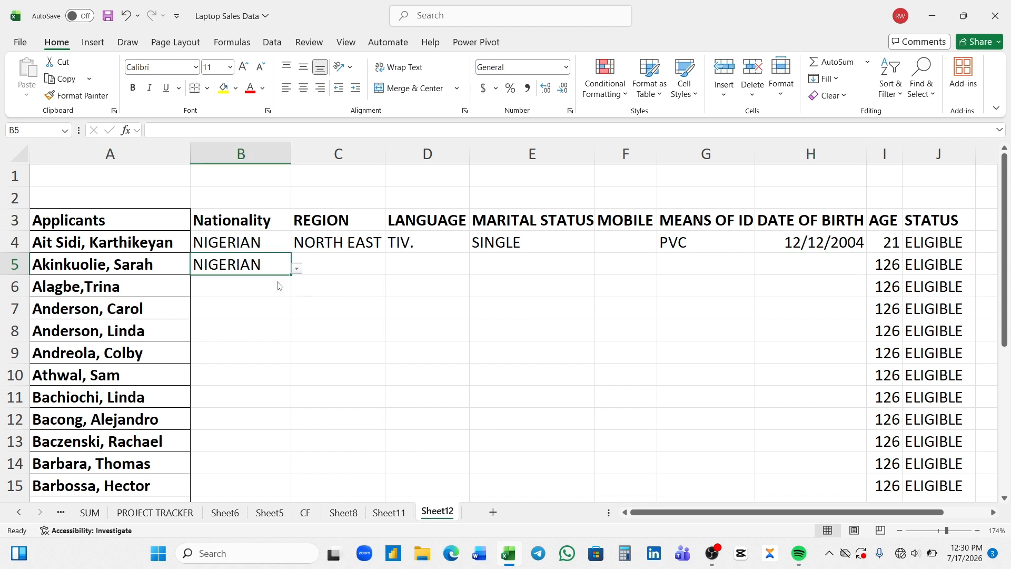
{"action": "left_click", "coordinate": [340, 266]}
{"action": "left_click", "coordinate": [390, 270]}
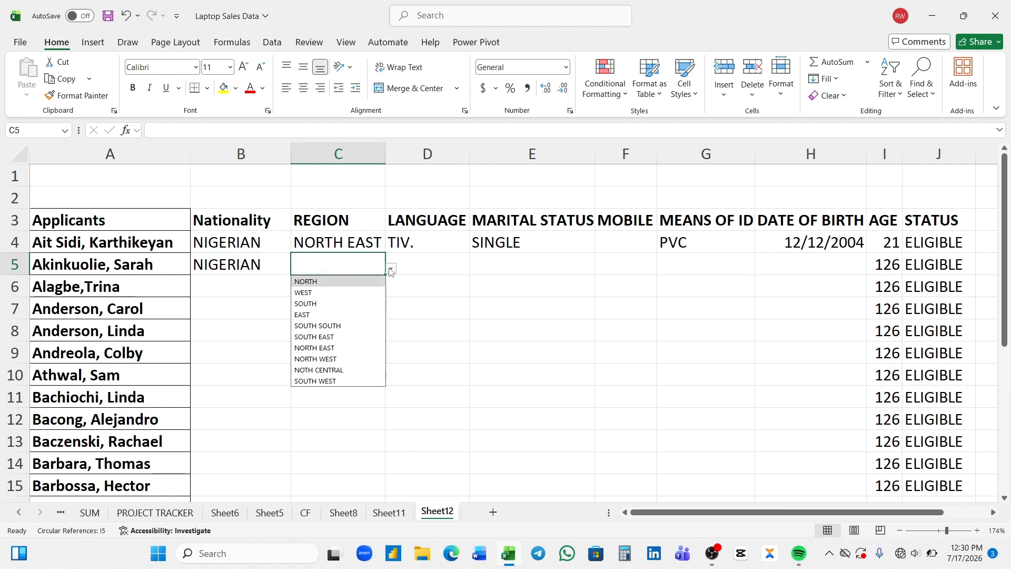
{"action": "left_click", "coordinate": [310, 294]}
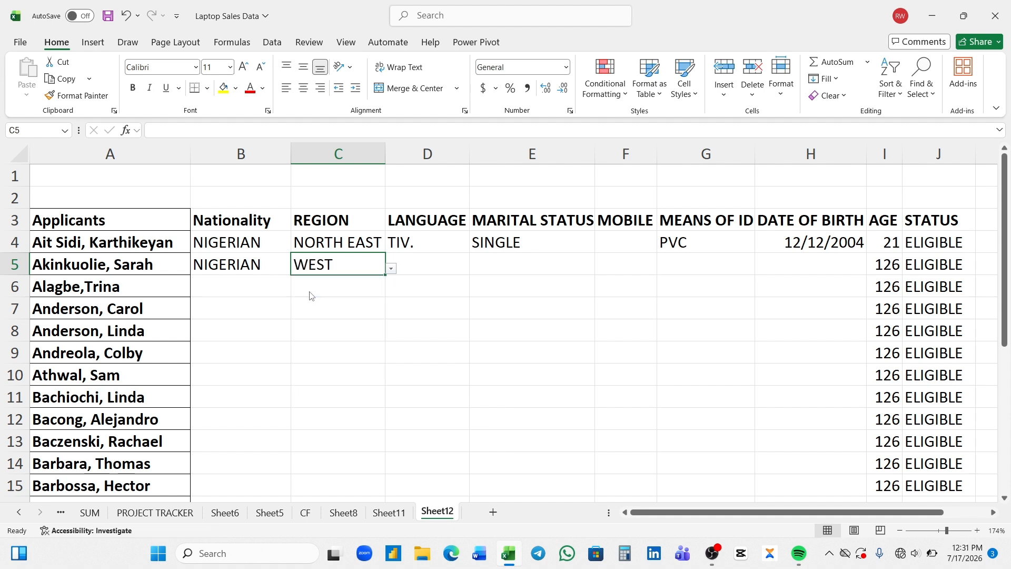
{"action": "left_click", "coordinate": [422, 262]}
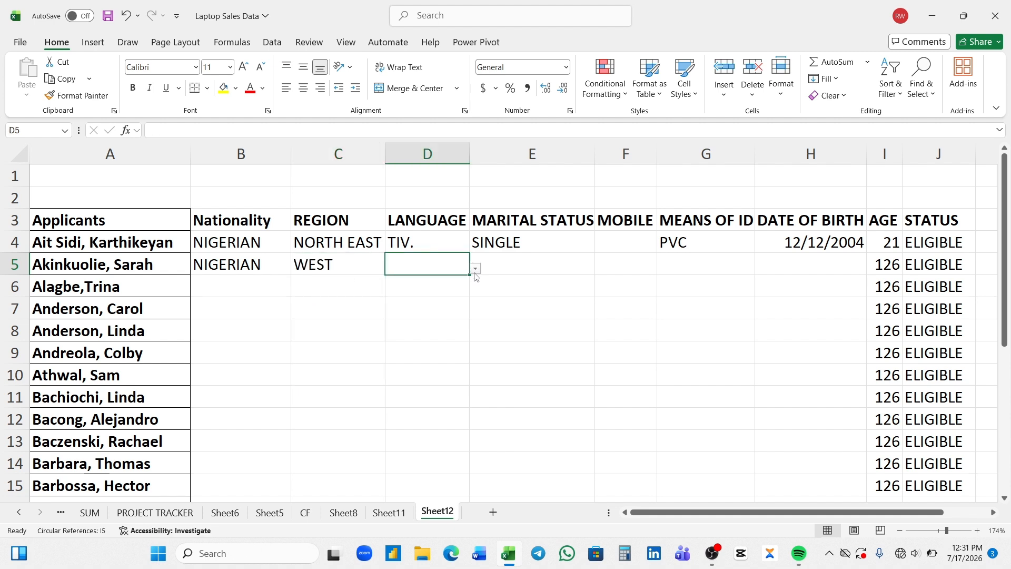
{"action": "left_click", "coordinate": [477, 276]}
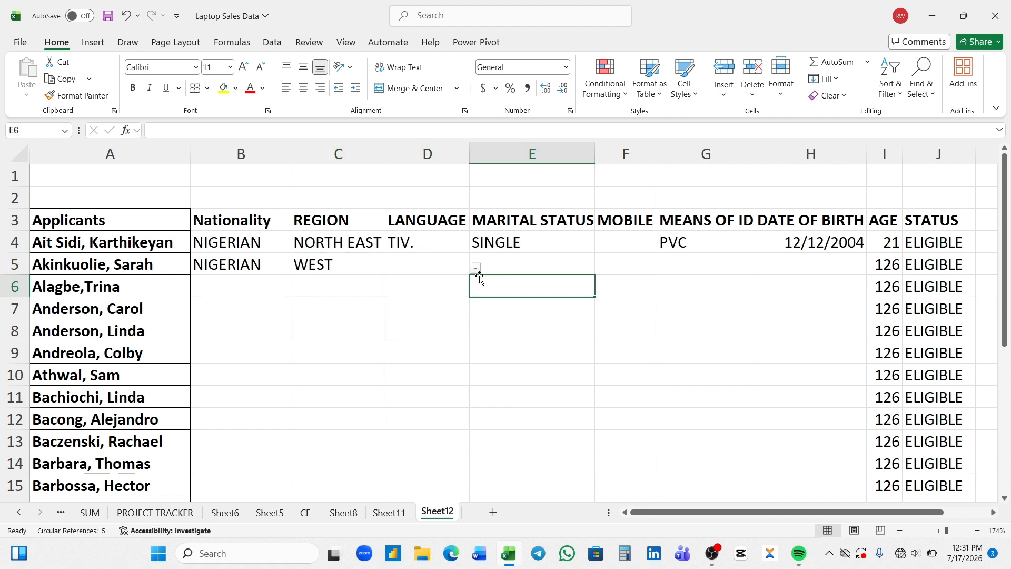
{"action": "left_click", "coordinate": [454, 266]}
{"action": "left_click", "coordinate": [475, 269]}
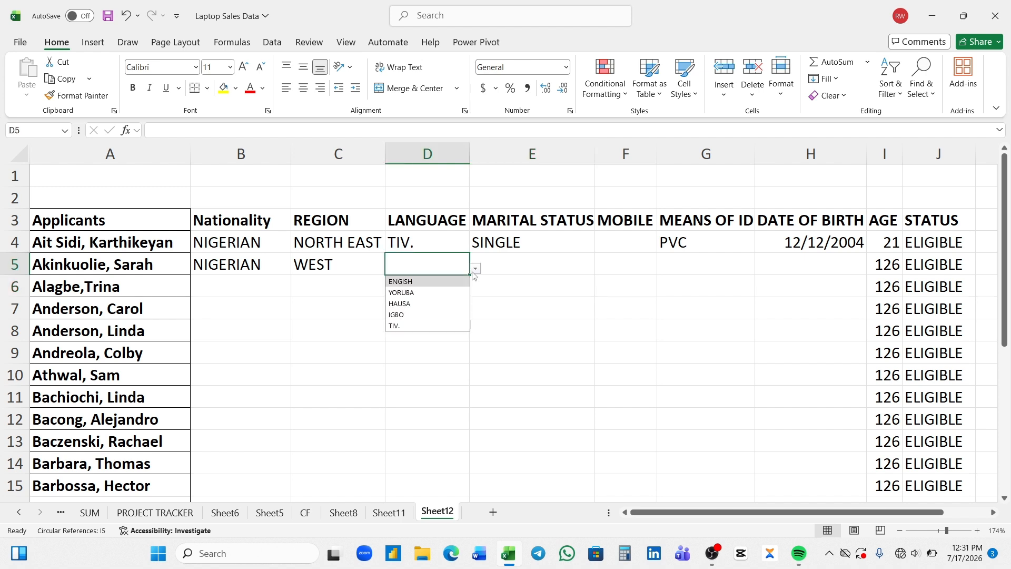
{"action": "left_click", "coordinate": [434, 293]}
Set the second applicant's marital status to MARRIED and means of ID to PVC
{"action": "left_click", "coordinate": [533, 262]}
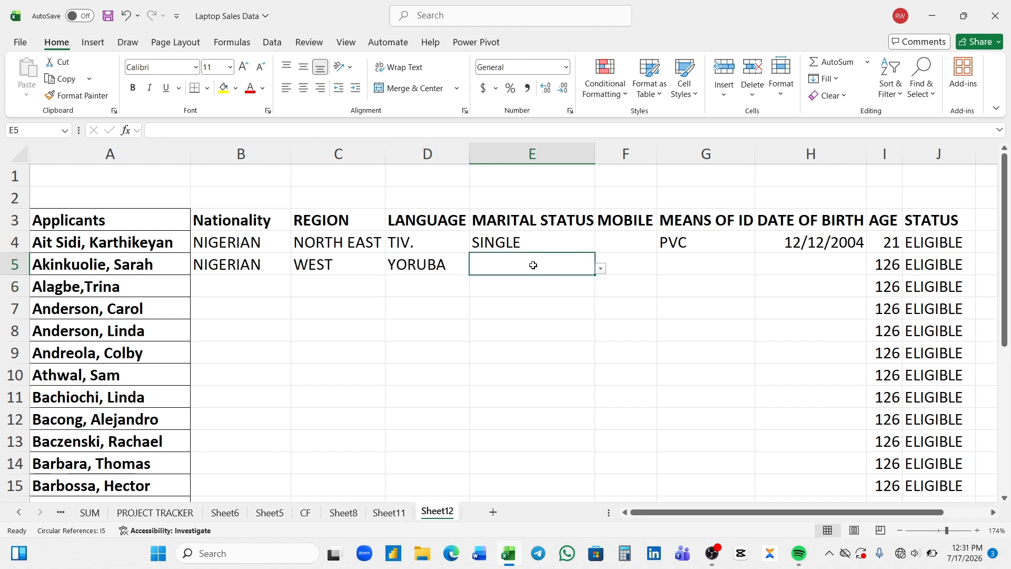
{"action": "left_click", "coordinate": [603, 269]}
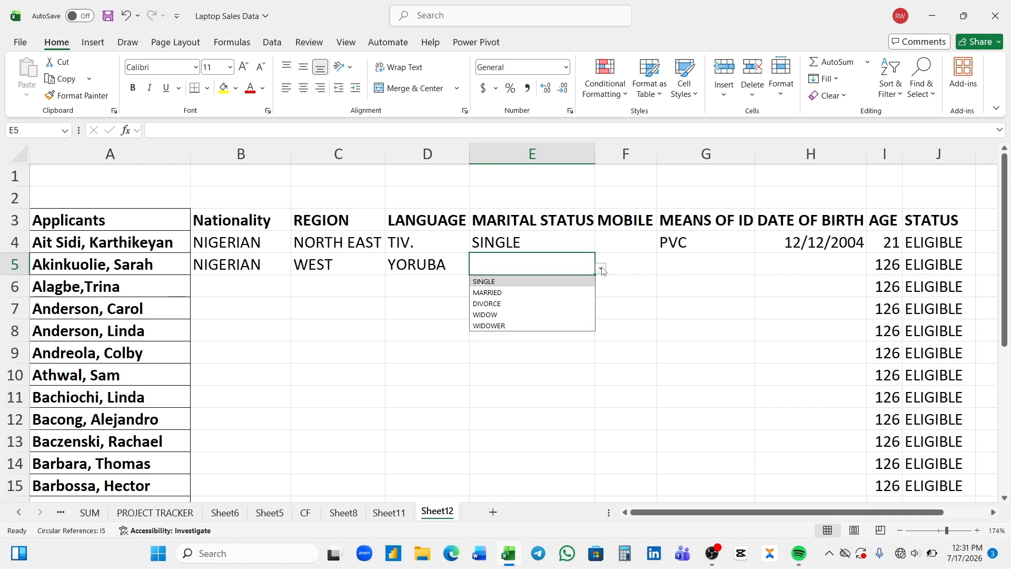
{"action": "left_click", "coordinate": [525, 293]}
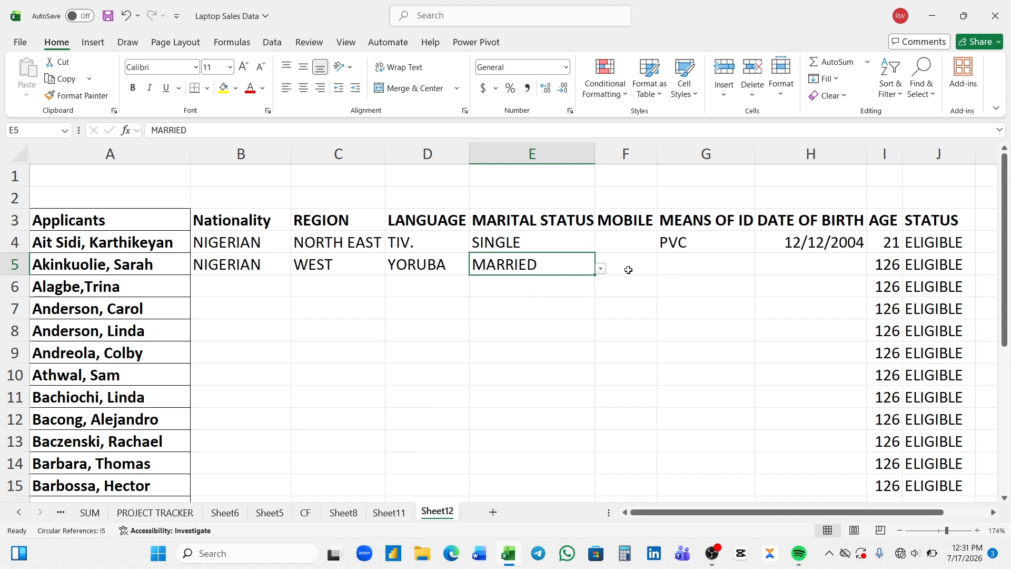
{"action": "left_click", "coordinate": [687, 262]}
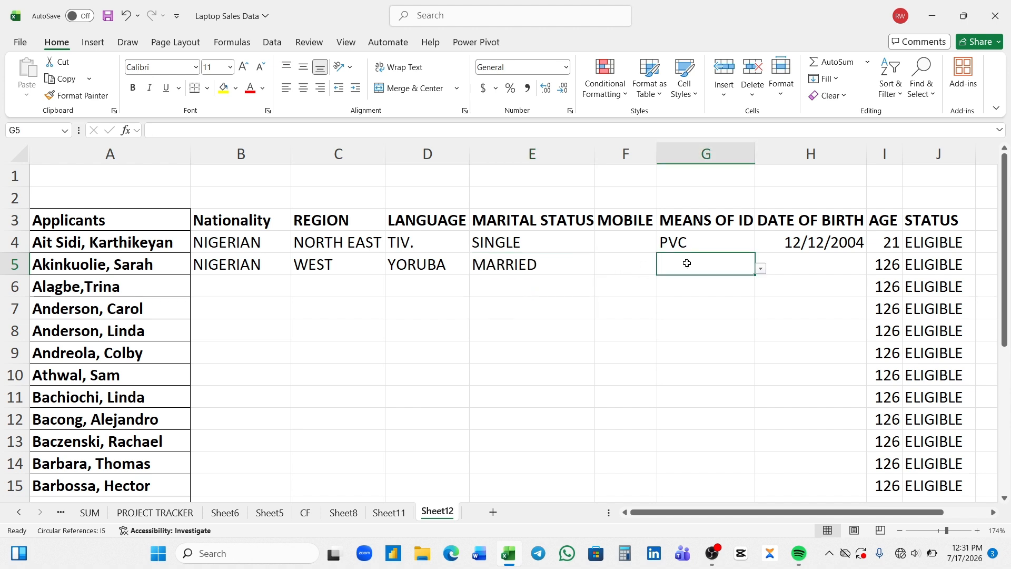
{"action": "left_click", "coordinate": [760, 270]}
{"action": "left_click", "coordinate": [718, 282]}
{"action": "left_click", "coordinate": [795, 263]}
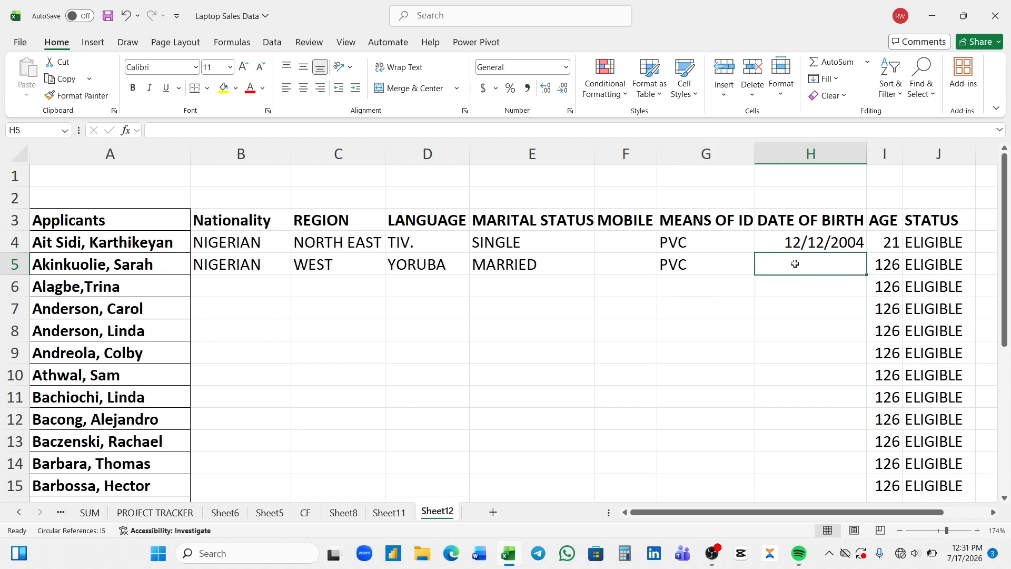
{"action": "type", "text": "1/"}
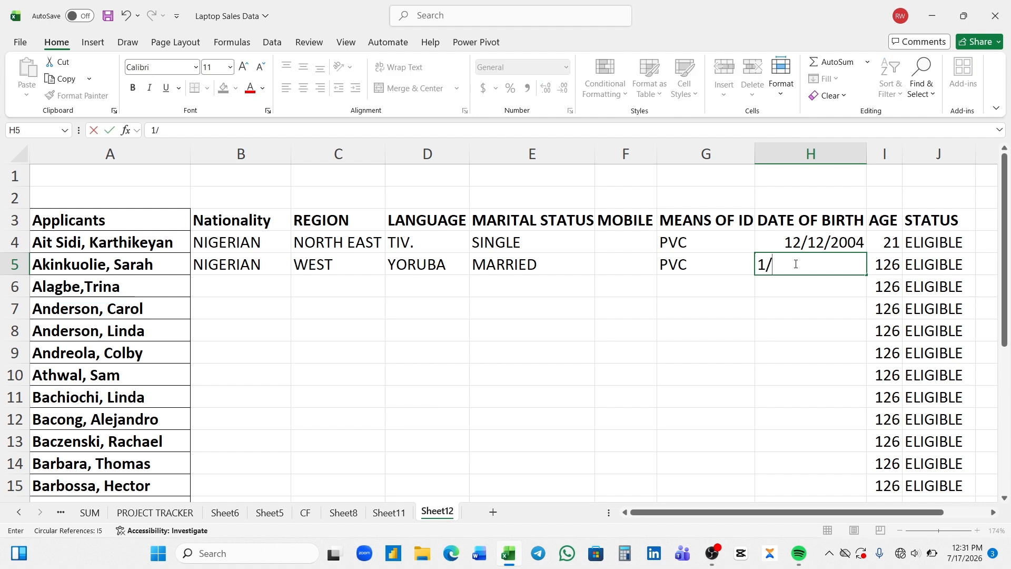
{"action": "type", "text": "12/2009"}
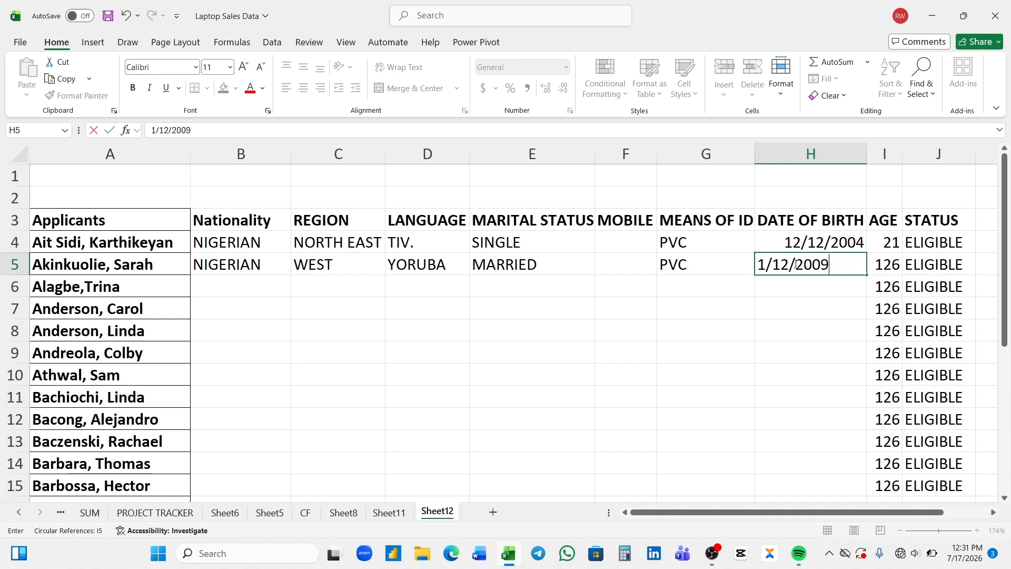
{"action": "key", "text": "Return"}
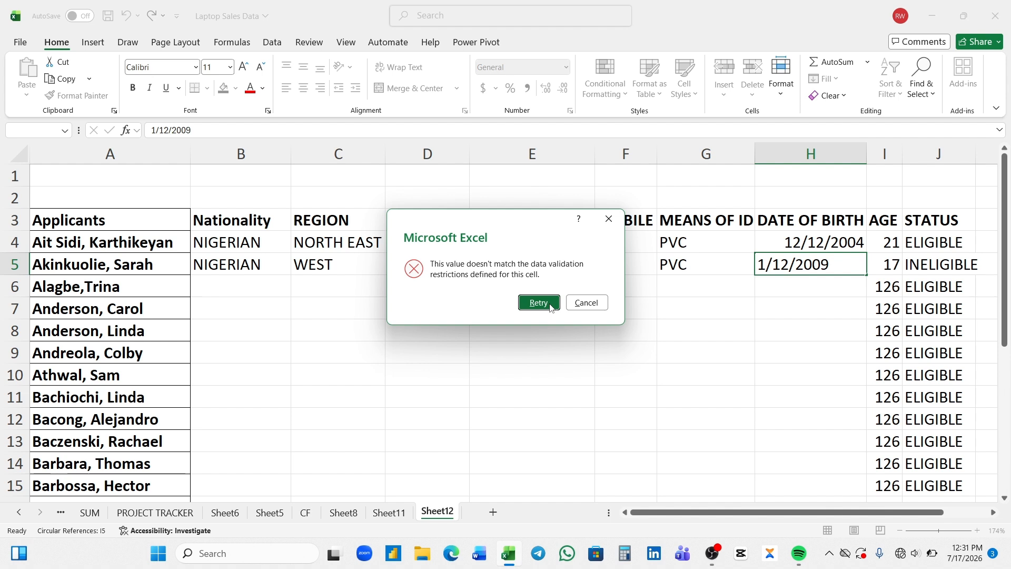
{"action": "left_click", "coordinate": [576, 301]}
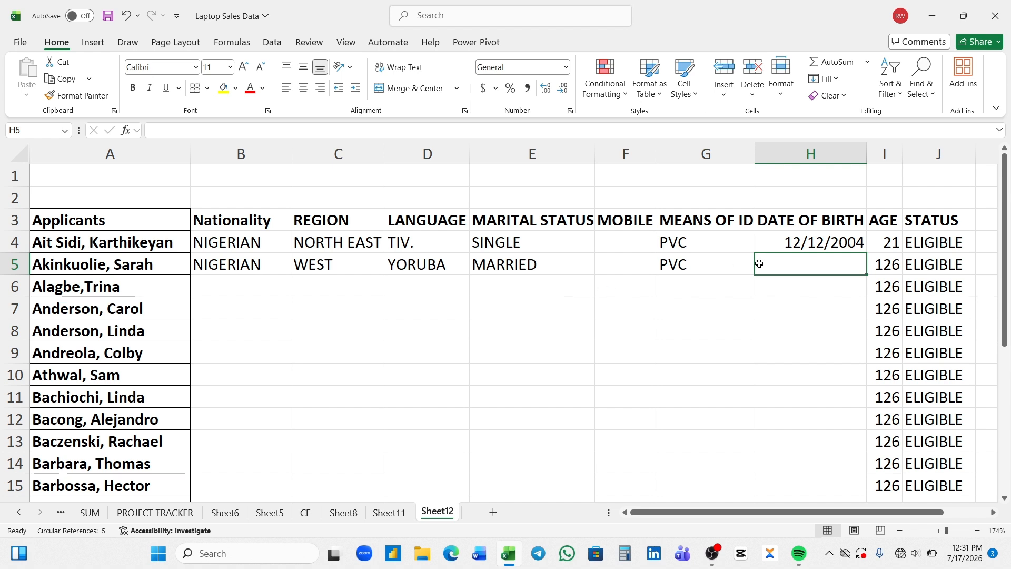
{"action": "type", "text": "1"}
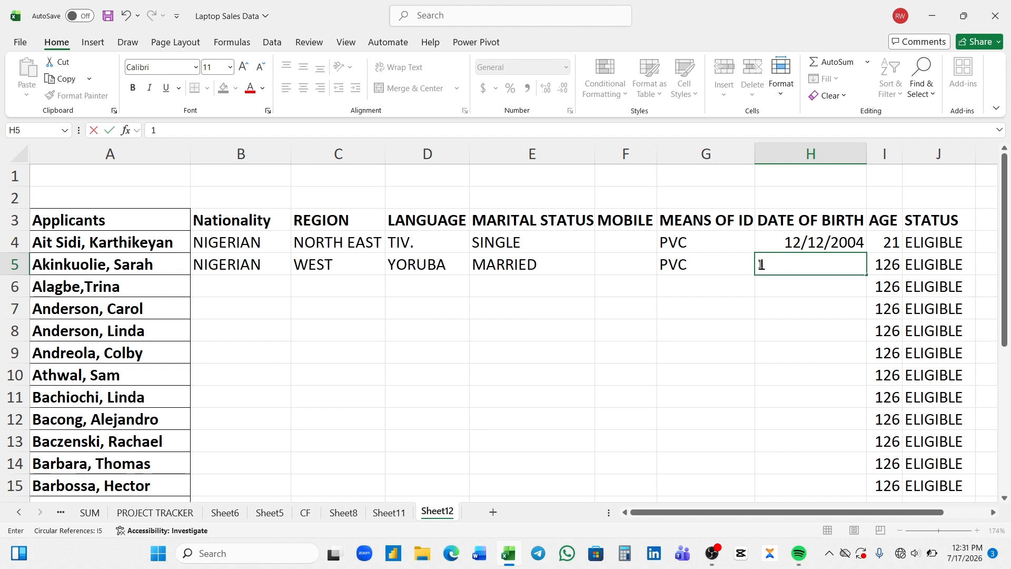
{"action": "type", "text": "/12/2009"}
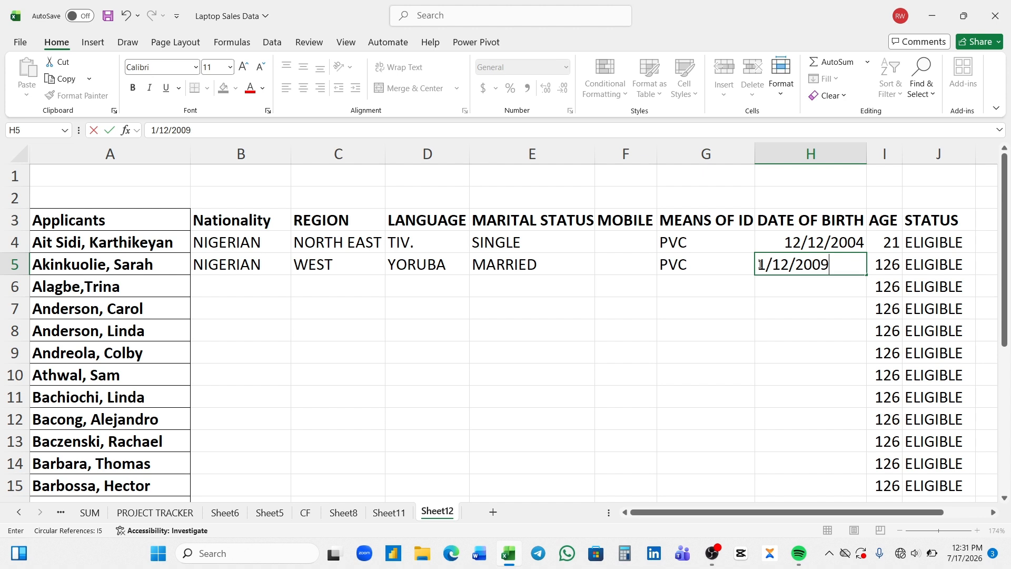
{"action": "key", "text": "Return"}
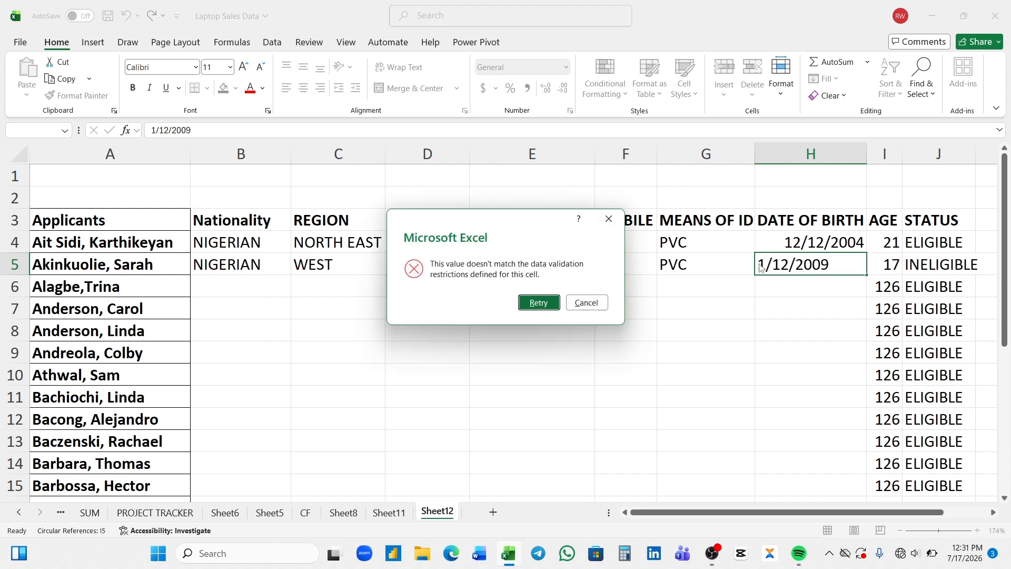
{"action": "left_click", "coordinate": [542, 304]}
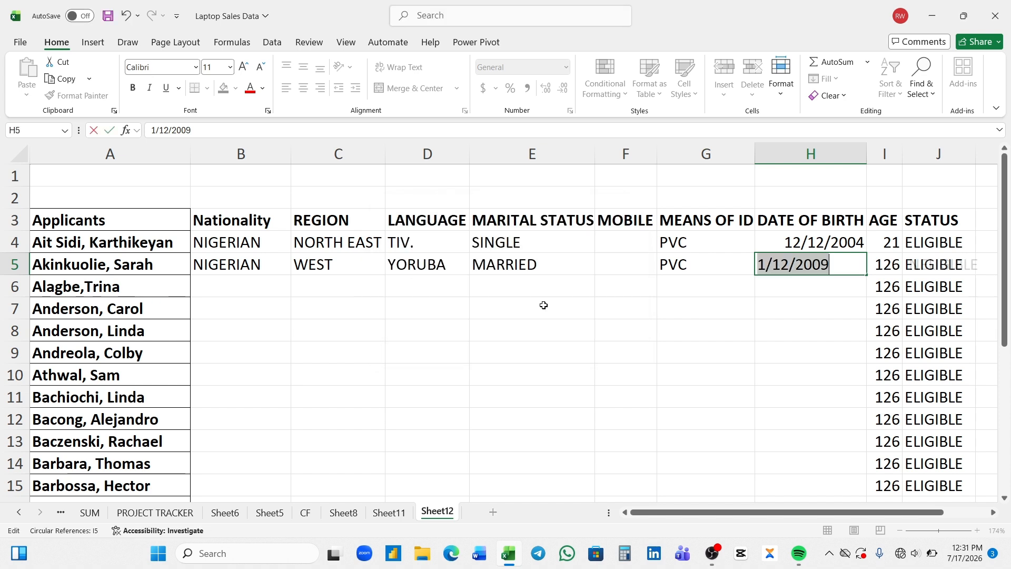
{"action": "key", "text": "Return"}
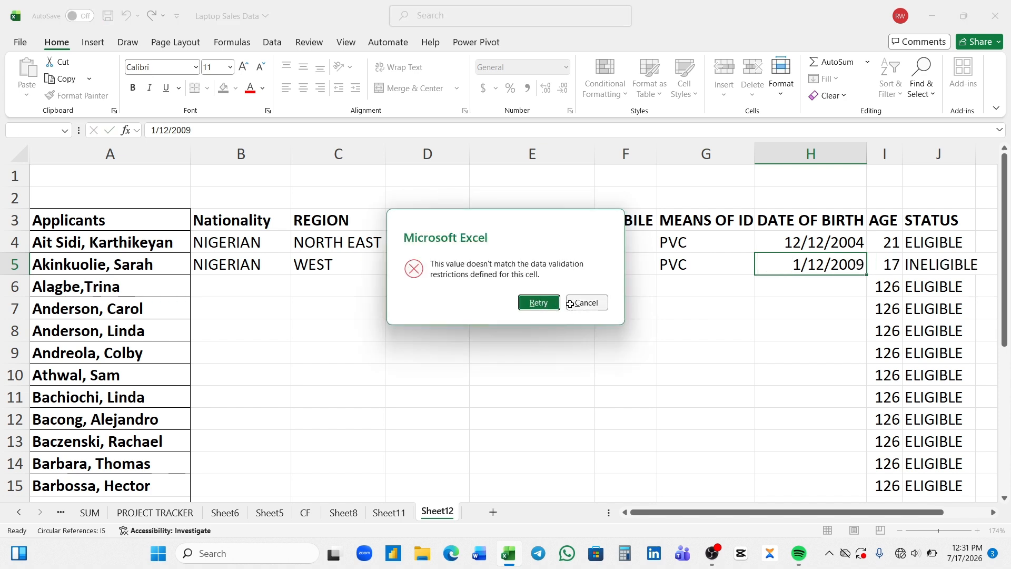
{"action": "left_click", "coordinate": [569, 303]}
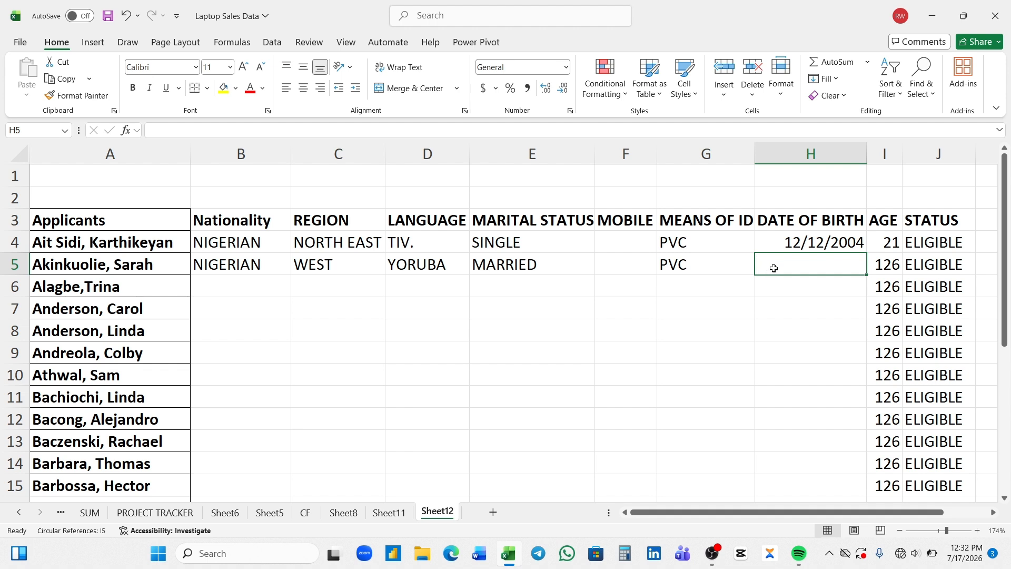
Enter 8/9/1992 as the row 5 applicant's date of birth in H5, making their age 33
{"action": "type", "text": "12"}
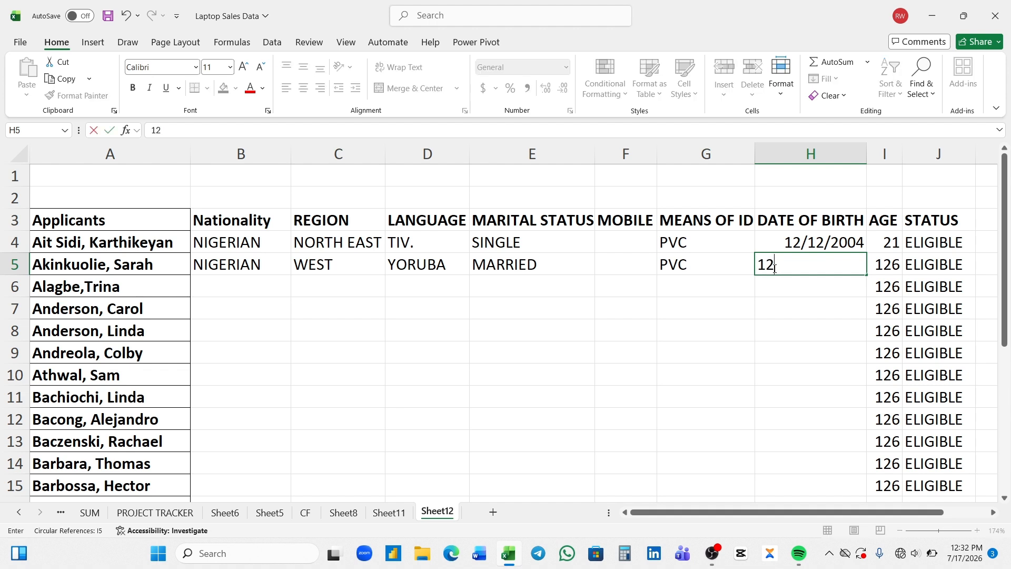
{"action": "key", "text": "BackSpace"}
{"action": "key", "text": "BackSpace"}
{"action": "type", "text": "8"}
{"action": "type", "text": "/0"}
{"action": "key", "text": "BackSpace"}
{"action": "type", "text": "9/1992"}
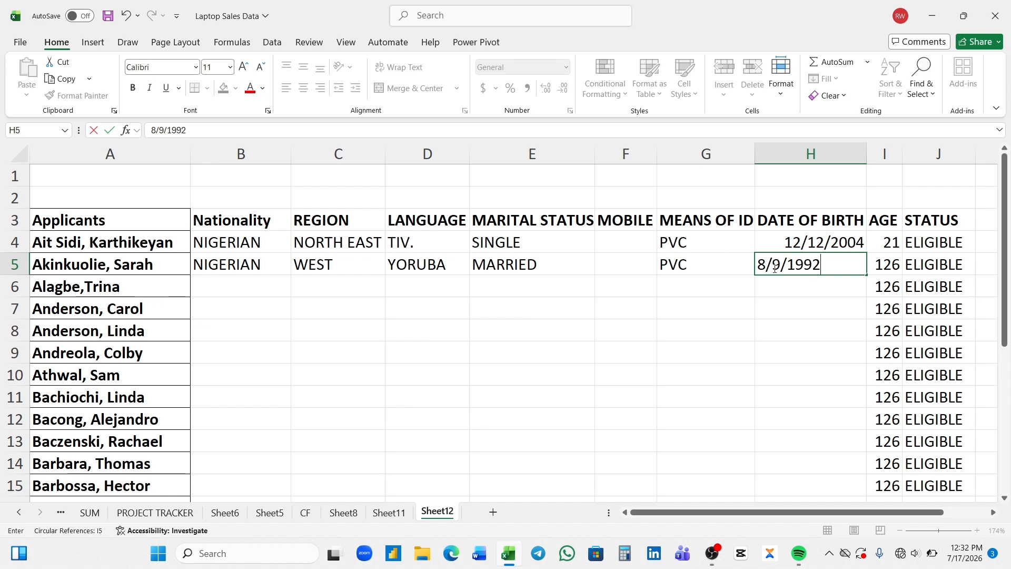
{"action": "key", "text": "Return"}
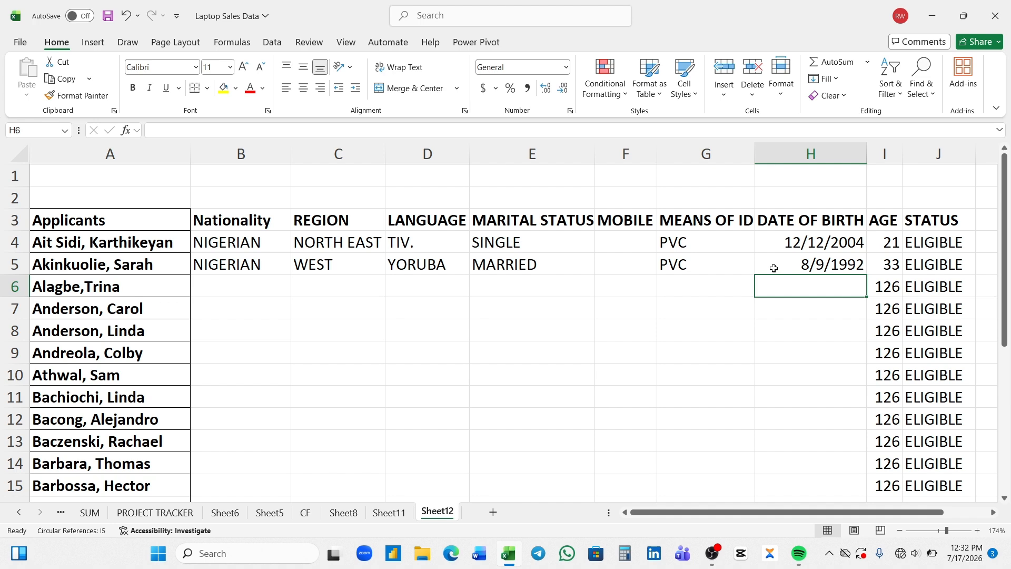
Convert the Sheet12 applicant range A3:J24 into a banded table with headers (Table8)
{"action": "left_click", "coordinate": [398, 517]}
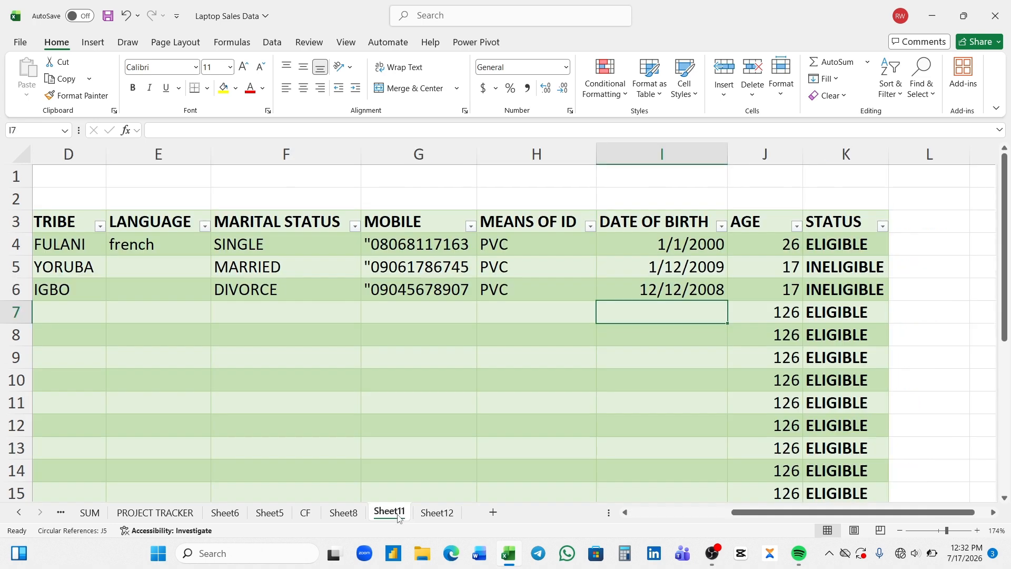
{"action": "left_click", "coordinate": [437, 513]}
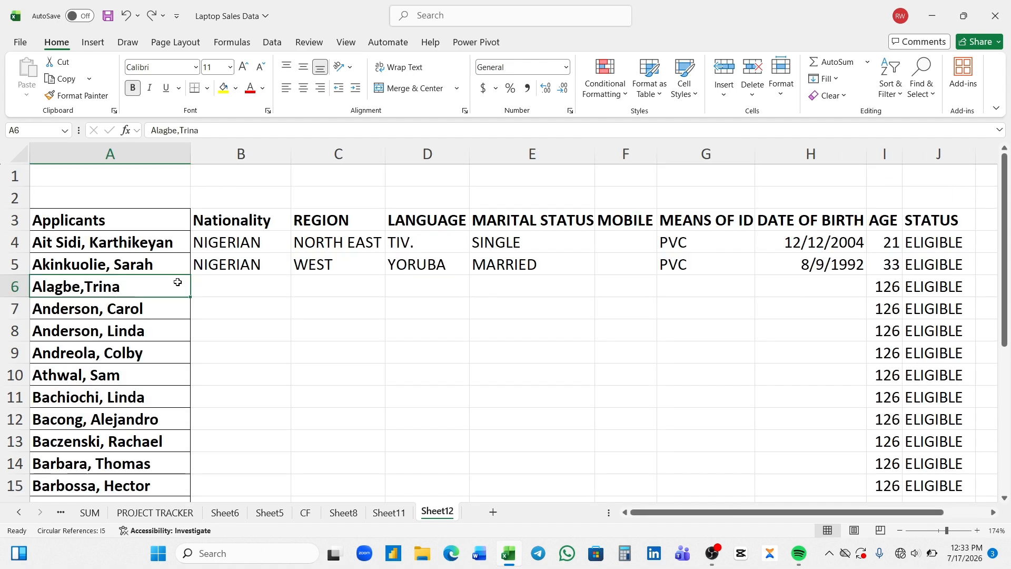
{"action": "key", "text": "ctrl+t"}
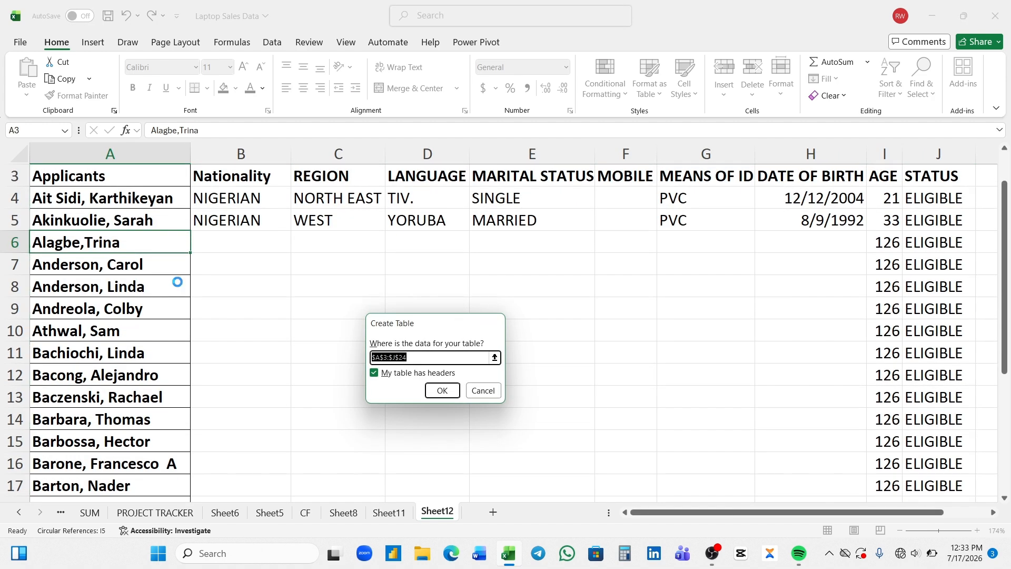
{"action": "key", "text": "Return"}
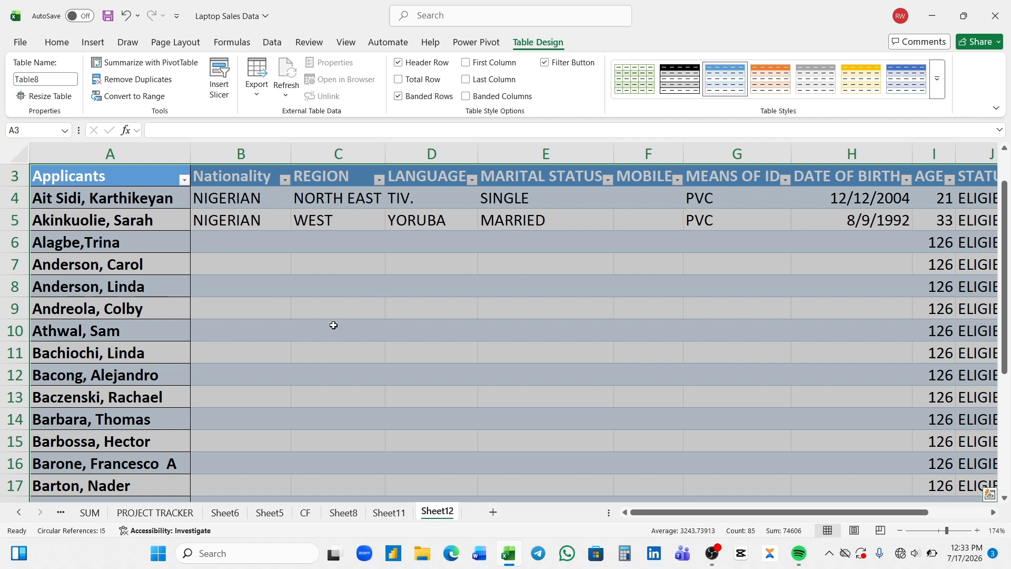
{"action": "left_click", "coordinate": [333, 325]}
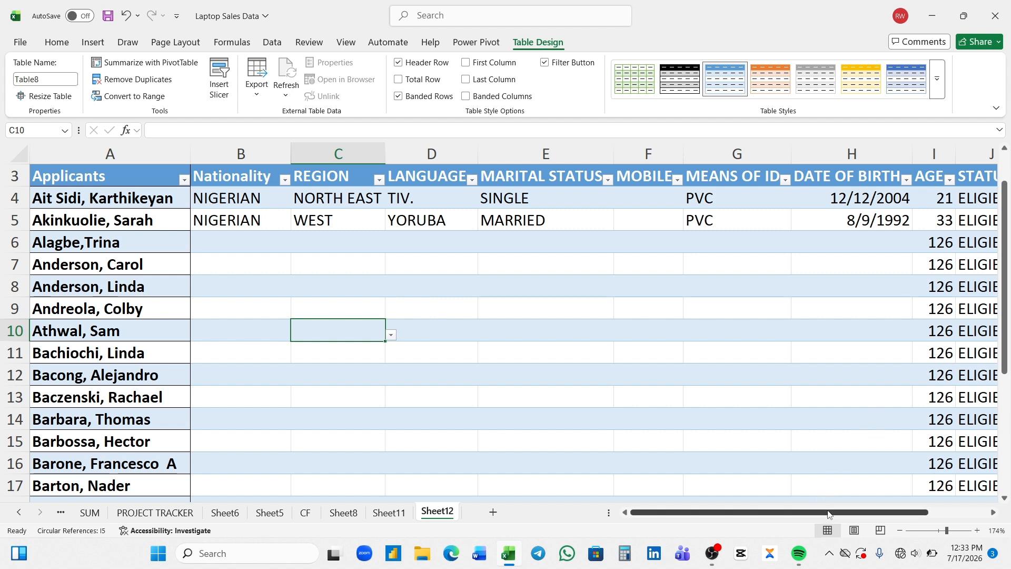
{"action": "left_click_drag", "start_coordinate": [829, 513], "coordinate": [857, 513]}
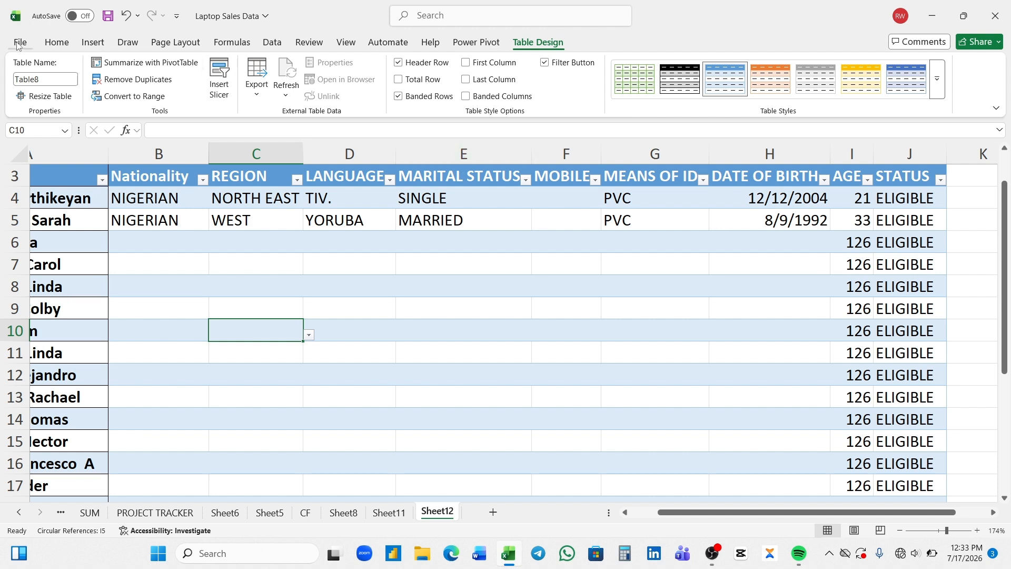
{"action": "left_click", "coordinate": [50, 45]}
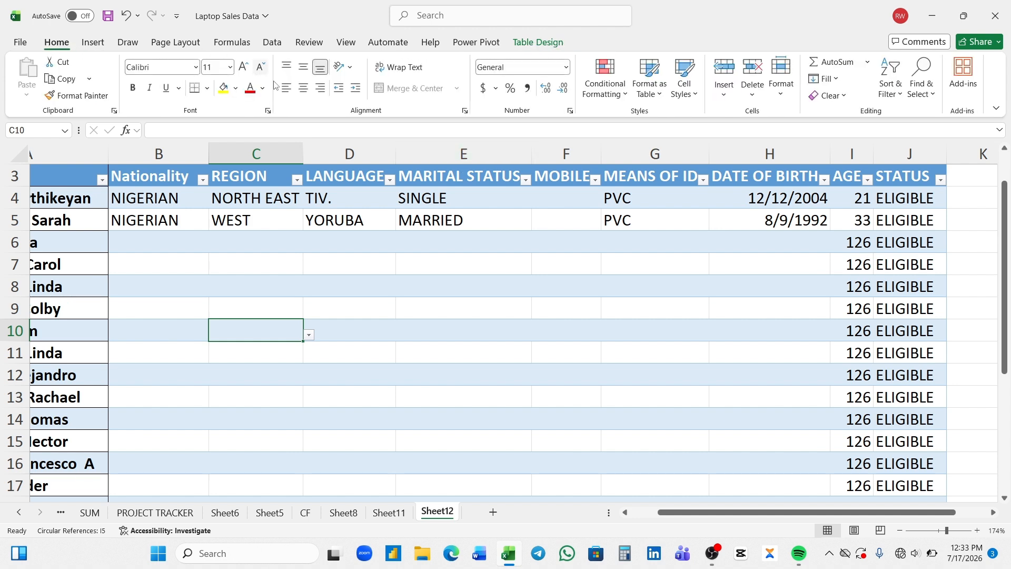
{"action": "left_click", "coordinate": [206, 89]}
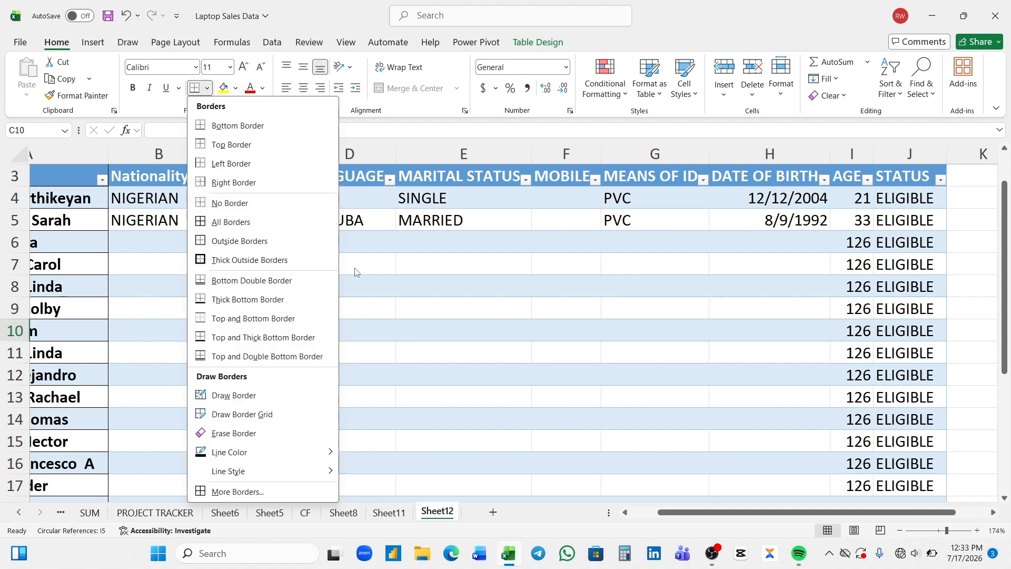
{"action": "left_click", "coordinate": [1007, 250]}
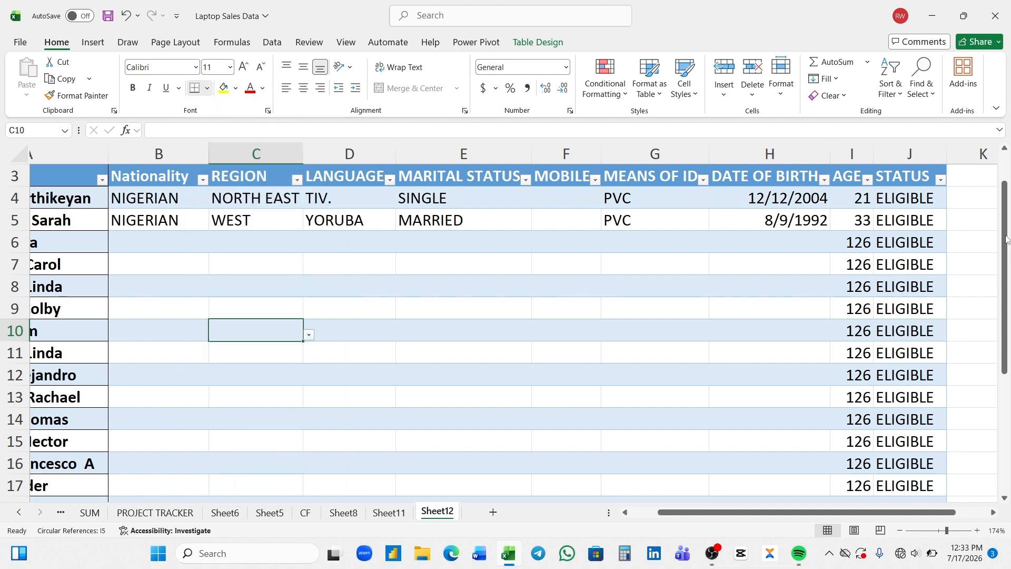
{"action": "left_click_drag", "start_coordinate": [1007, 250], "coordinate": [1003, 215]}
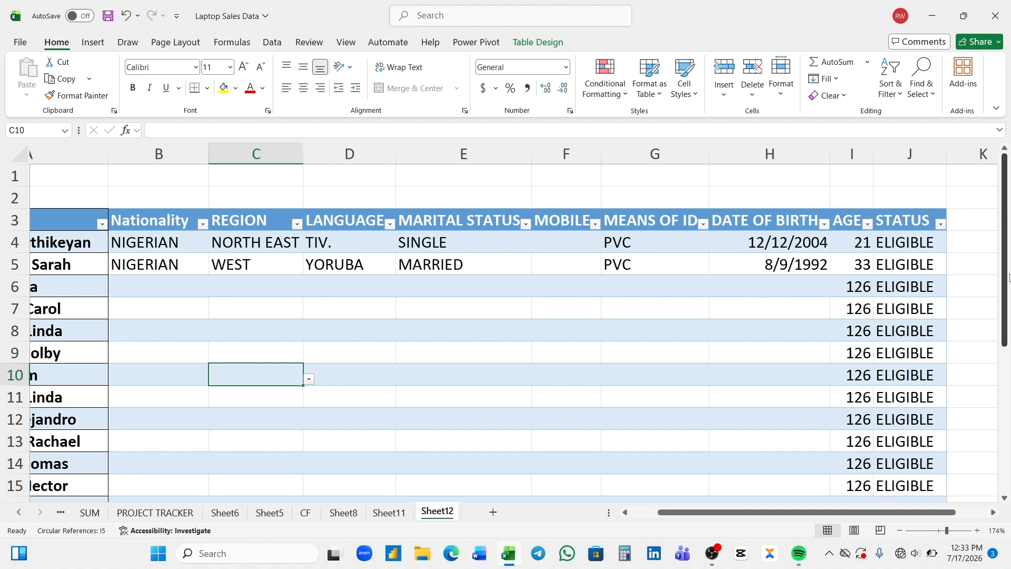
{"action": "left_click_drag", "start_coordinate": [1005, 290], "coordinate": [1008, 448]}
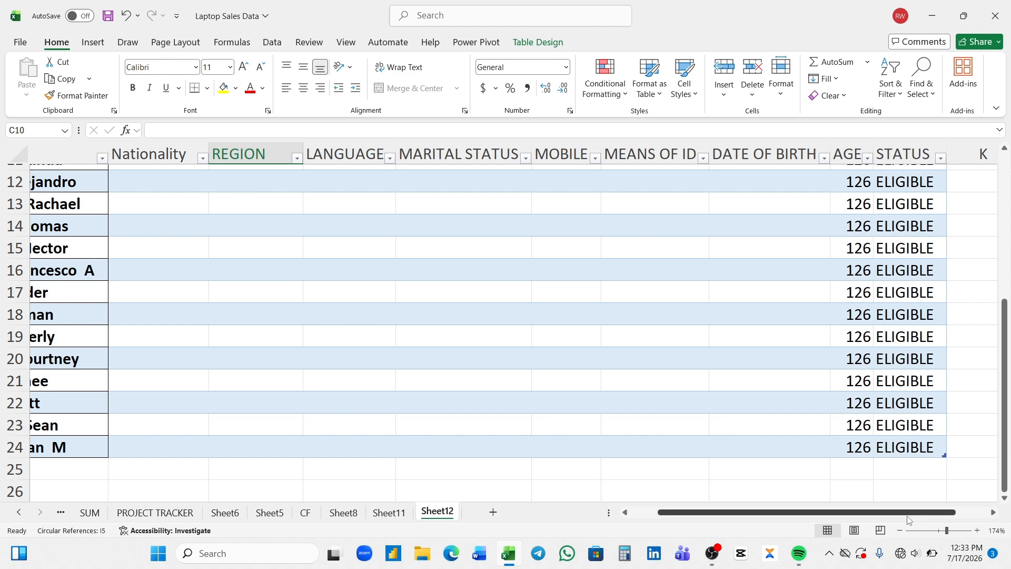
{"action": "left_click_drag", "start_coordinate": [910, 518], "coordinate": [793, 520]}
Type two new applicant names into A25 and A26 below the table
{"action": "left_click", "coordinate": [79, 470]}
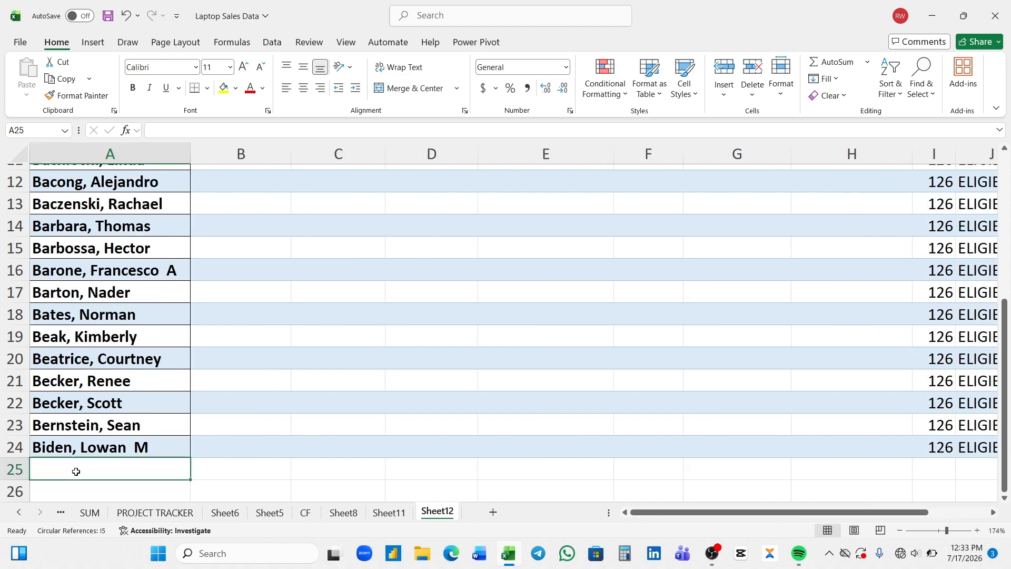
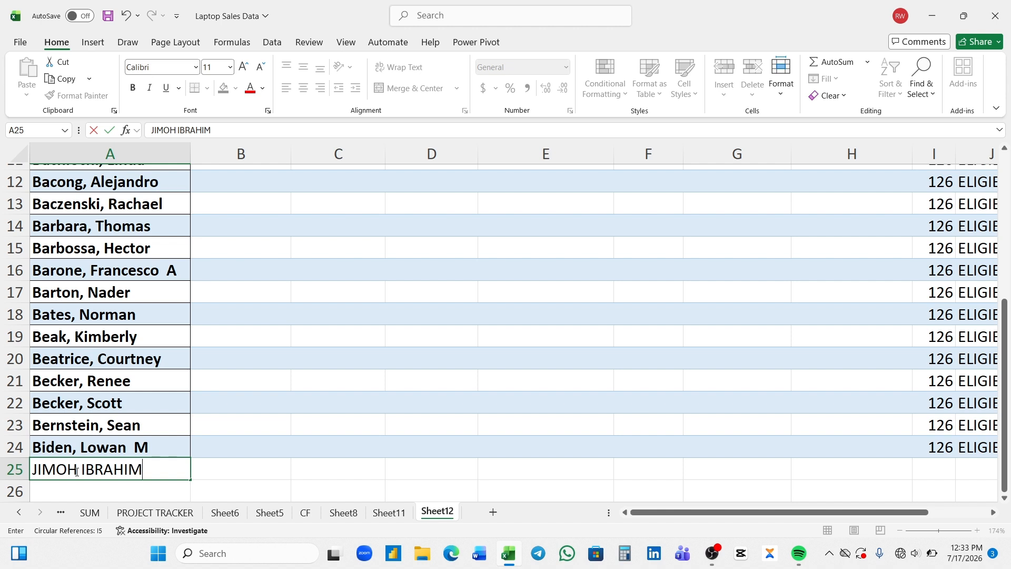
{"action": "key", "text": "Return"}
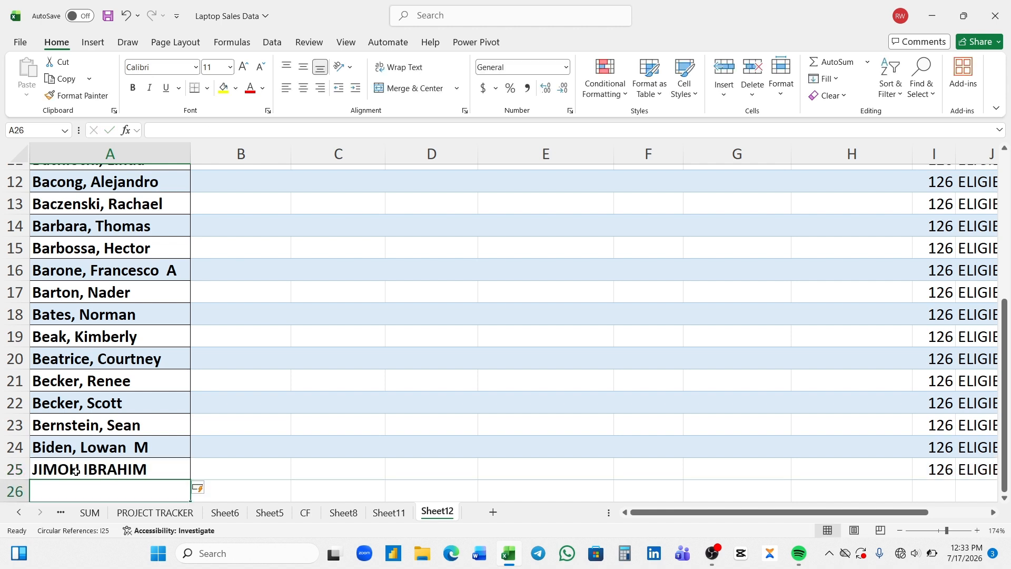
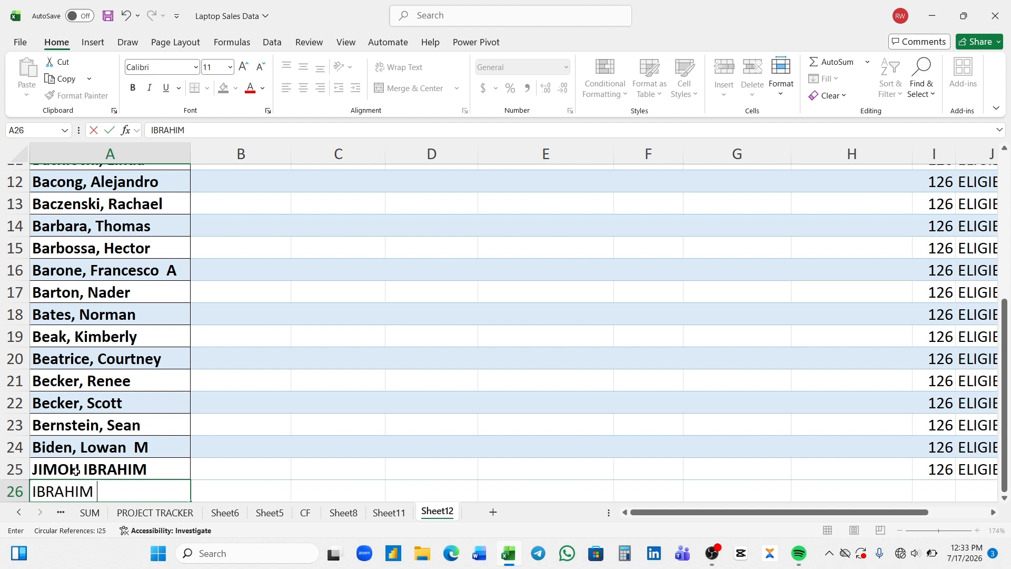
{"action": "key", "text": "Return"}
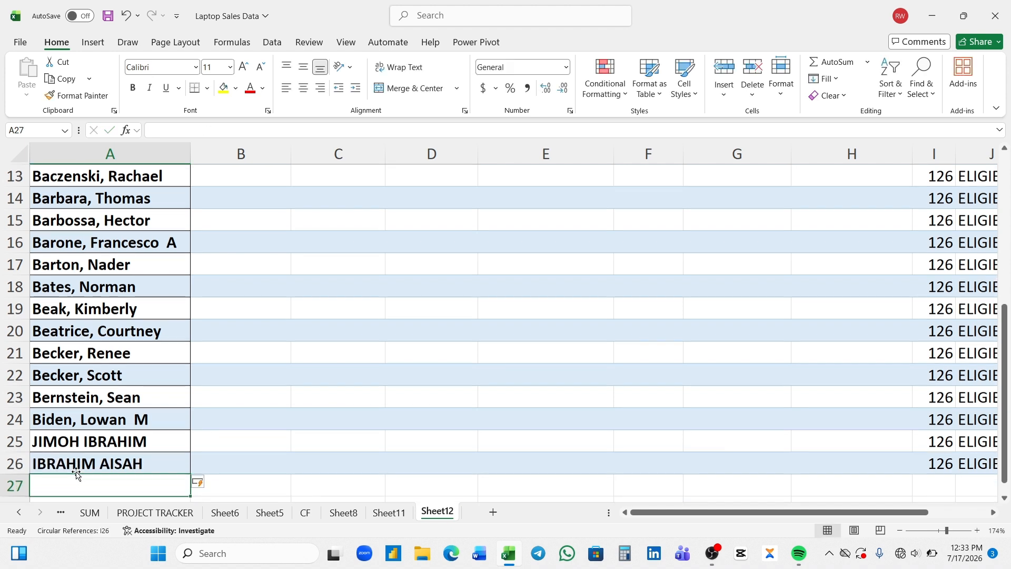
Check that B26's Nationality dropdown offers NIGERIAN, closing it without choosing
{"action": "left_click", "coordinate": [253, 463]}
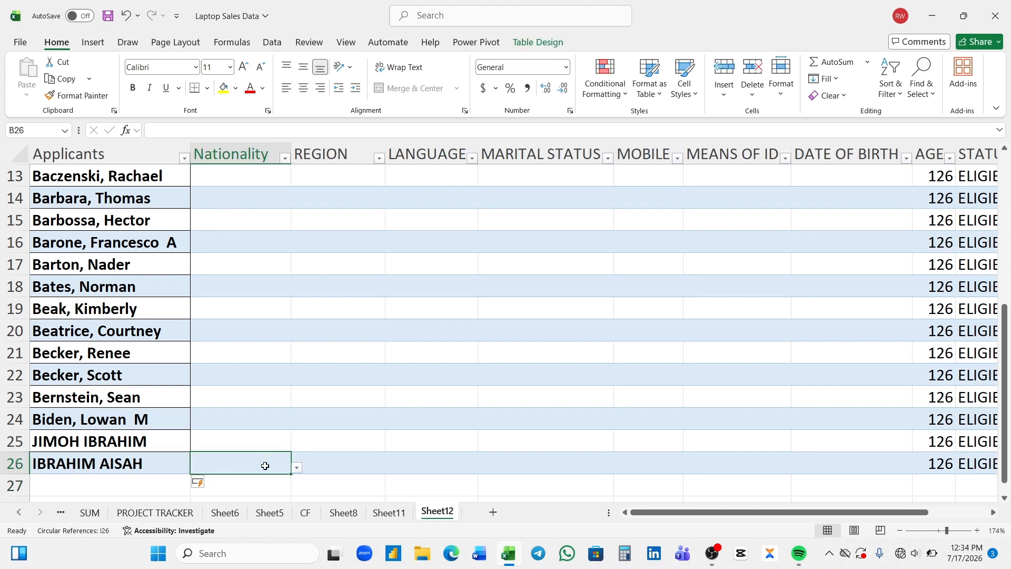
{"action": "left_click", "coordinate": [298, 468]}
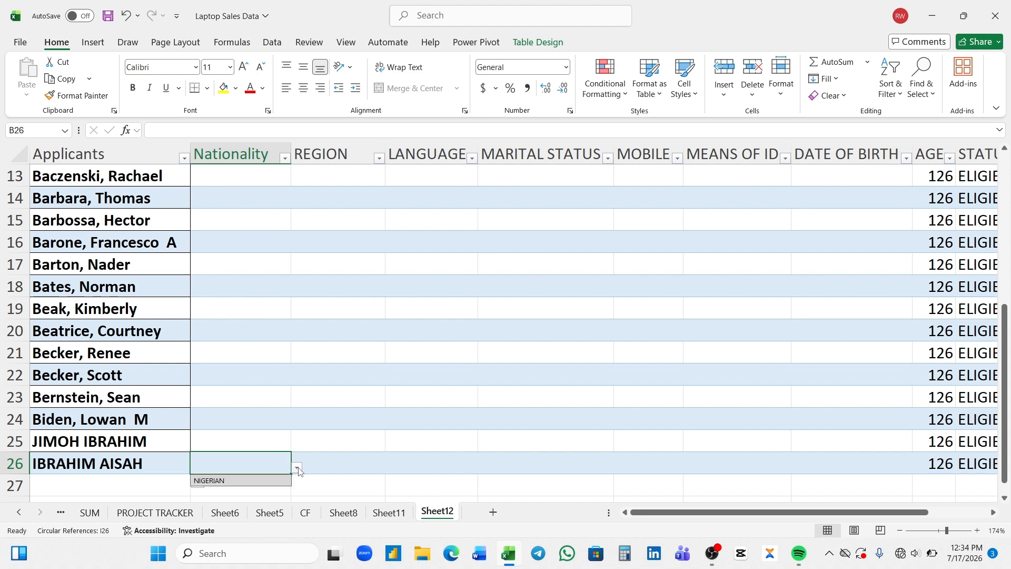
{"action": "left_click", "coordinate": [297, 468]}
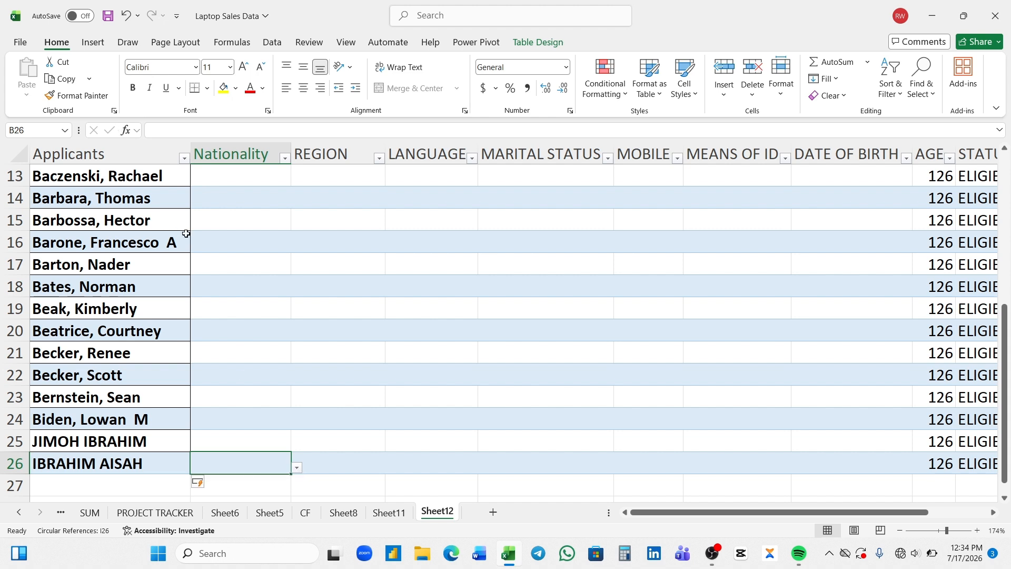
Undo both new applicant entries and the table expansion, then select B3:J24
{"action": "key", "text": "ctrl+z"}
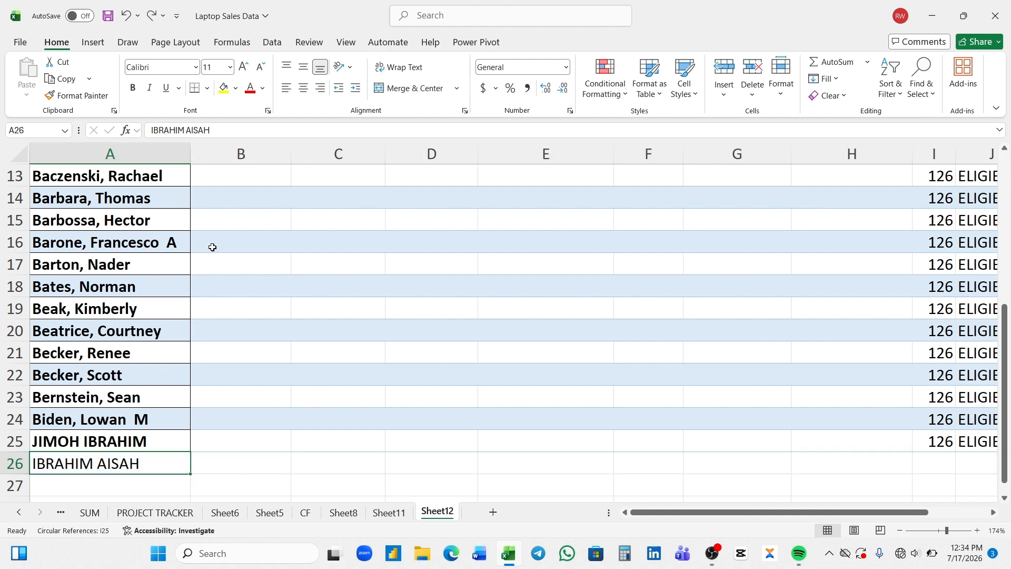
{"action": "key", "text": "ctrl+z"}
{"action": "key", "text": "ctrl+z"}
{"action": "key", "text": "ctrl+z"}
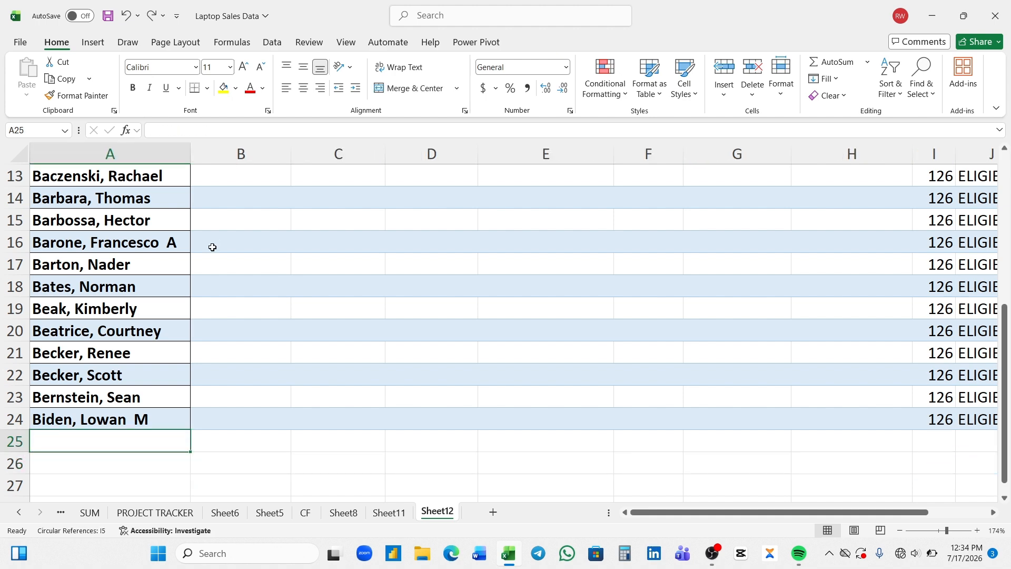
{"action": "key", "text": "ctrl+z"}
{"action": "key", "text": "ctrl+z"}
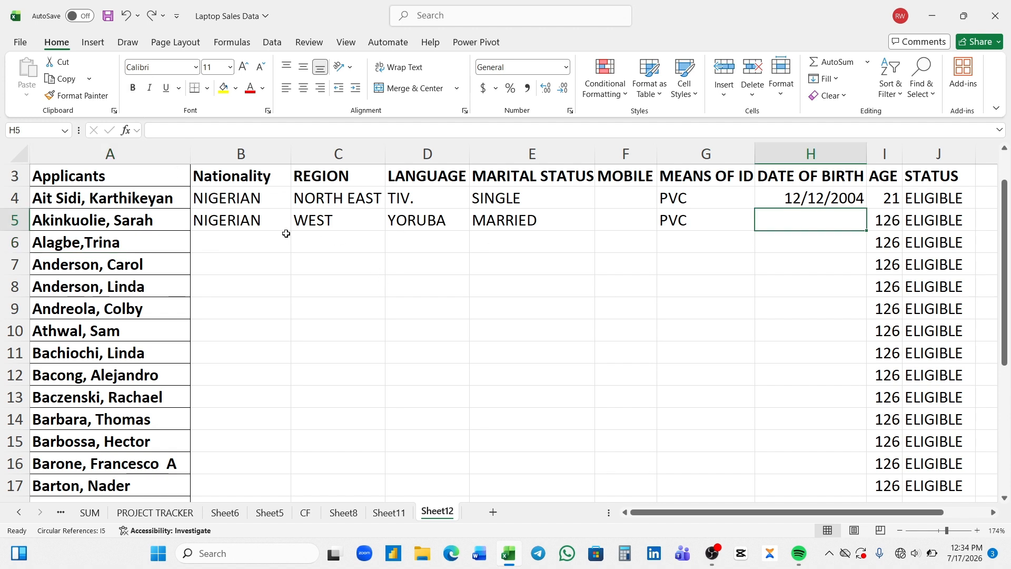
{"action": "left_click_drag", "start_coordinate": [235, 182], "coordinate": [921, 494]}
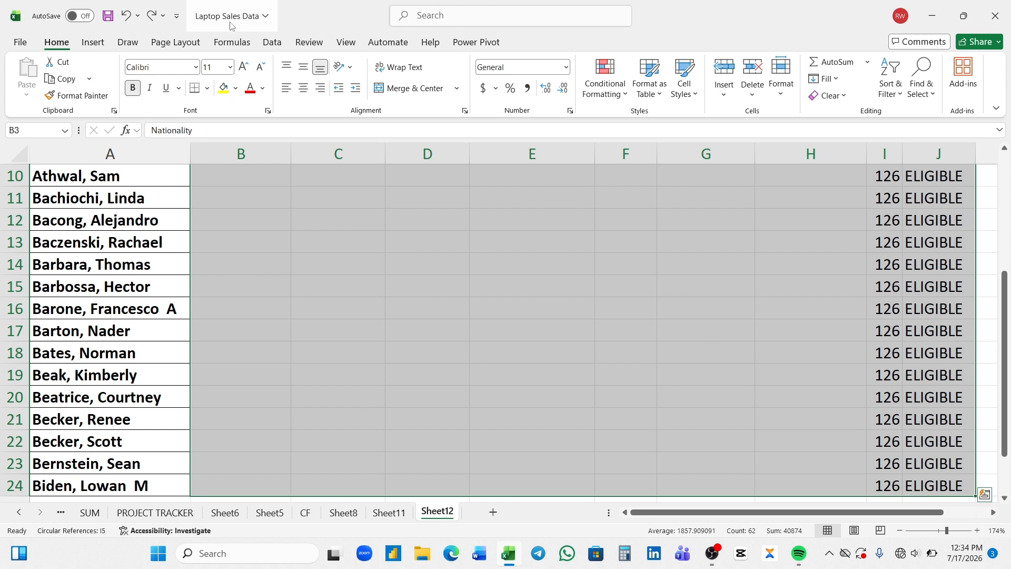
Apply All Borders to B3:J24, then select A25 below the list
{"action": "left_click", "coordinate": [208, 88]}
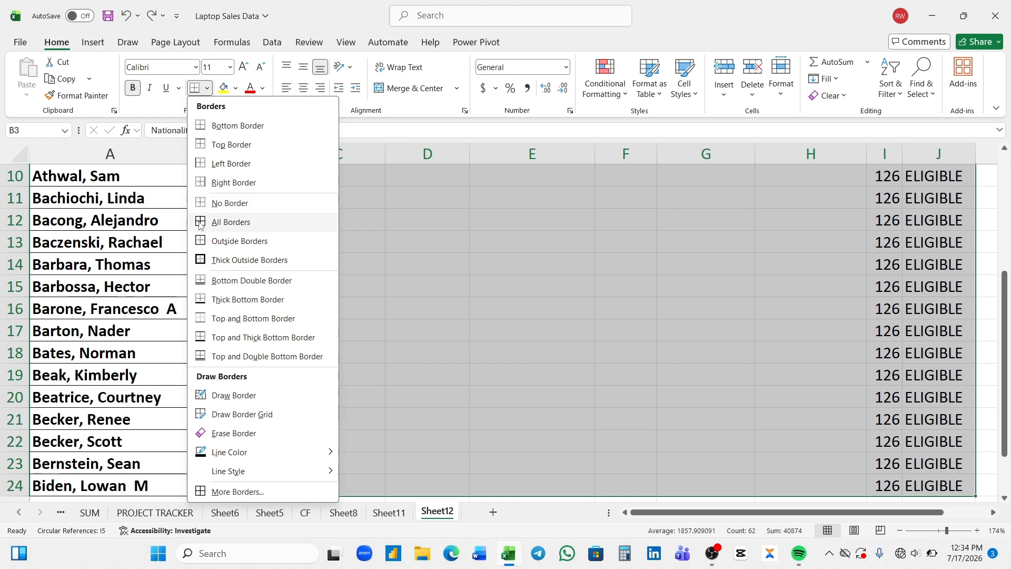
{"action": "left_click", "coordinate": [231, 222]}
{"action": "scroll", "coordinate": [632, 237], "scroll_direction": "up", "scroll_amount": 3}
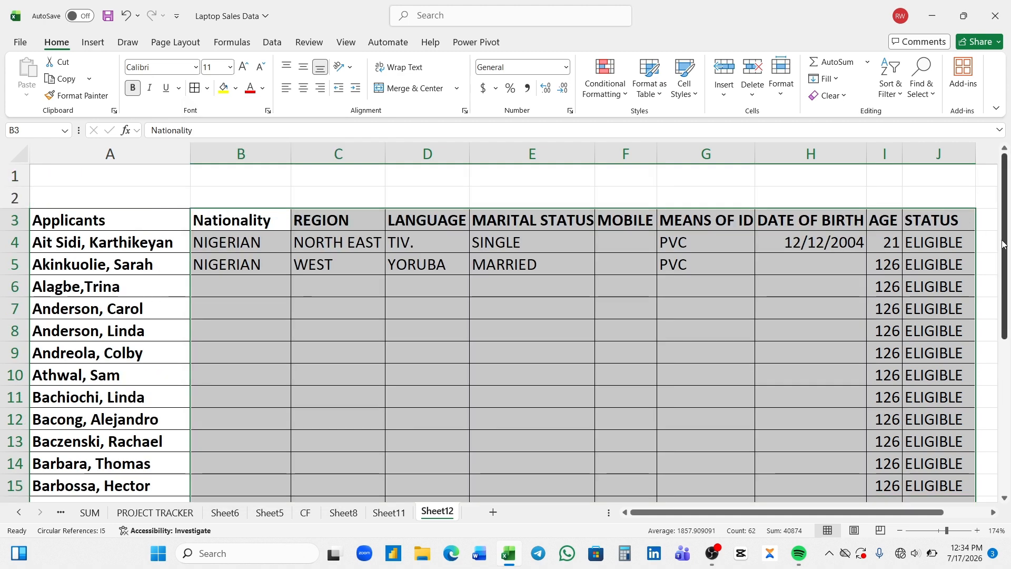
{"action": "left_click_drag", "start_coordinate": [1003, 244], "coordinate": [1003, 386]}
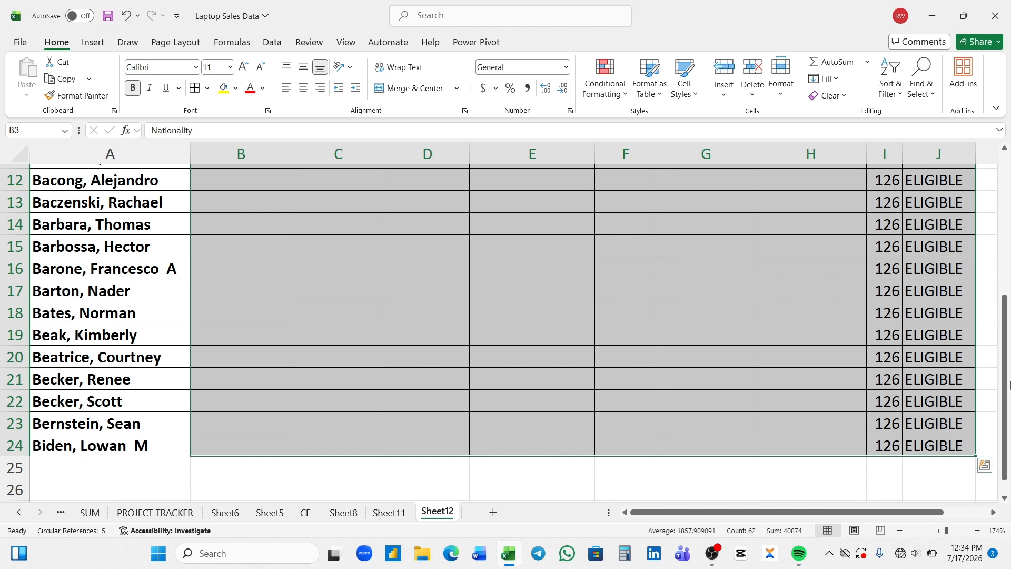
{"action": "left_click", "coordinate": [95, 471]}
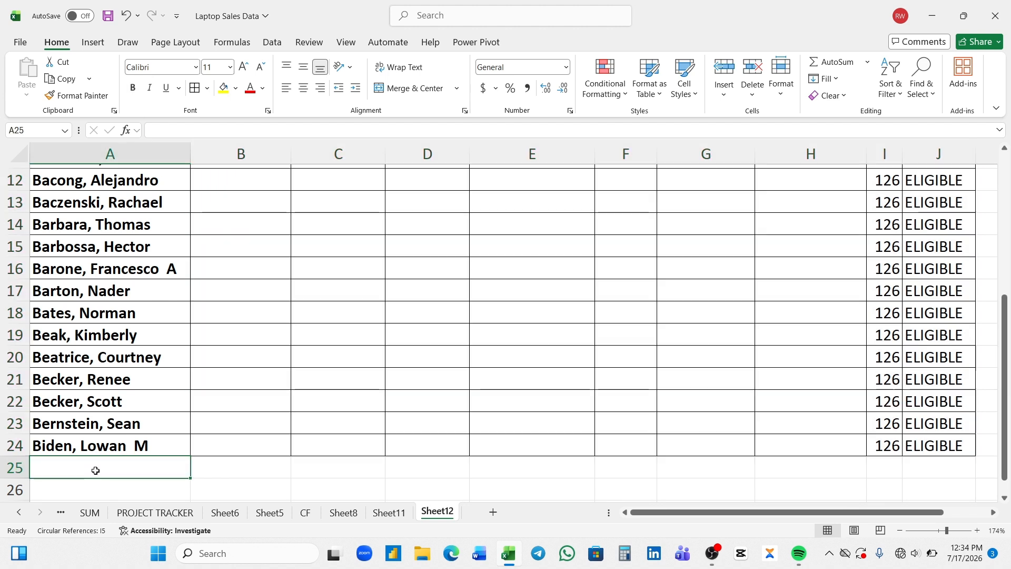
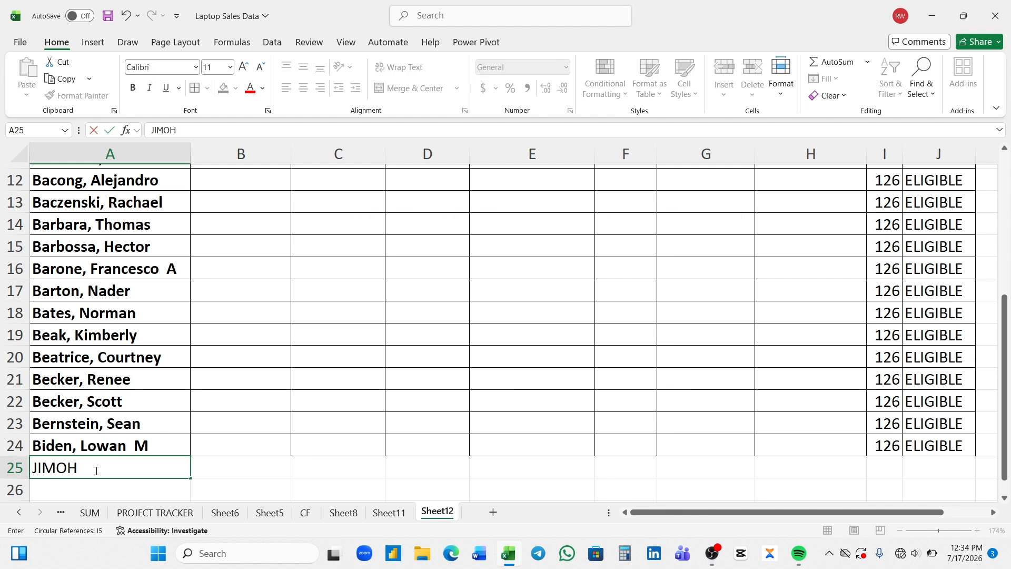
Enter a new applicant name in A25 and another in A26
{"action": "key", "text": "Return"}
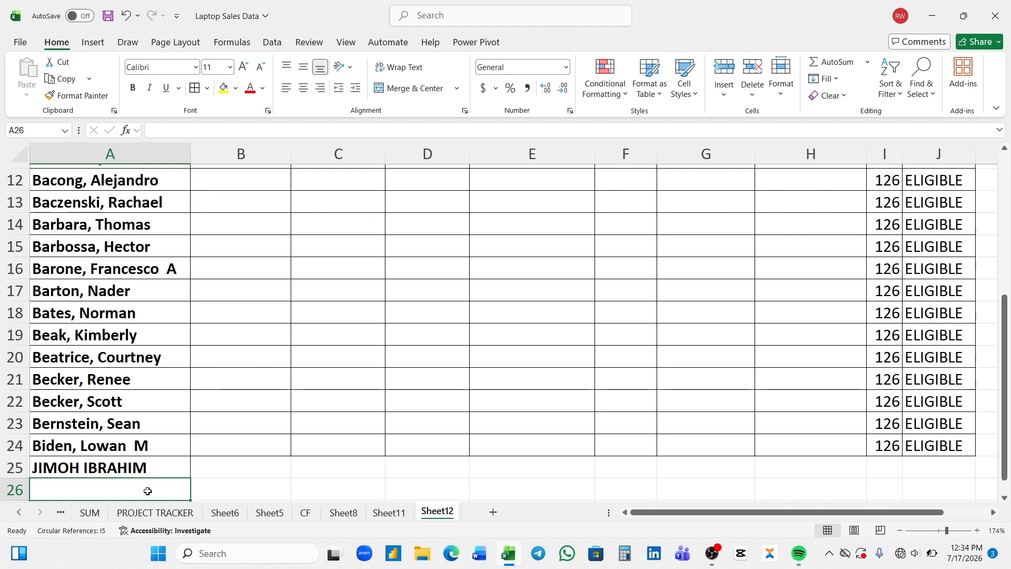
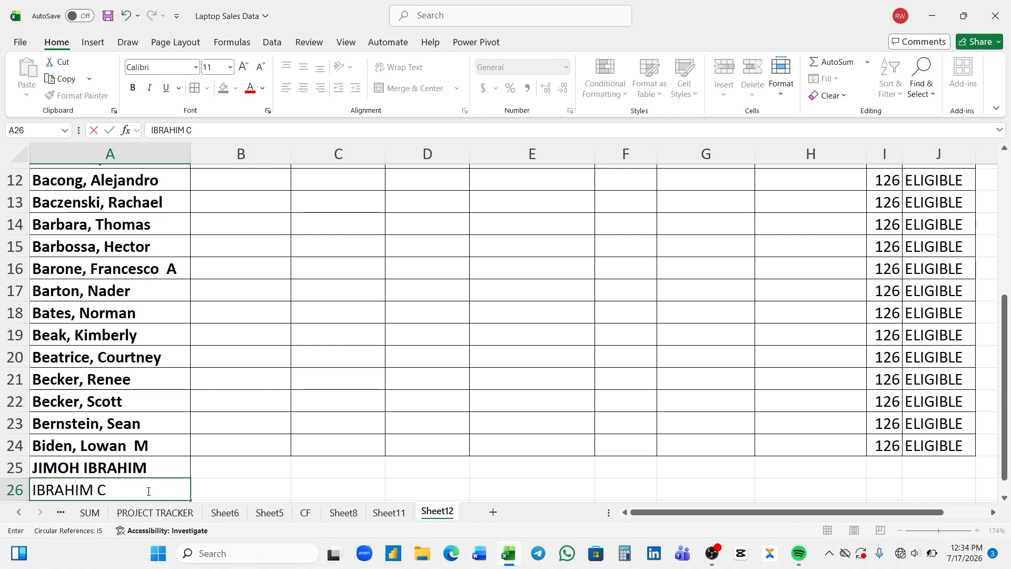
{"action": "key", "text": "Return"}
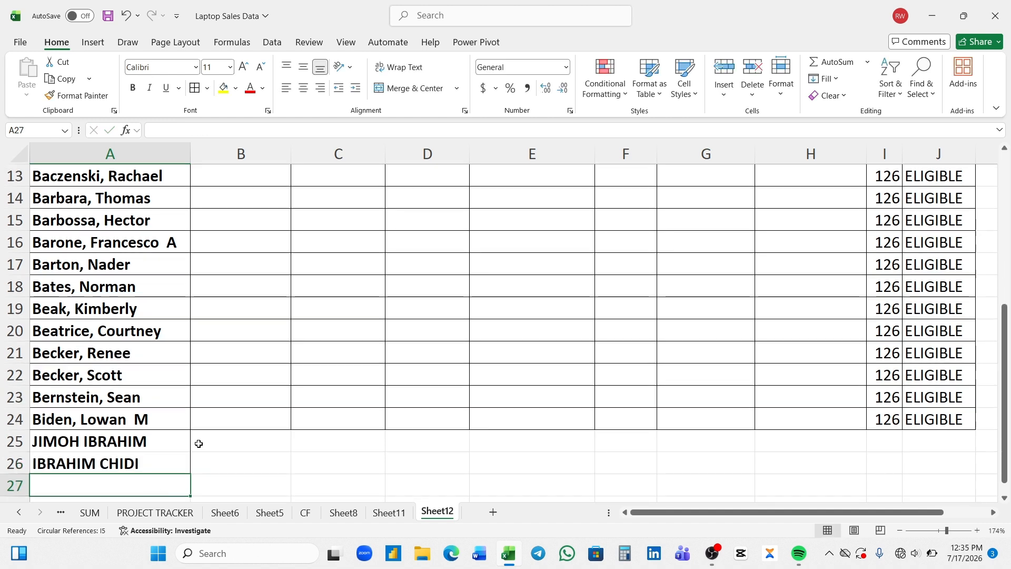
Add borders to B25:J26, then undo the borders and the new applicant names
{"action": "left_click_drag", "start_coordinate": [198, 443], "coordinate": [922, 458]}
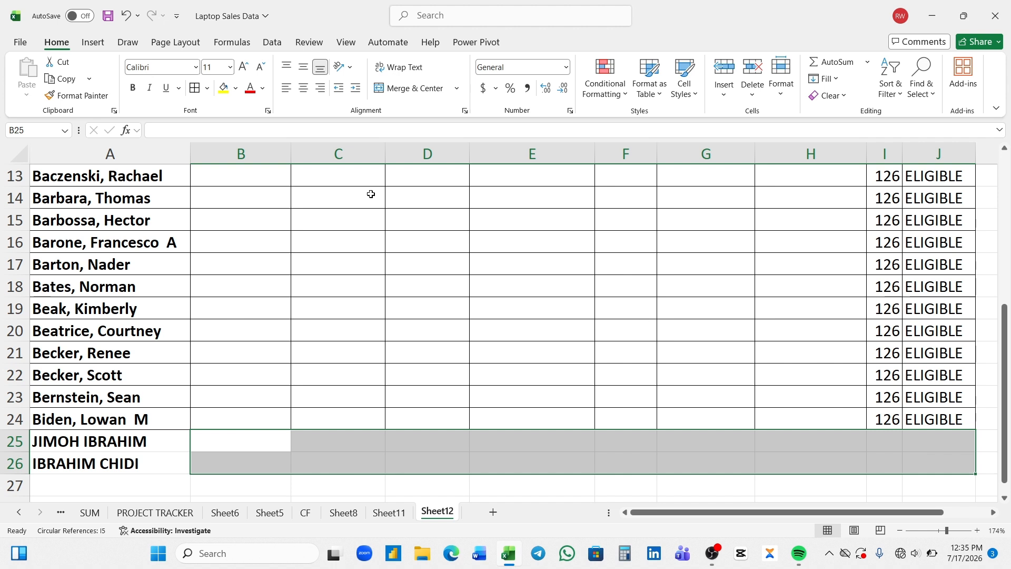
{"action": "left_click", "coordinate": [194, 88]}
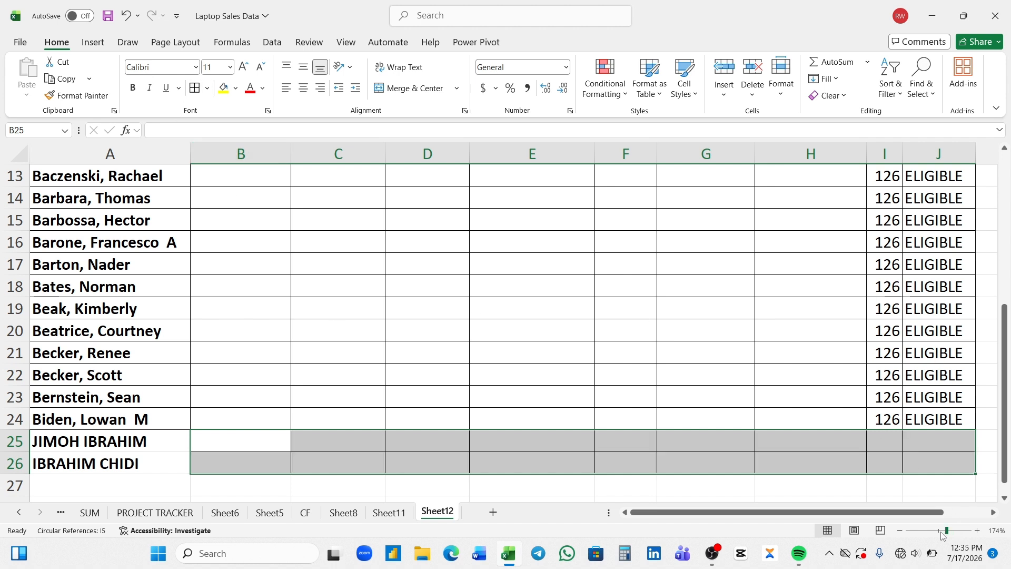
{"action": "left_click_drag", "start_coordinate": [946, 531], "coordinate": [938, 531]}
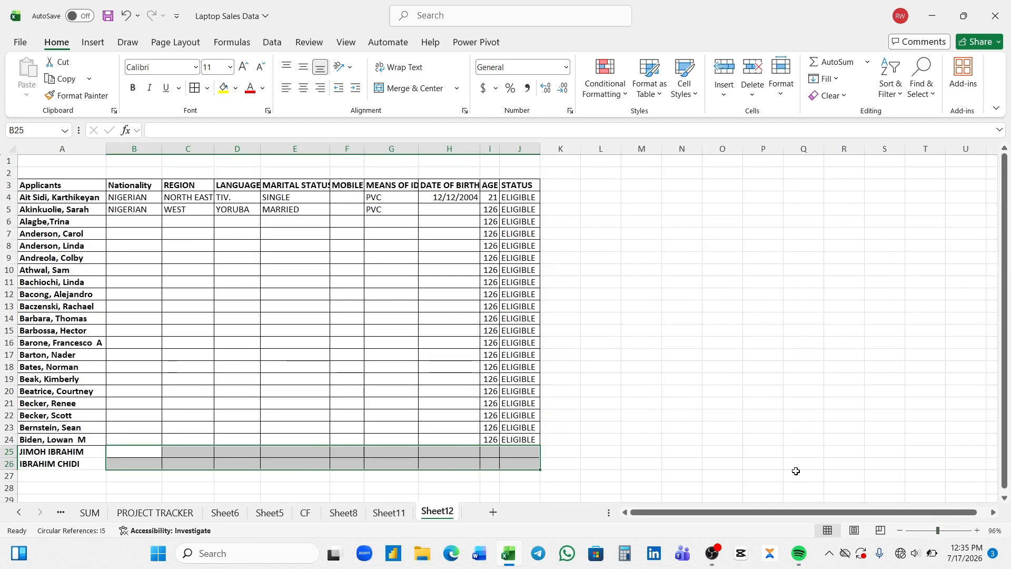
{"action": "scroll", "coordinate": [342, 465], "scroll_direction": "up", "scroll_amount": 5}
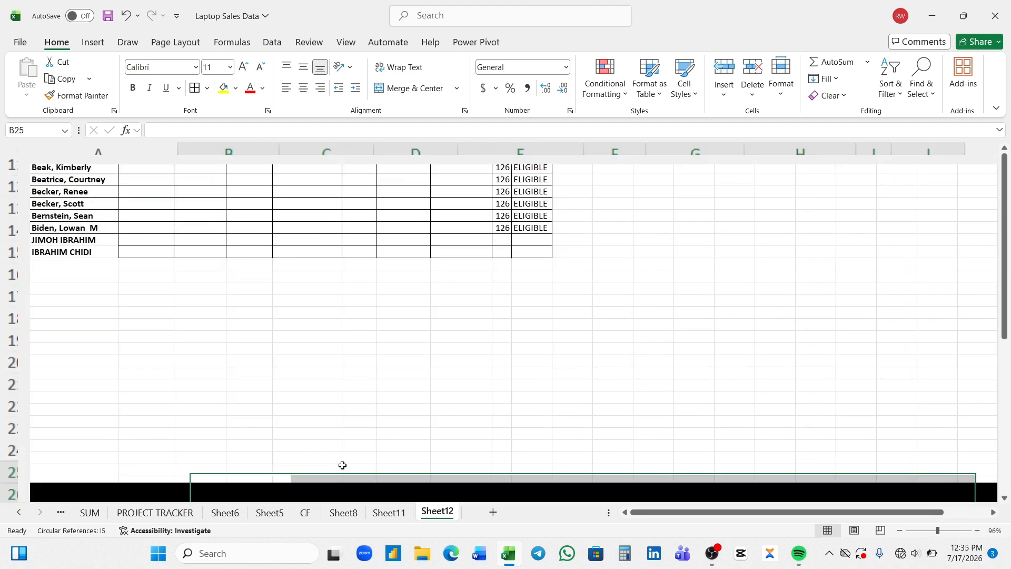
{"action": "key", "text": "ctrl+z"}
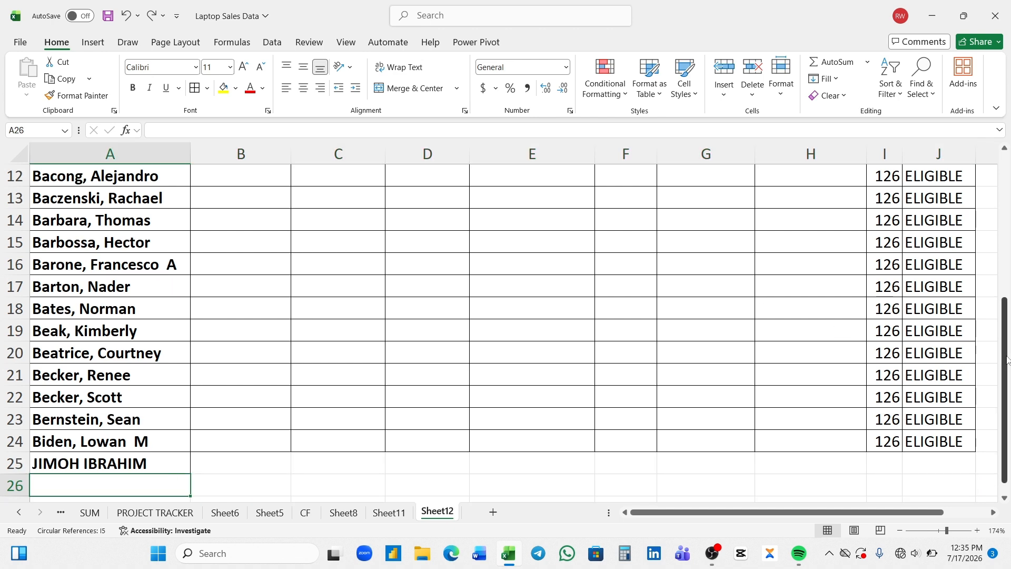
{"action": "key", "text": "ctrl+z"}
{"action": "key", "text": "ctrl+z"}
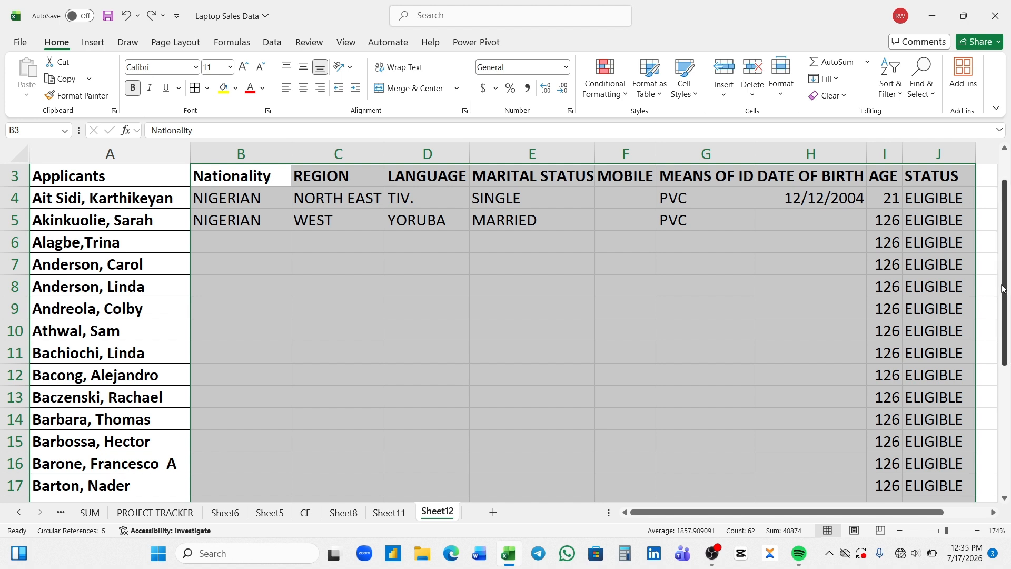
Convert A3:J24 into a banded table with headers (Table9) and scroll to its last row
{"action": "scroll", "coordinate": [1005, 298], "scroll_direction": "up", "scroll_amount": 1}
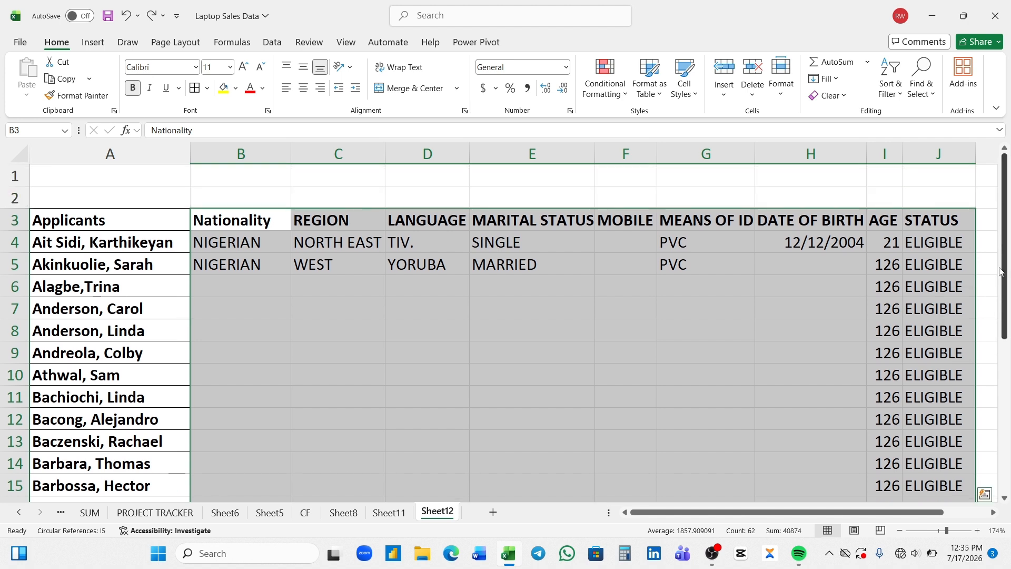
{"action": "left_click", "coordinate": [153, 242]}
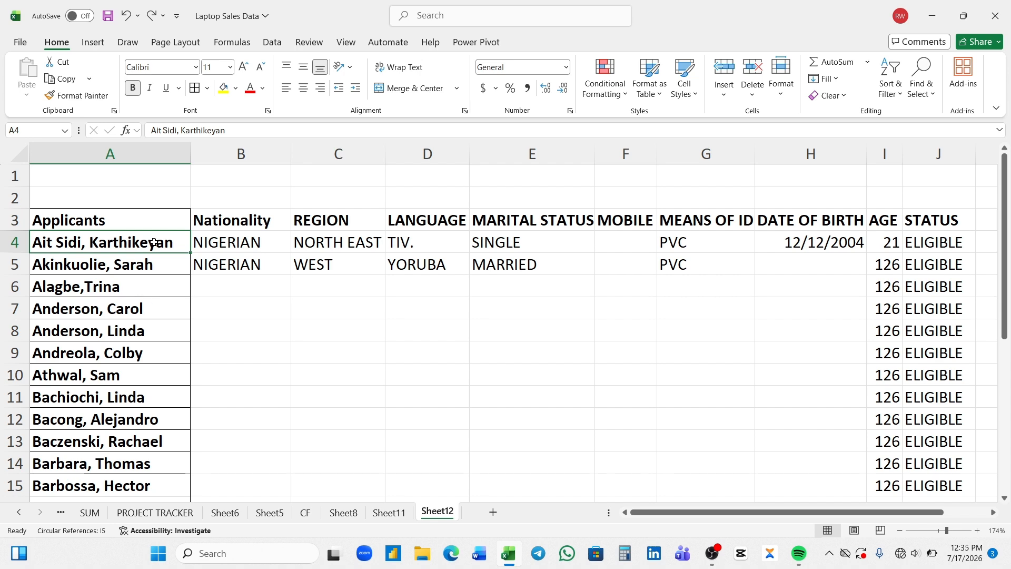
{"action": "key", "text": "ctrl+t"}
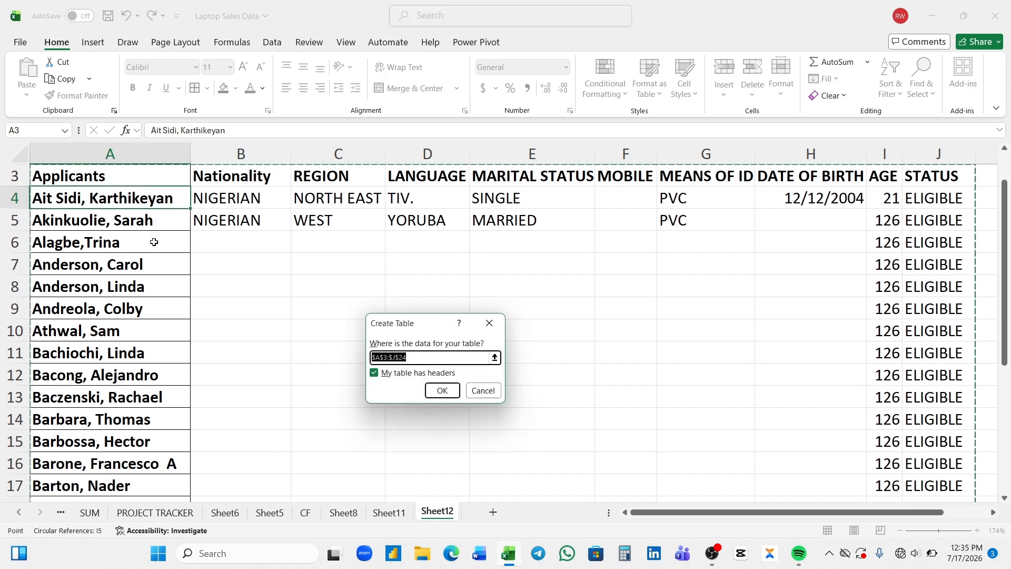
{"action": "left_click", "coordinate": [447, 389]}
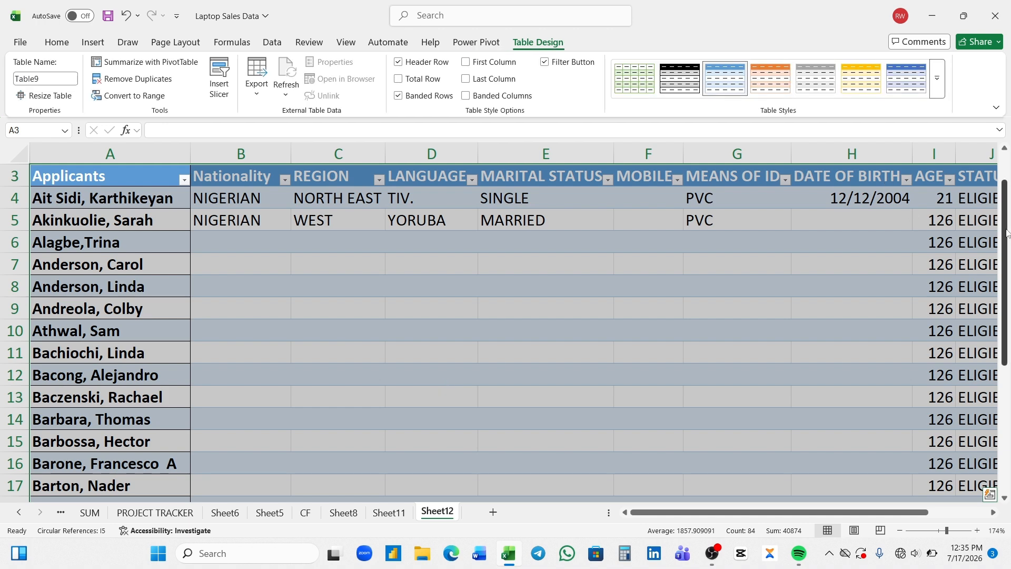
{"action": "left_click_drag", "start_coordinate": [1007, 233], "coordinate": [1007, 361]}
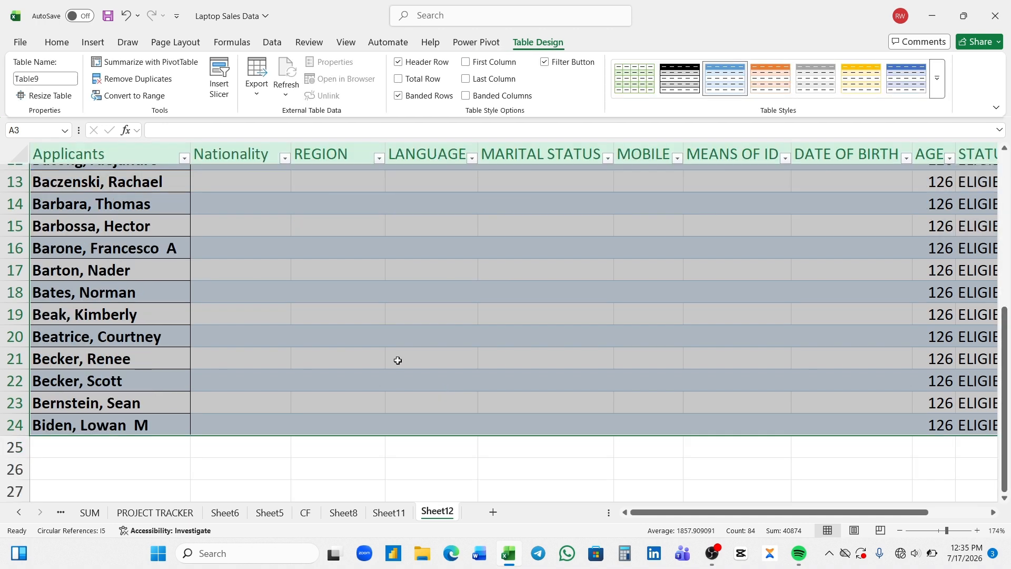
Enter applicant names in A25 and A26, zooming to 95%, so the table extends to row 26
{"action": "left_click", "coordinate": [87, 448]}
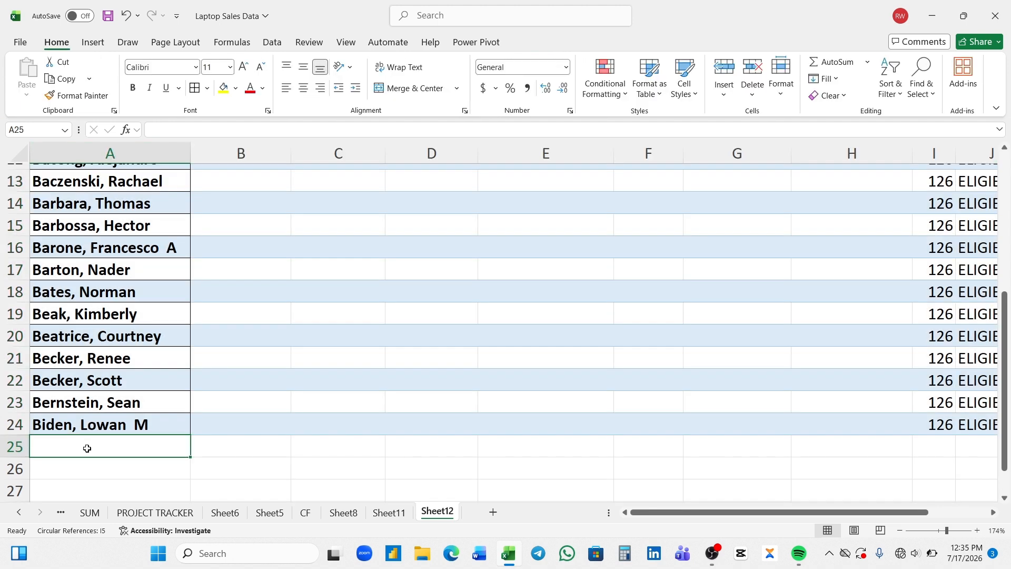
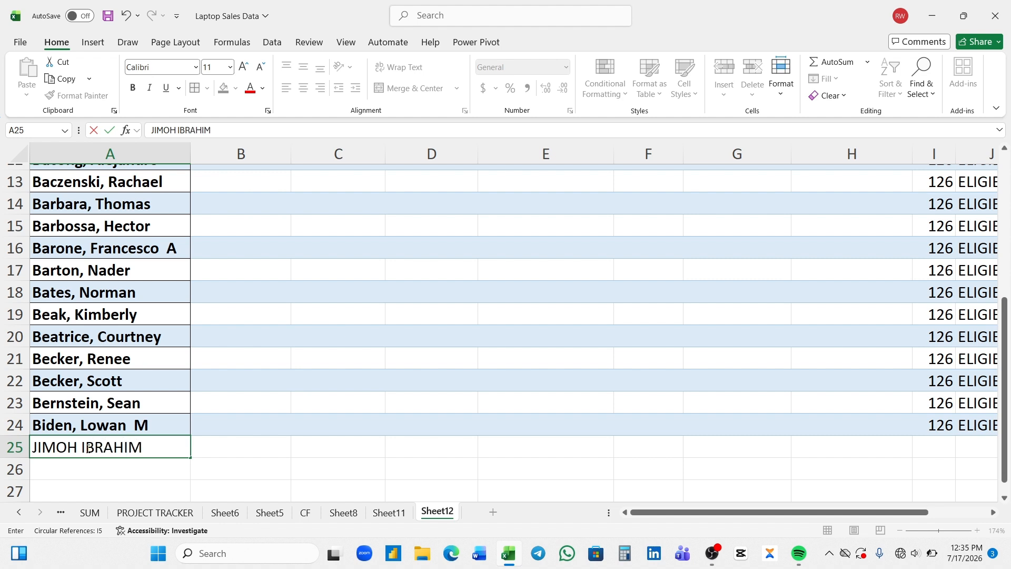
{"action": "key", "text": "Return"}
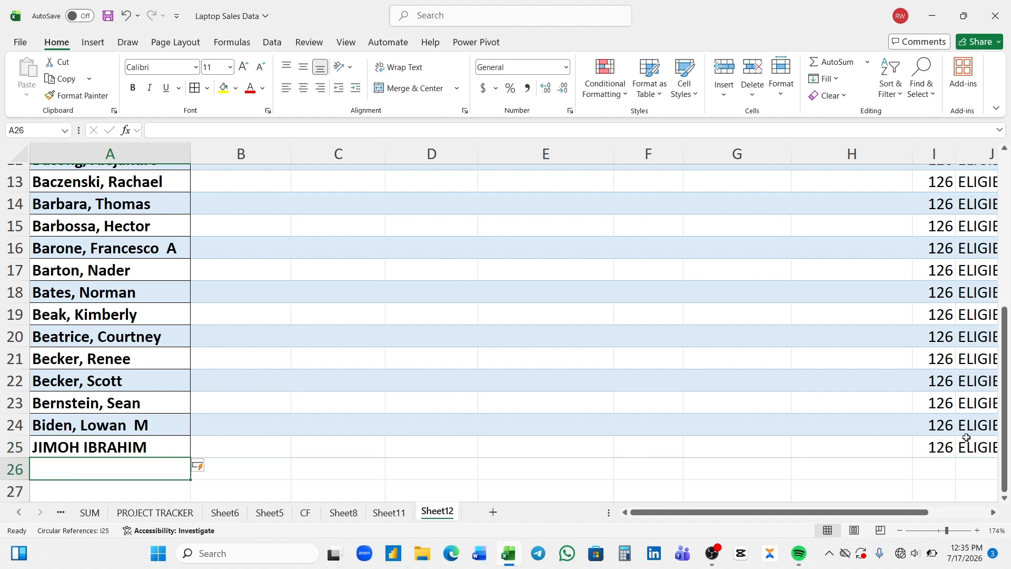
{"action": "left_click", "coordinate": [936, 529]}
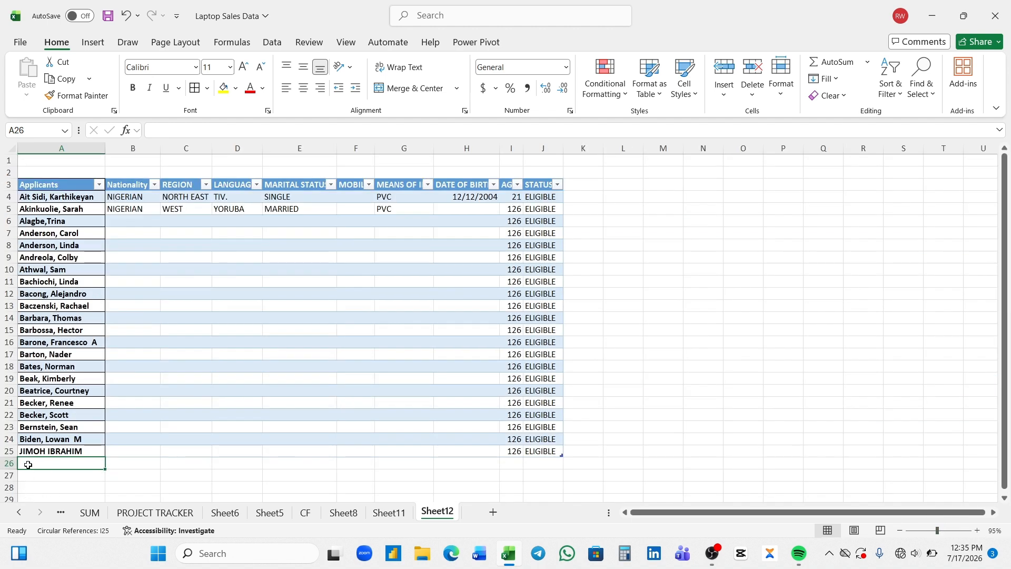
{"action": "type", "text": "CH"}
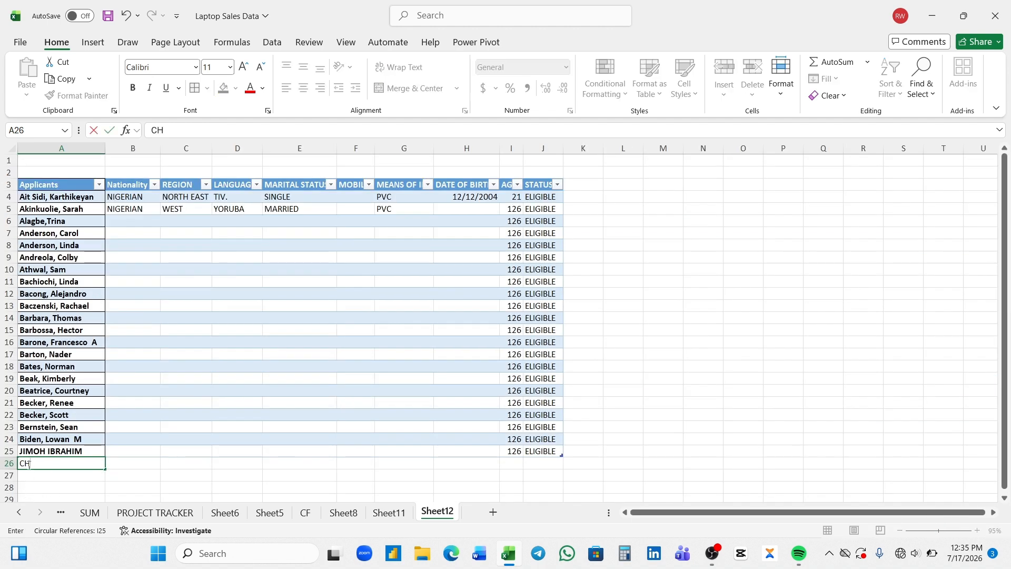
{"action": "type", "text": "IDINMO"}
{"action": "key", "text": "BackSpace"}
{"action": "key", "text": "Return"}
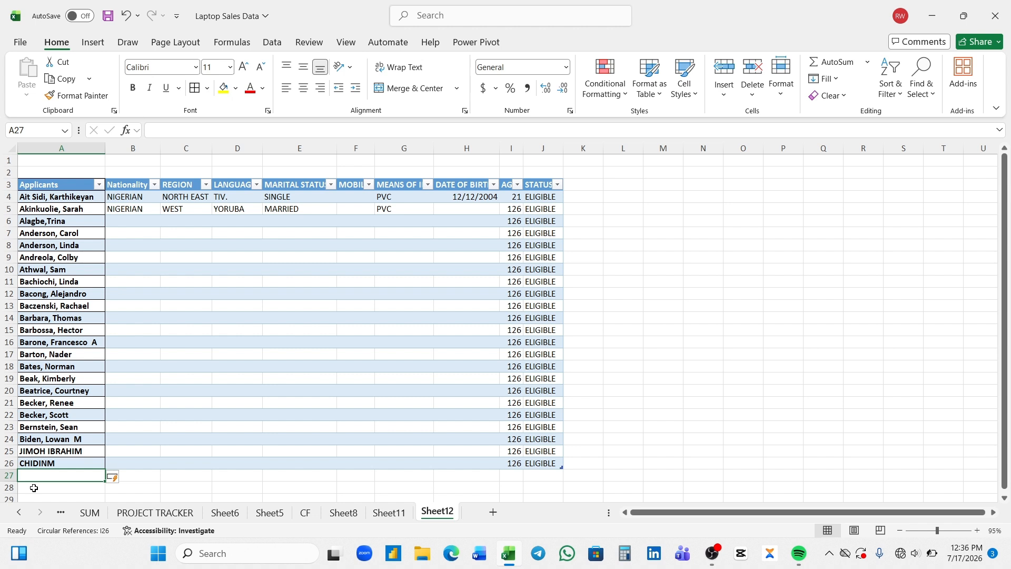
Pick NIGERIAN, WEST and YORUBA from row 6's nationality, region and language dropdowns
{"action": "left_click", "coordinate": [121, 225]}
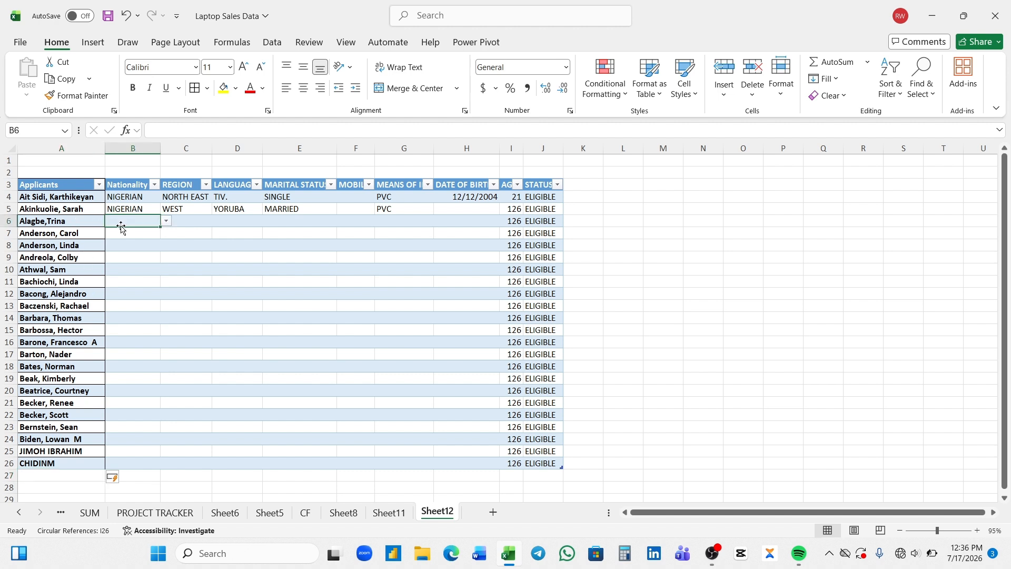
{"action": "left_click", "coordinate": [166, 222]}
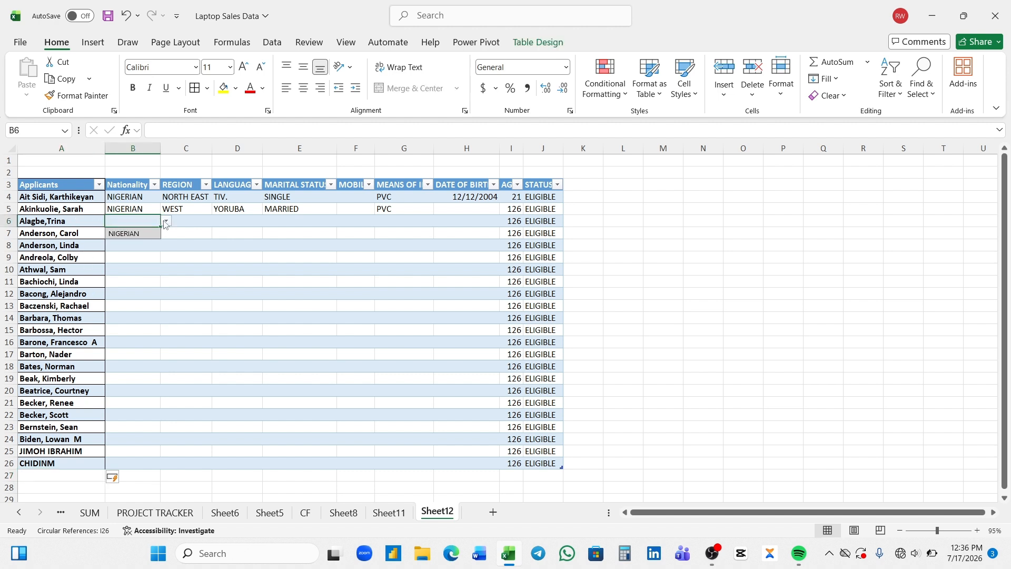
{"action": "left_click", "coordinate": [154, 234]}
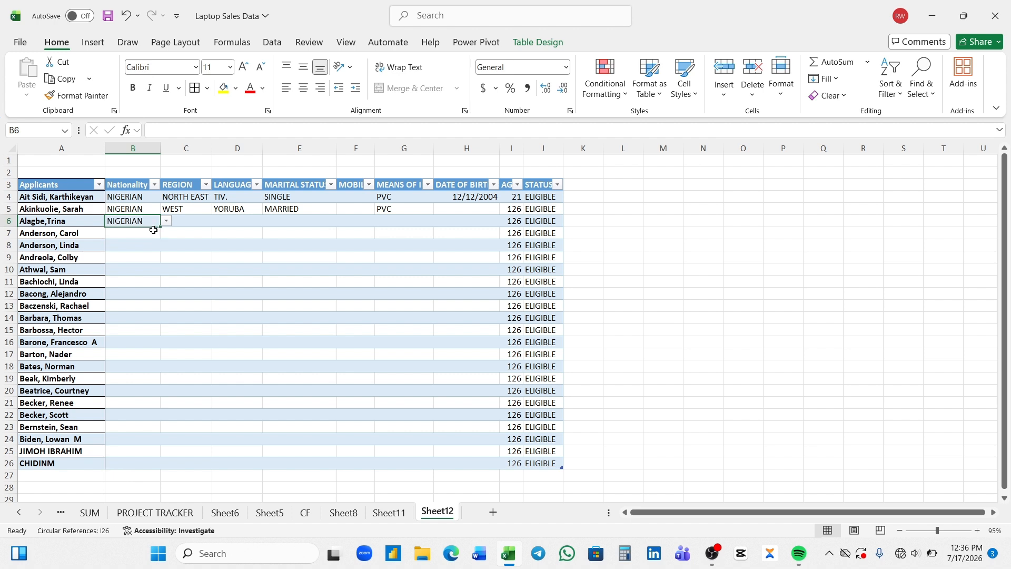
{"action": "left_click", "coordinate": [194, 221]}
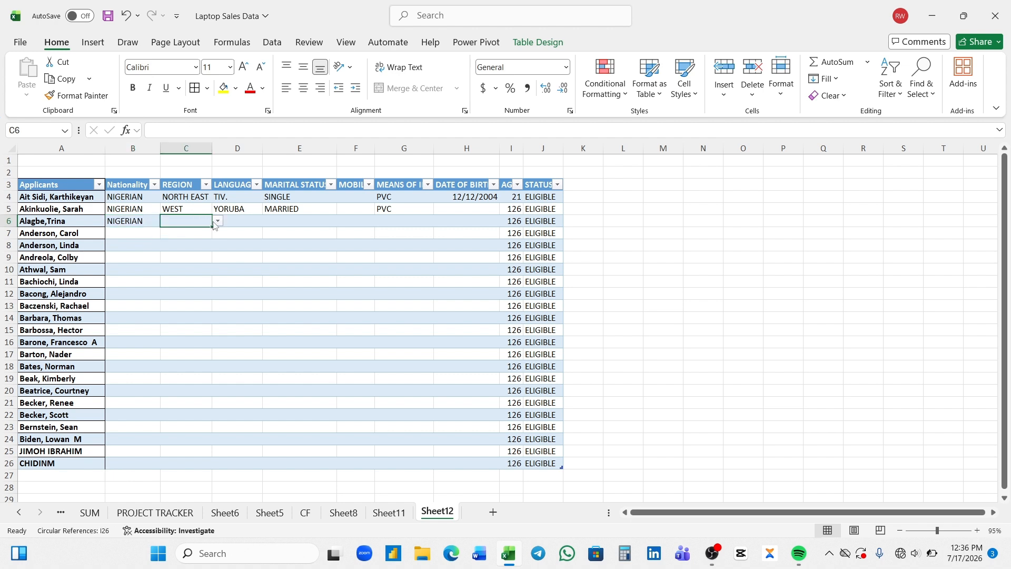
{"action": "left_click", "coordinate": [216, 223]}
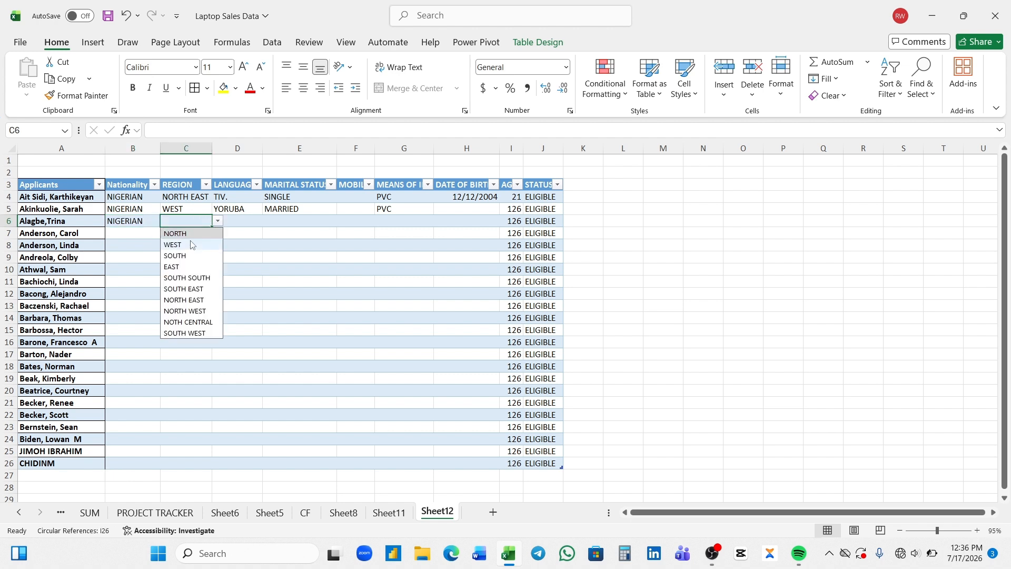
{"action": "left_click", "coordinate": [203, 244]}
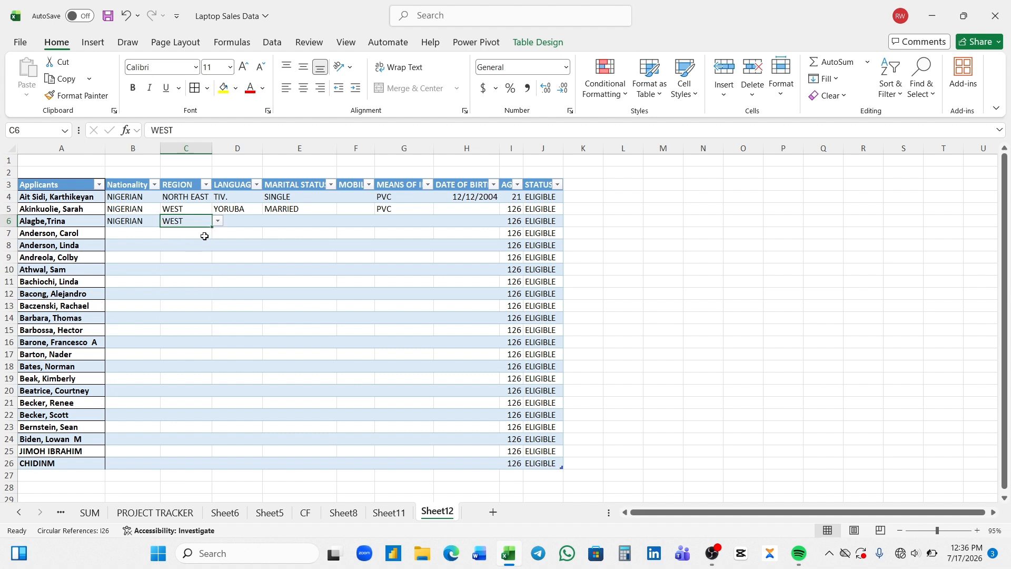
{"action": "left_click", "coordinate": [239, 222]}
{"action": "left_click", "coordinate": [269, 221]}
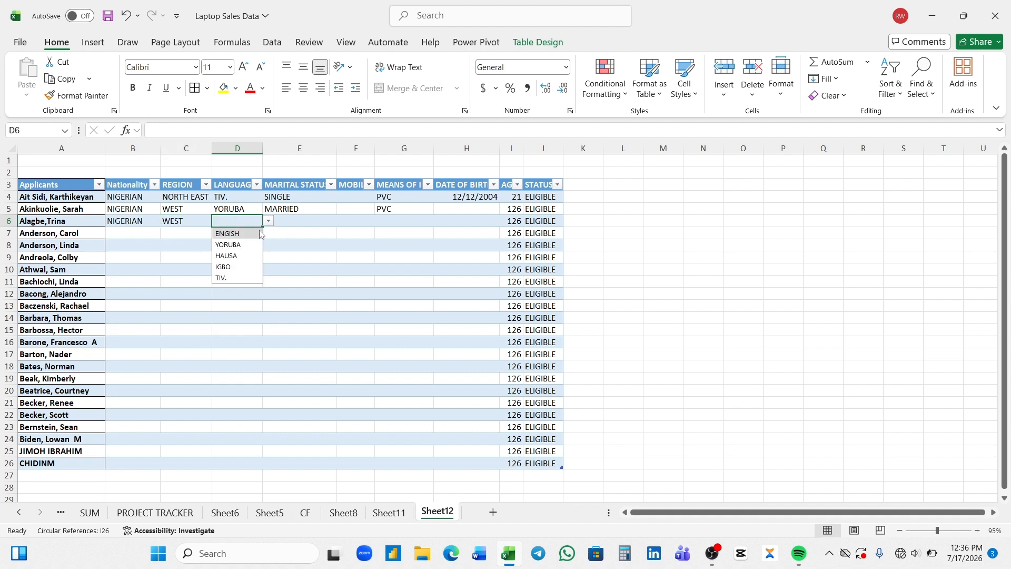
{"action": "left_click", "coordinate": [243, 246]}
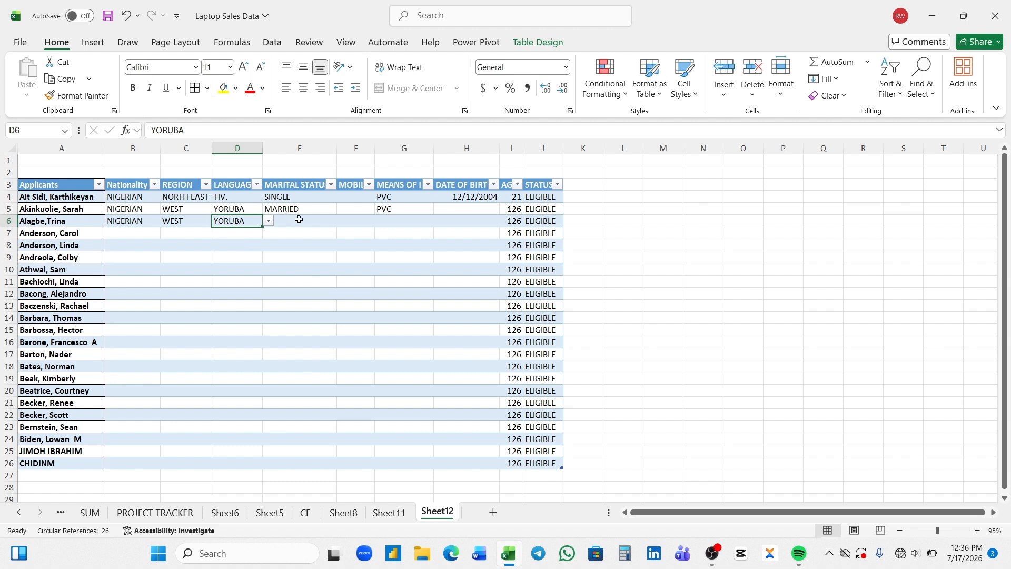
Set row 6's marital status to MARRIED and means of ID to PVC
{"action": "left_click", "coordinate": [299, 220]}
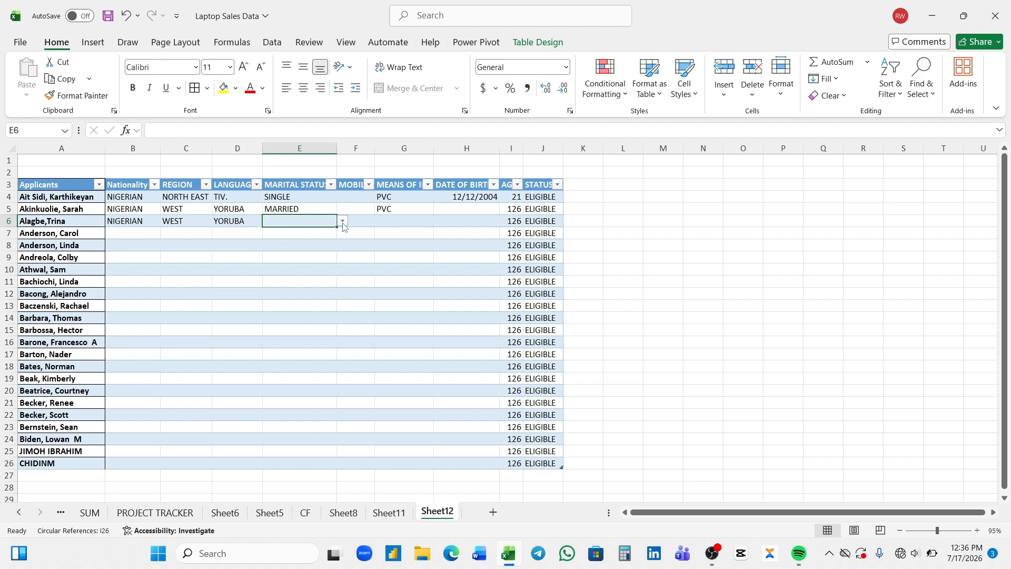
{"action": "left_click", "coordinate": [343, 224]}
{"action": "left_click", "coordinate": [308, 246]}
{"action": "left_click", "coordinate": [358, 222]}
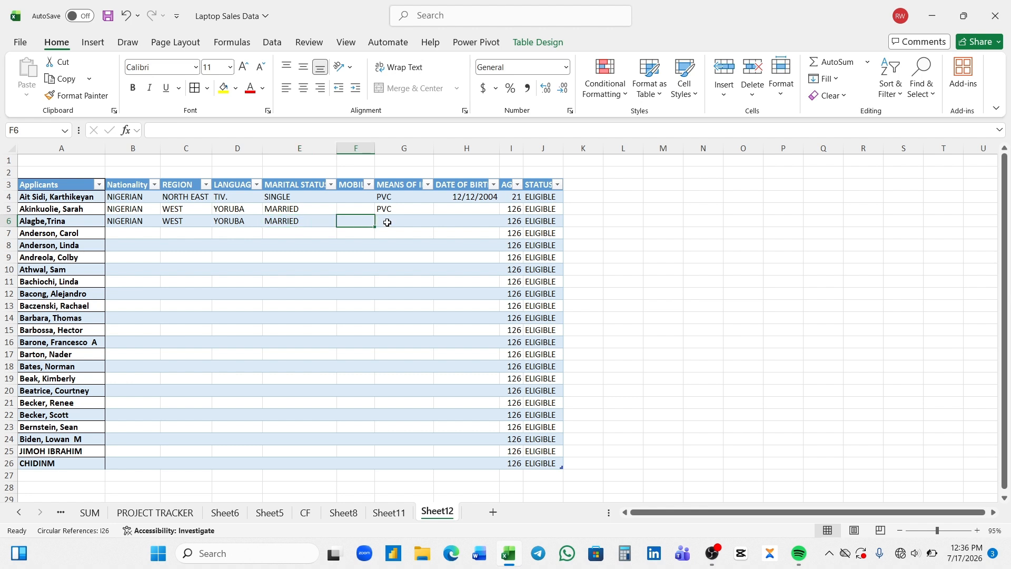
{"action": "left_click", "coordinate": [386, 221]}
{"action": "left_click", "coordinate": [440, 225]}
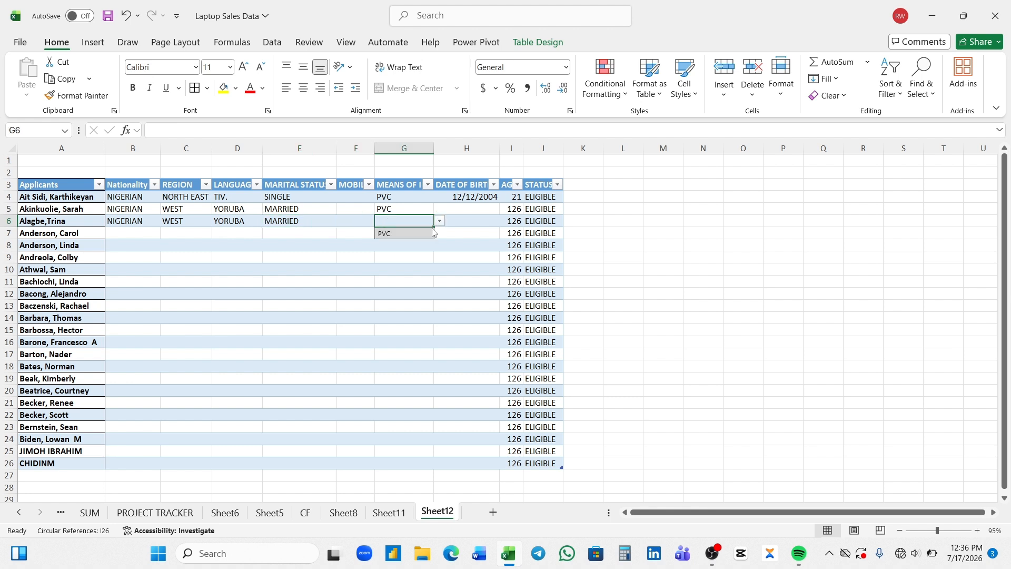
{"action": "left_click", "coordinate": [429, 234]}
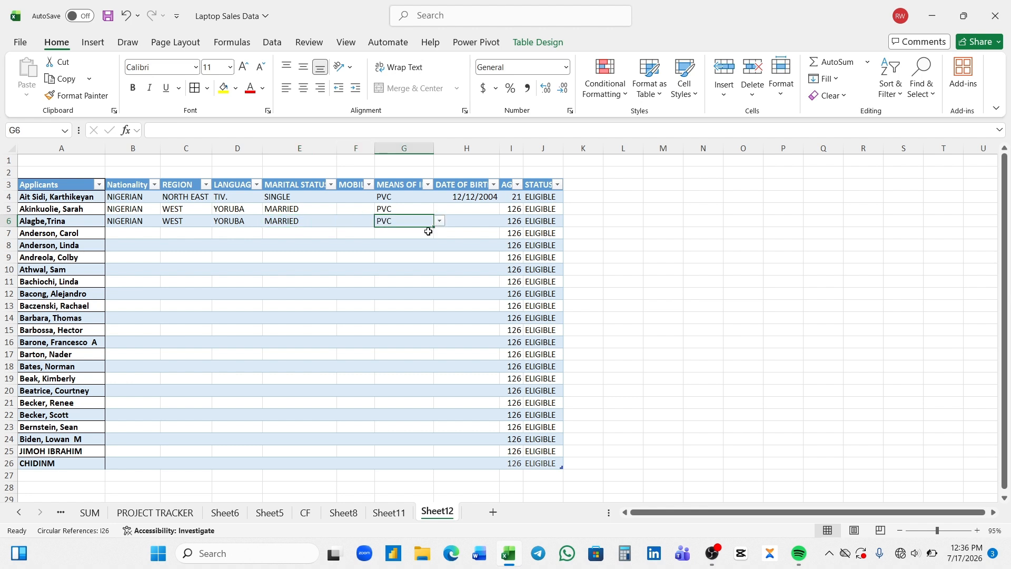
{"action": "left_click", "coordinate": [463, 220]}
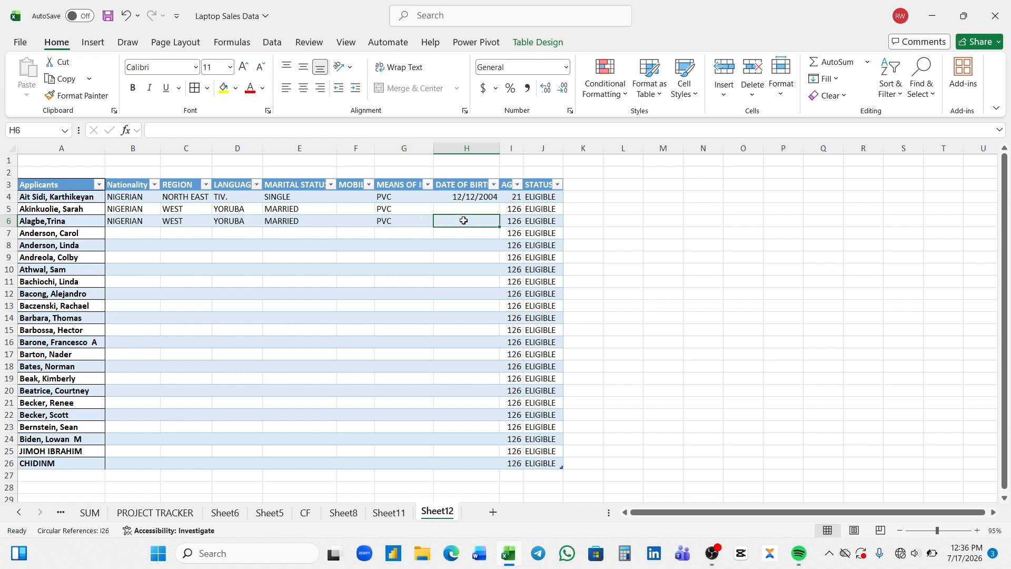